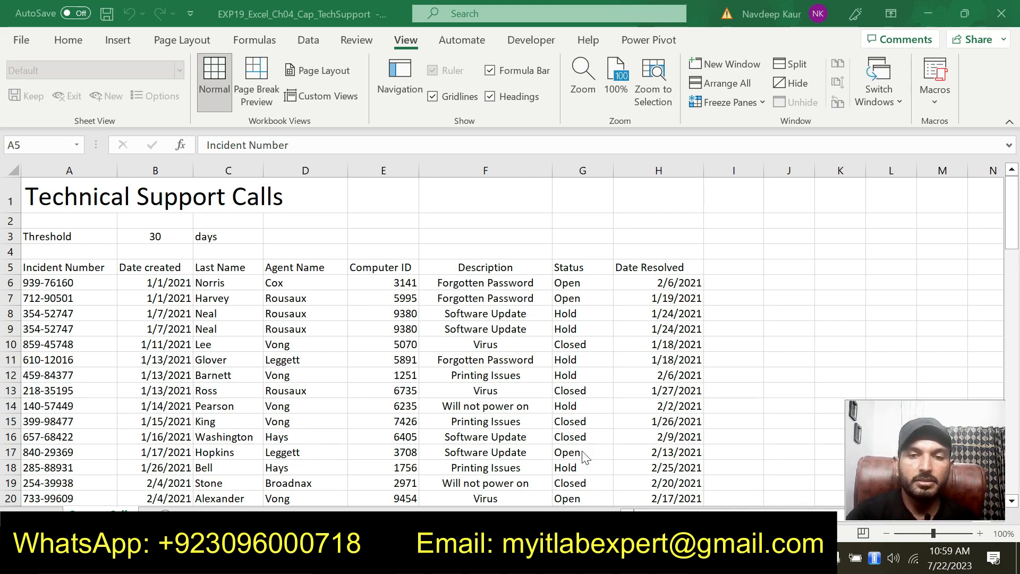
- Switch to the Word instructions document and examine the project description and the list of steps to perform
key(alt+Tab)
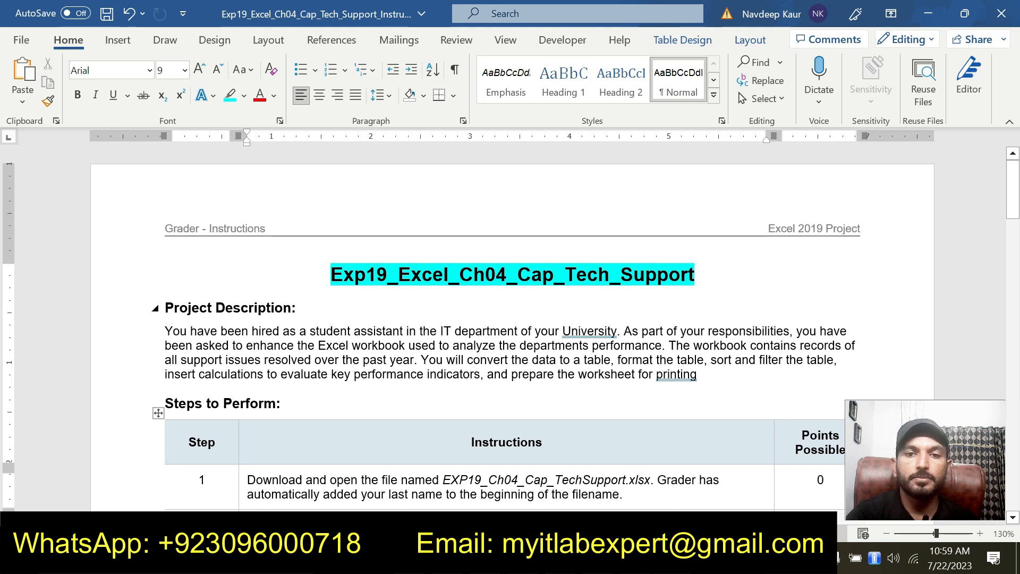
drag(700, 374, 162, 307)
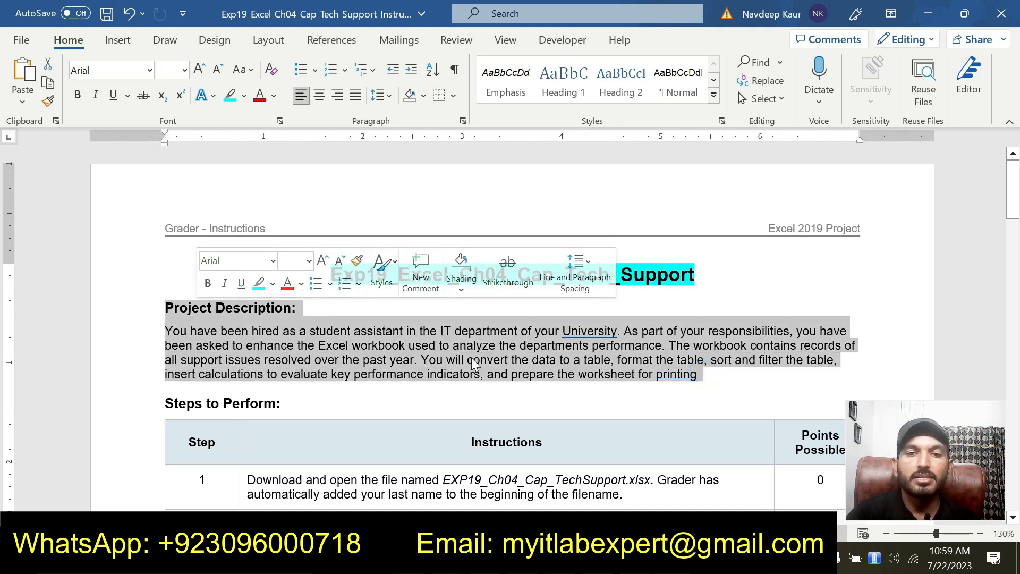
click(402, 360)
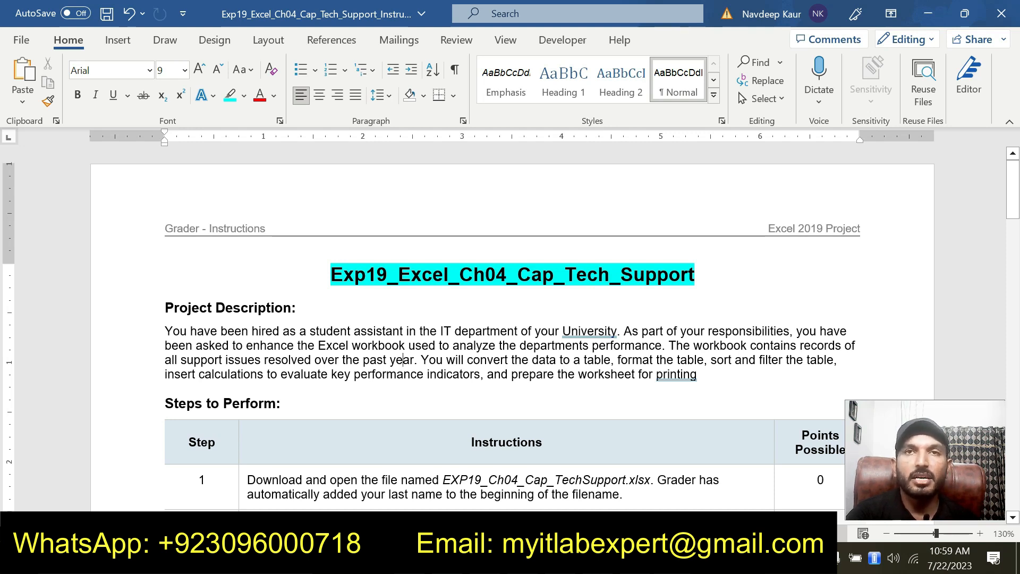
scroll(510, 330, down, 6)
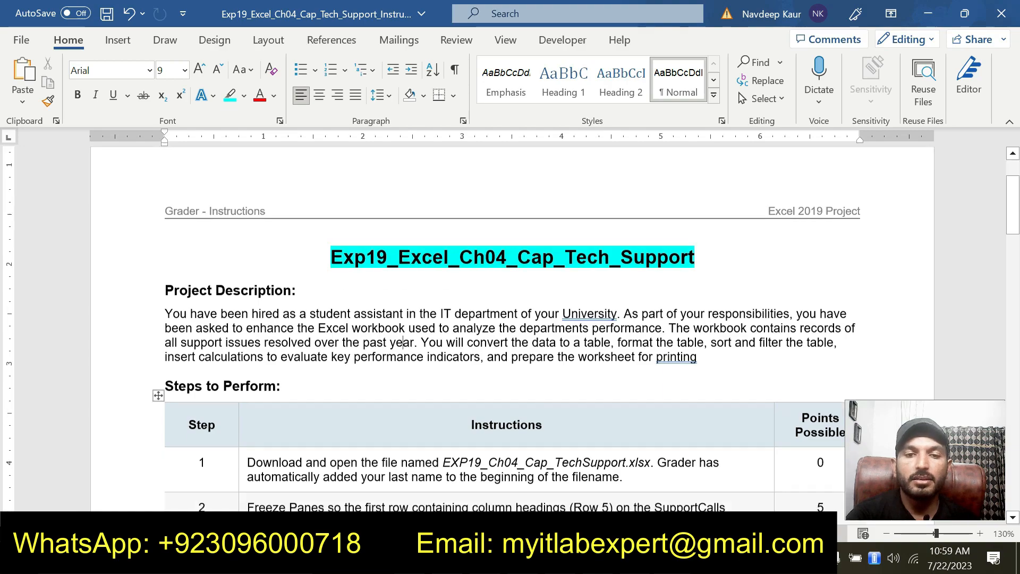
scroll(307, 262, down, 12)
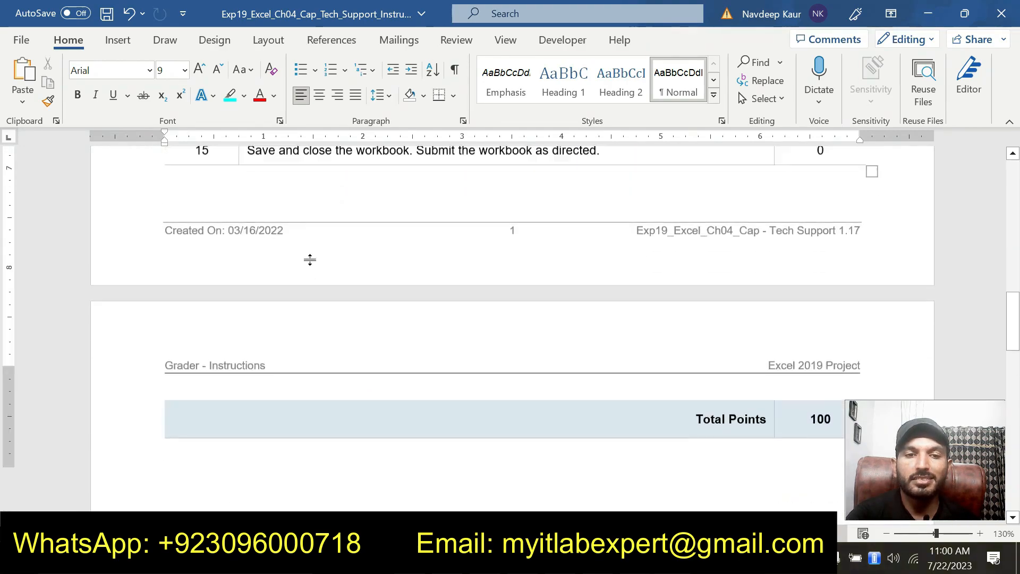
scroll(308, 262, up, 8)
scroll(403, 340, up, 10)
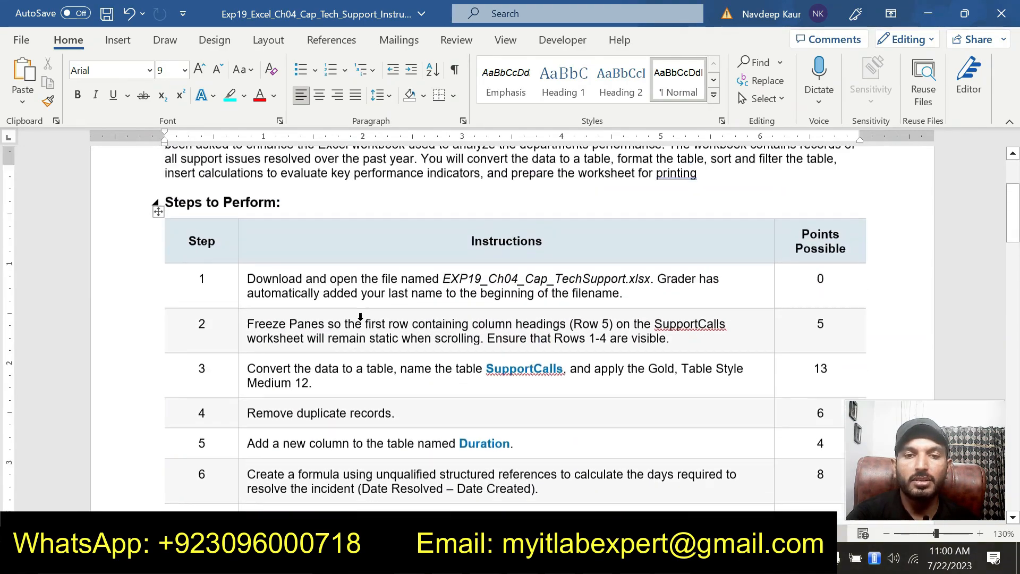
drag(439, 375, 166, 308)
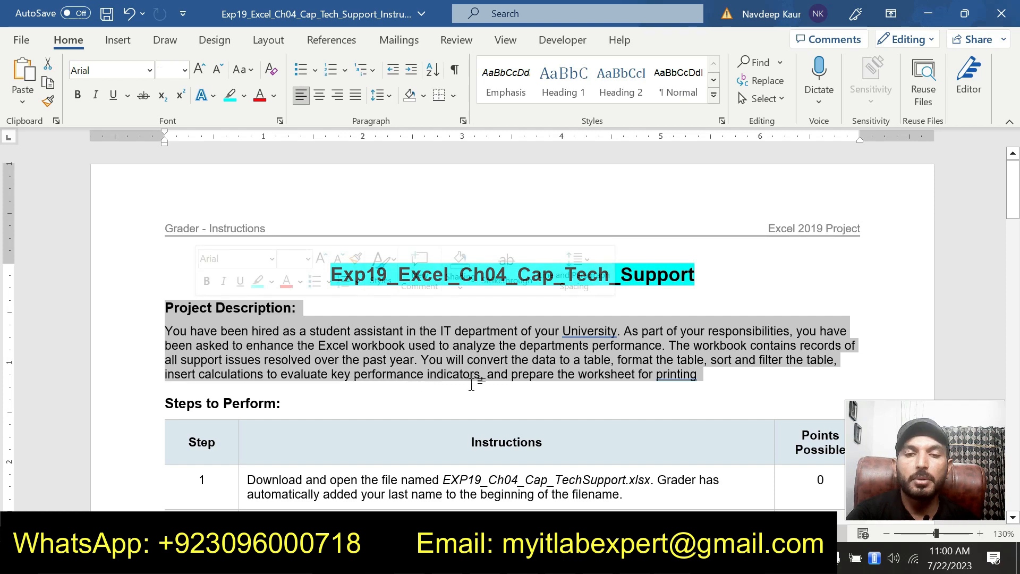
- Highlight the whole step 1 instruction in the table in turquoise
scroll(412, 382, down, 2)
drag(248, 431, 623, 446)
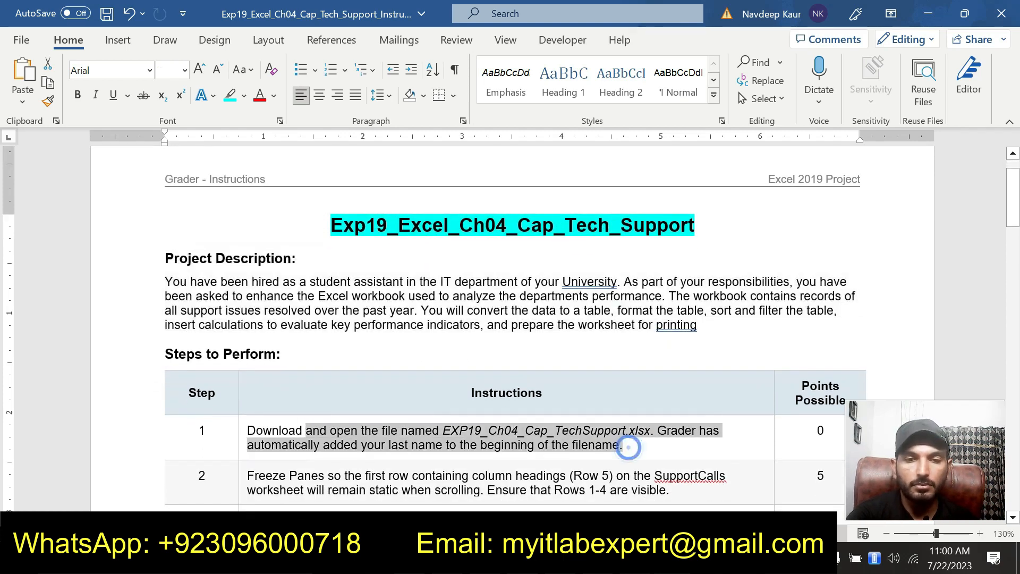
click(338, 409)
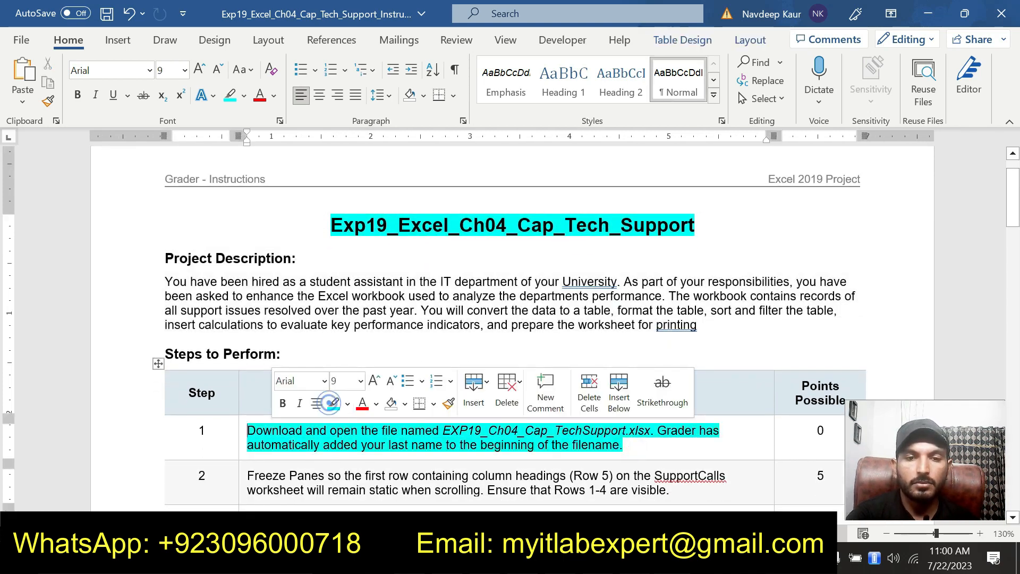
click(350, 445)
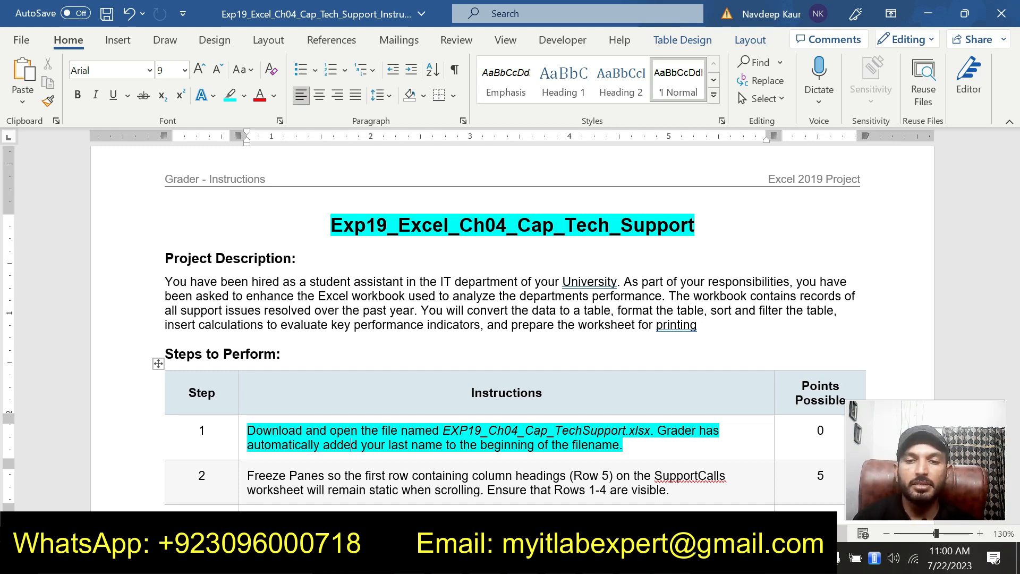
- Check the Technical Support Calls worksheet in Excel against step 1 and return to the Word instructions
mouse_move(485, 562)
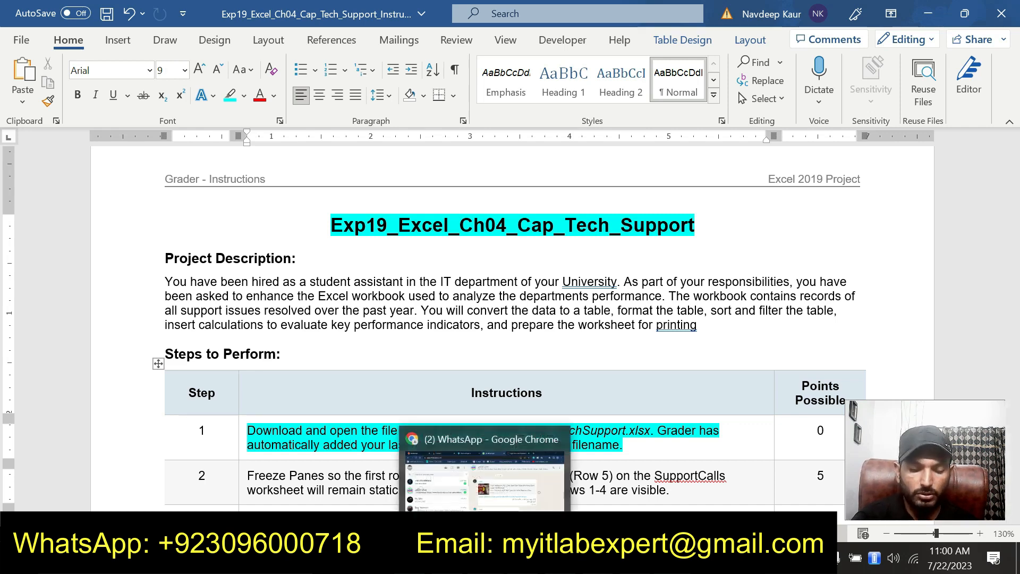
click(637, 559)
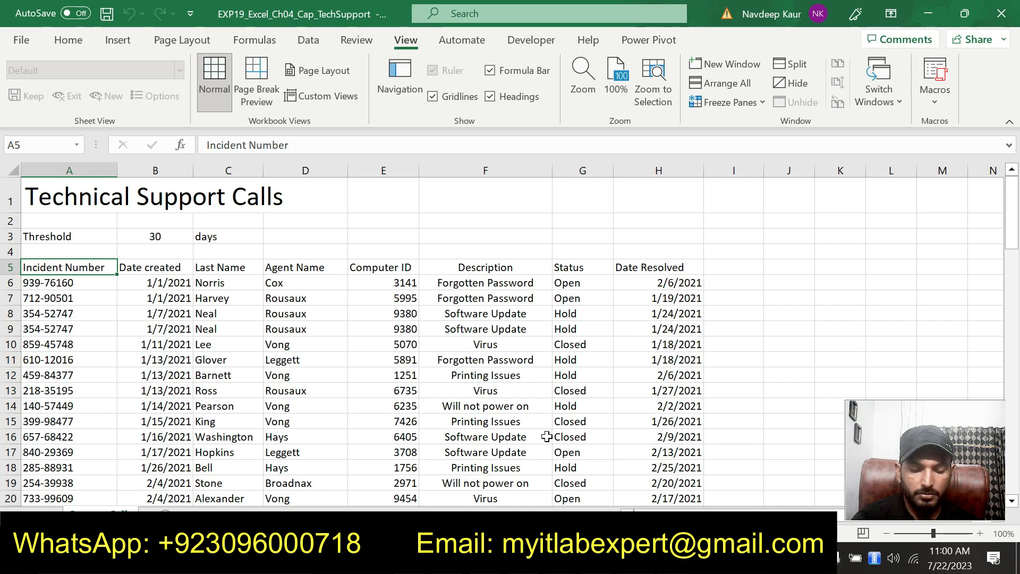
key(alt+Tab)
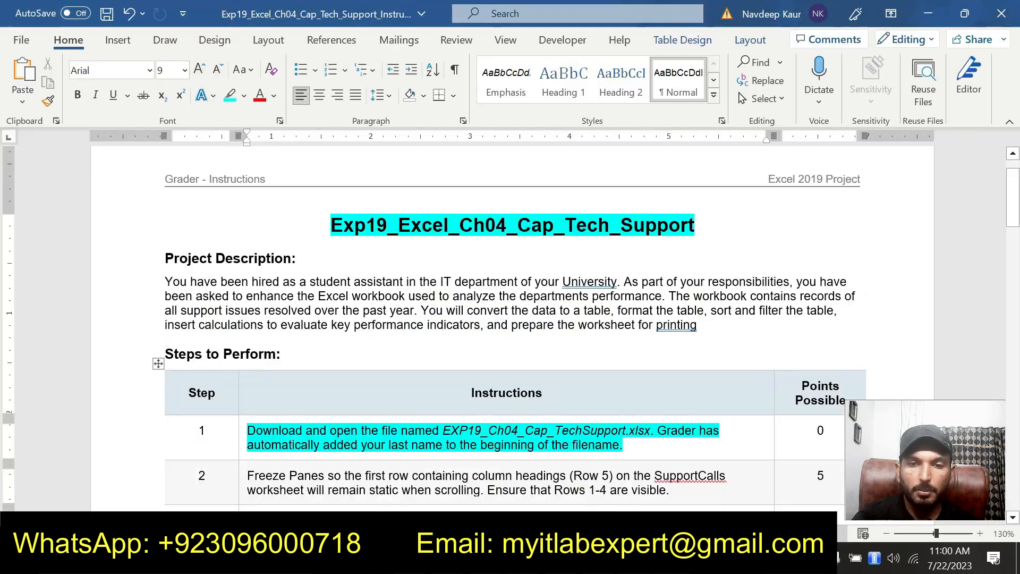
key(alt+Tab)
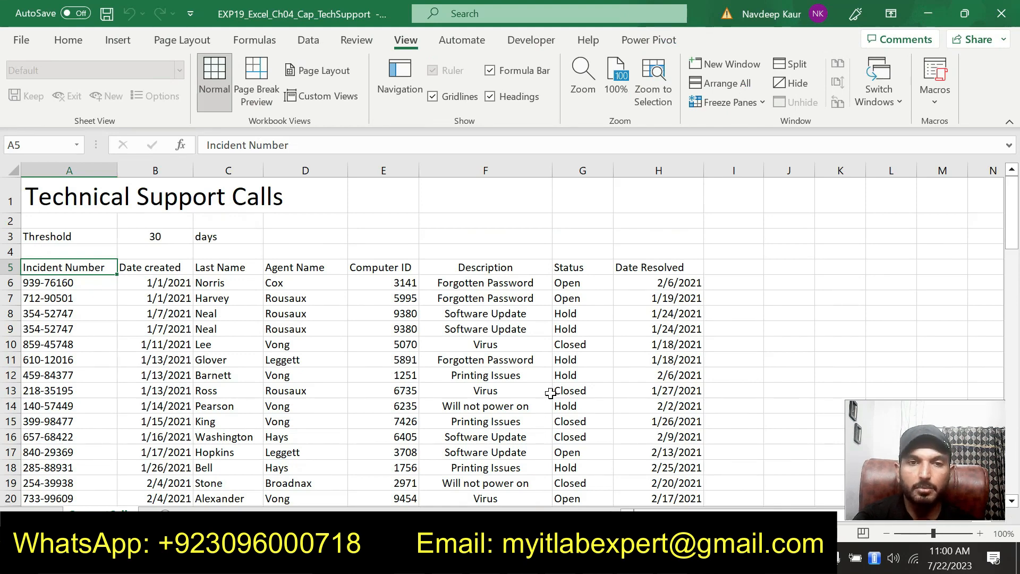
key(alt+Tab)
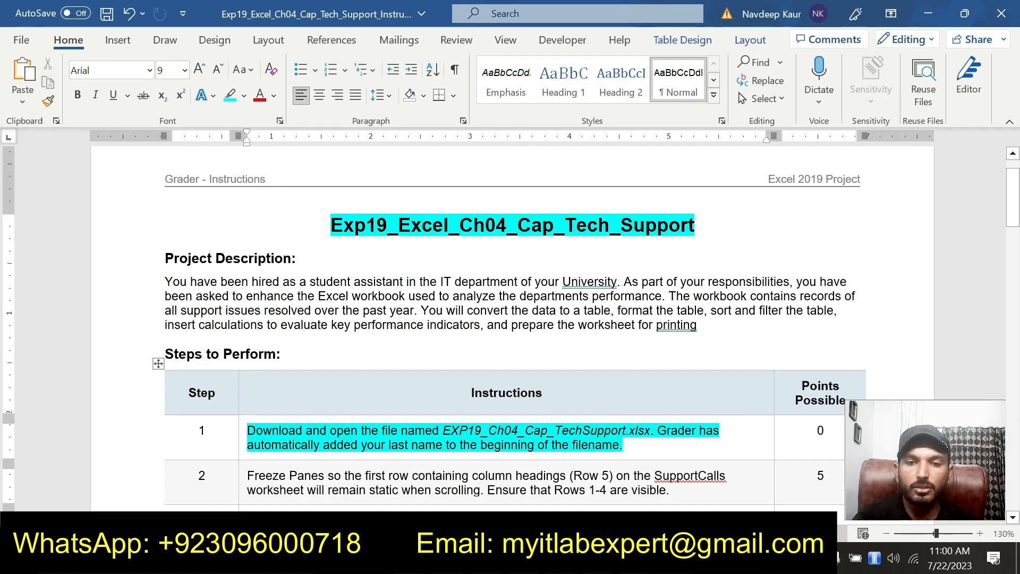
- Append "]]" to the end of the step 1 instruction and clear the highlight from its text
click(639, 448)
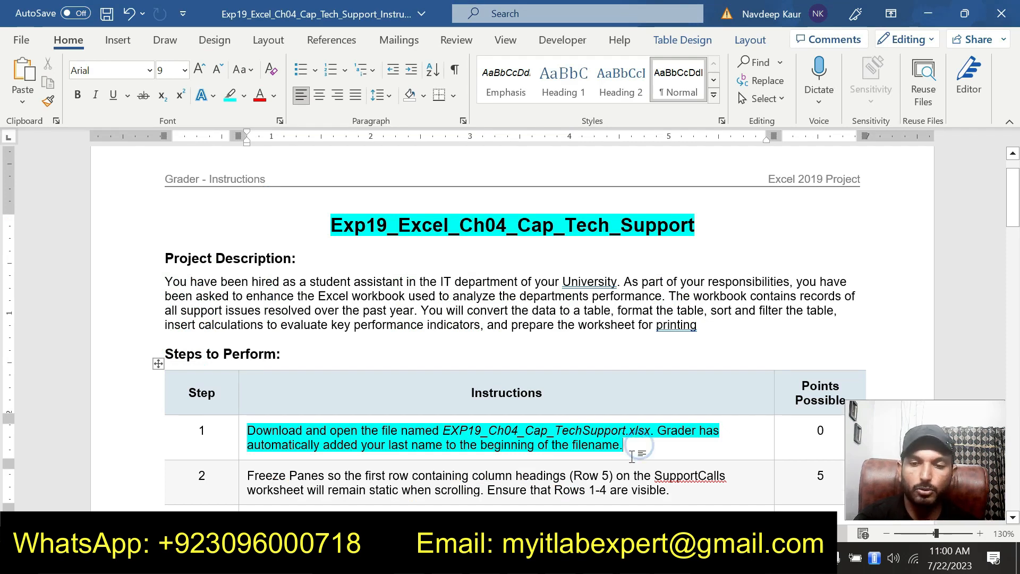
text(]])
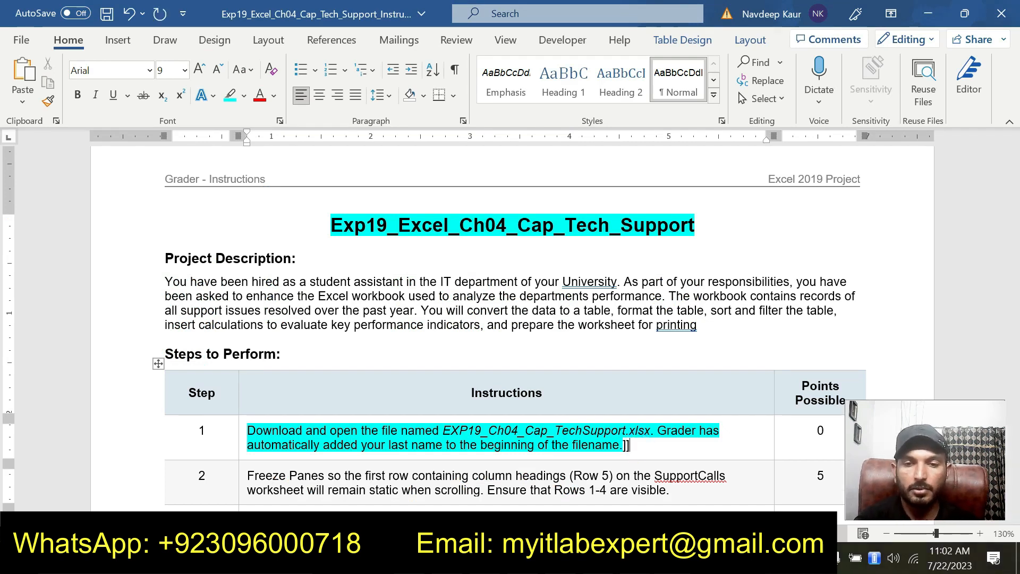
scroll(510, 330, down, 2)
drag(447, 347, 285, 340)
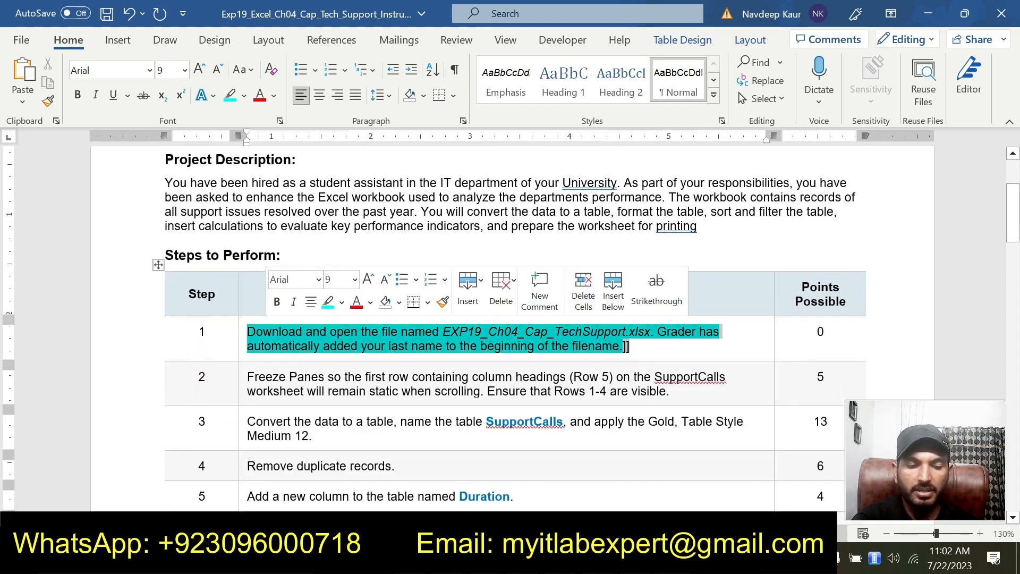
click(328, 302)
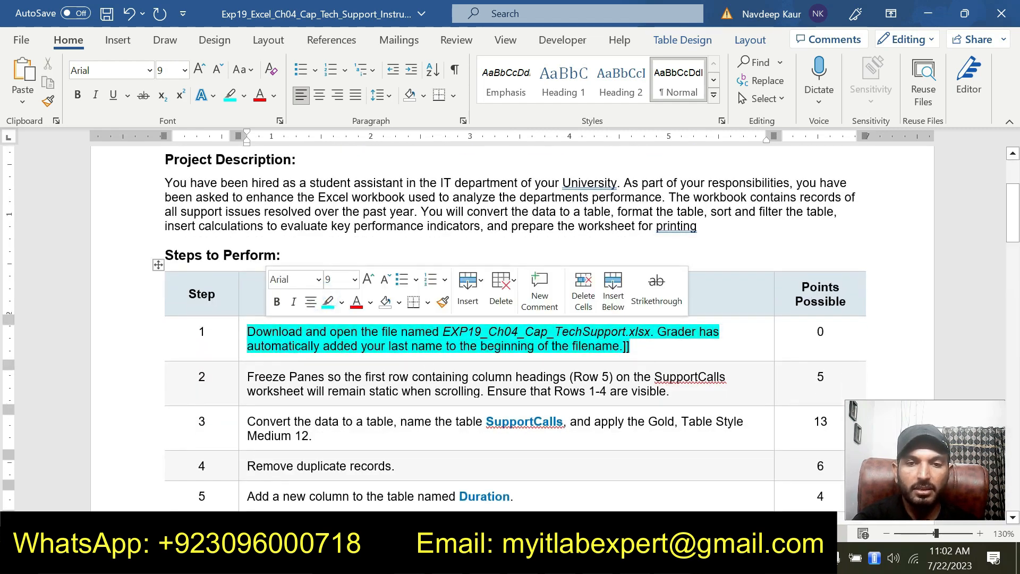
drag(631, 347, 249, 334)
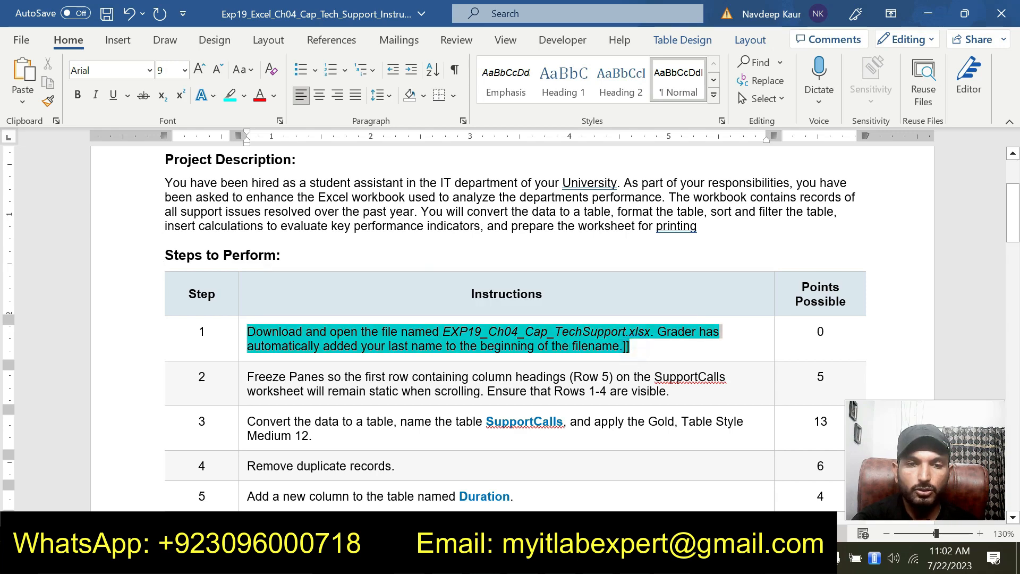
click(326, 307)
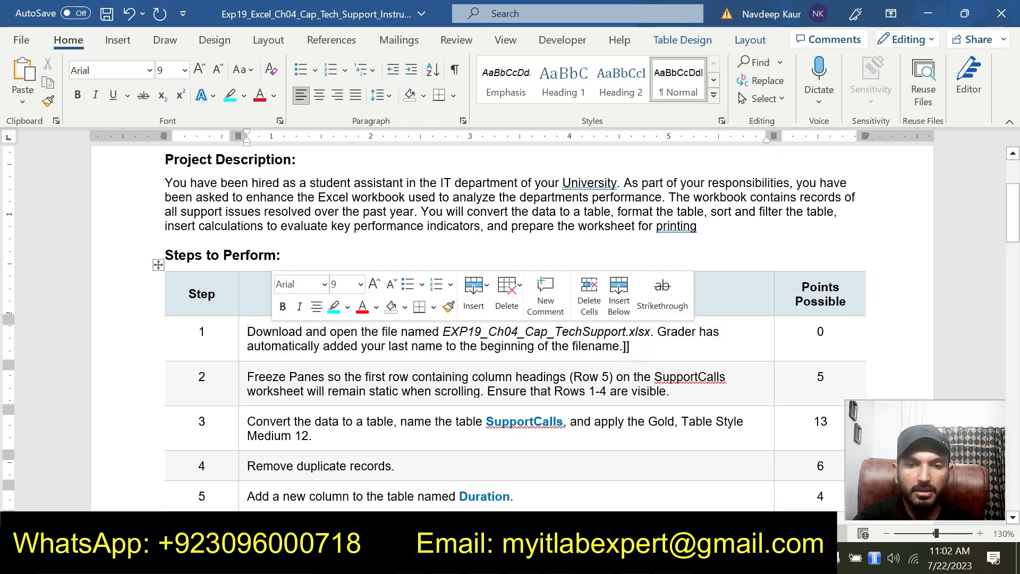
- Highlight the step 2 instruction about freezing panes in turquoise
drag(671, 392, 248, 378)
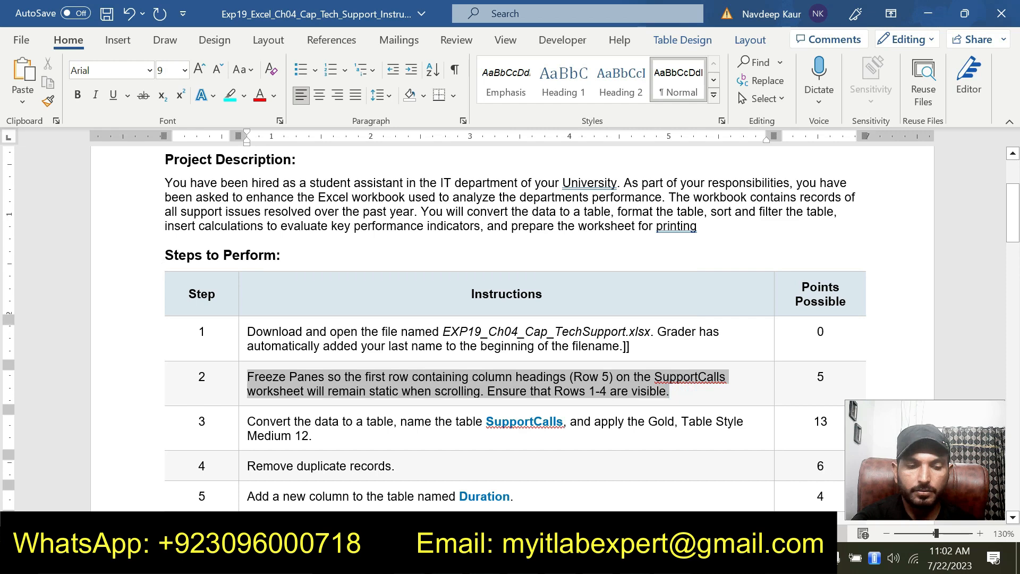
click(322, 347)
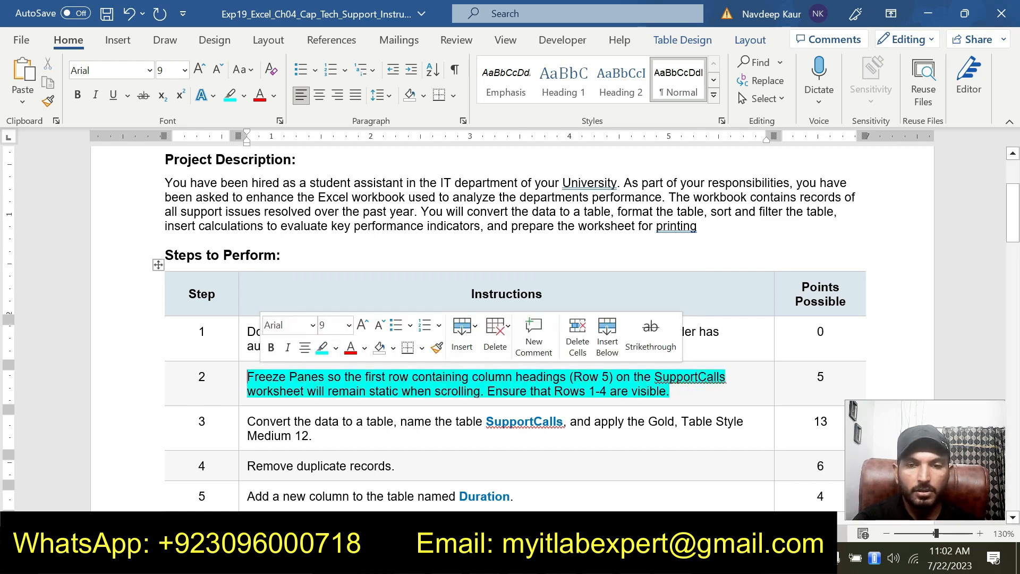
click(351, 393)
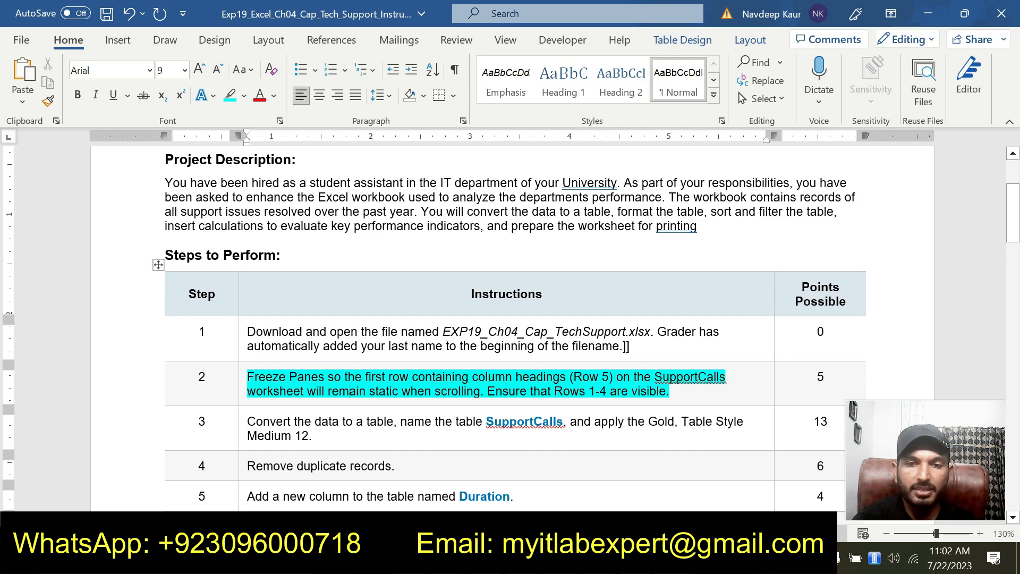
- Compare the step 2 instruction in Word with the title row and the row 5 column headings in the Excel worksheet
key(alt+Tab)
drag(69, 194, 426, 196)
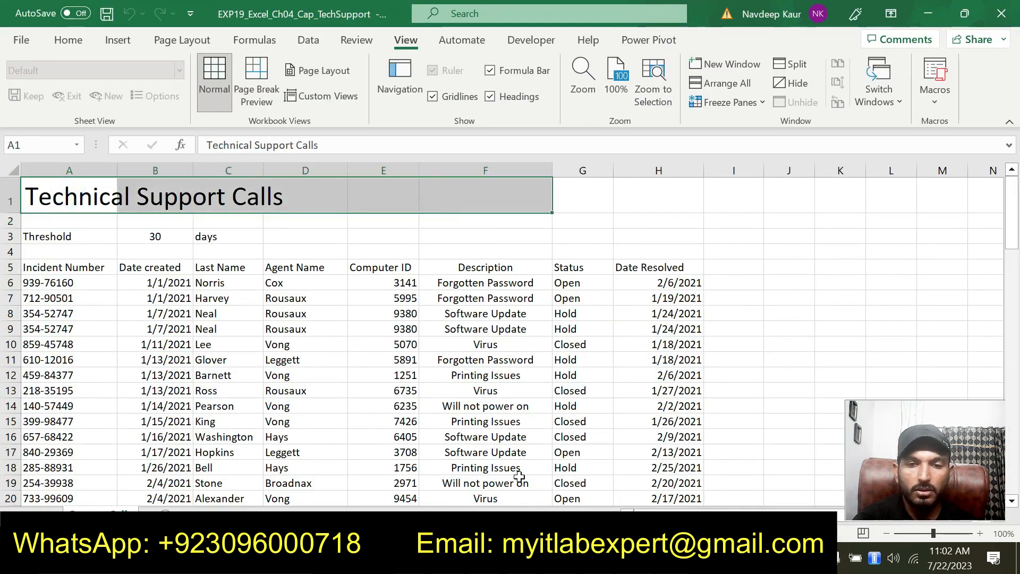
key(alt+Tab)
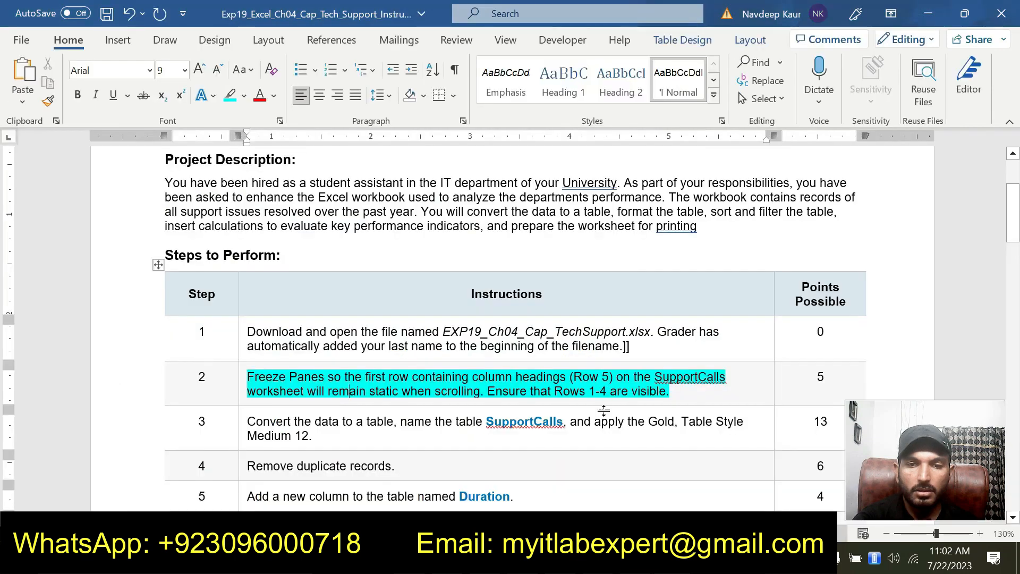
key(alt+Tab)
drag(45, 267, 638, 268)
key(alt+Tab)
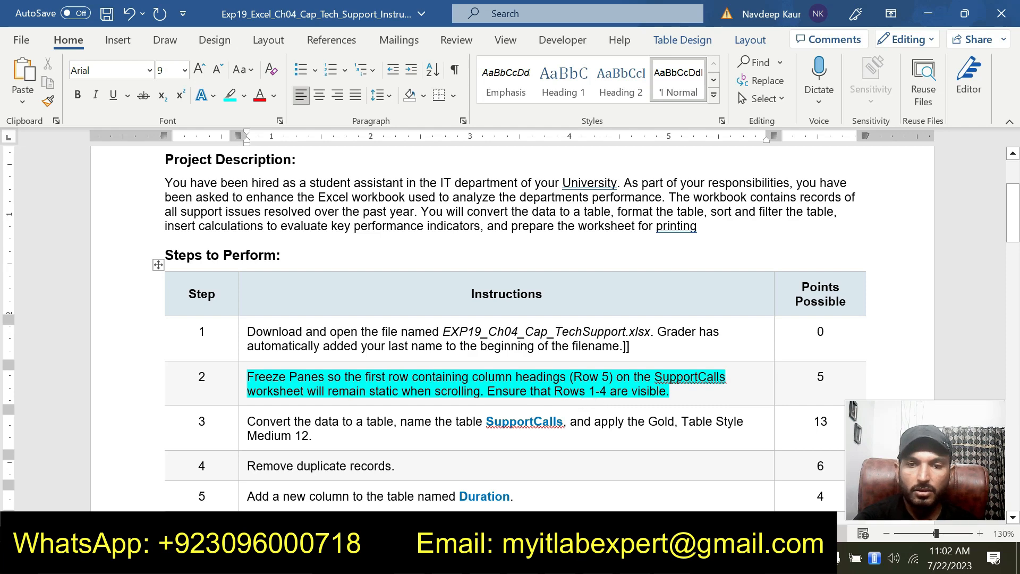
drag(488, 391, 667, 392)
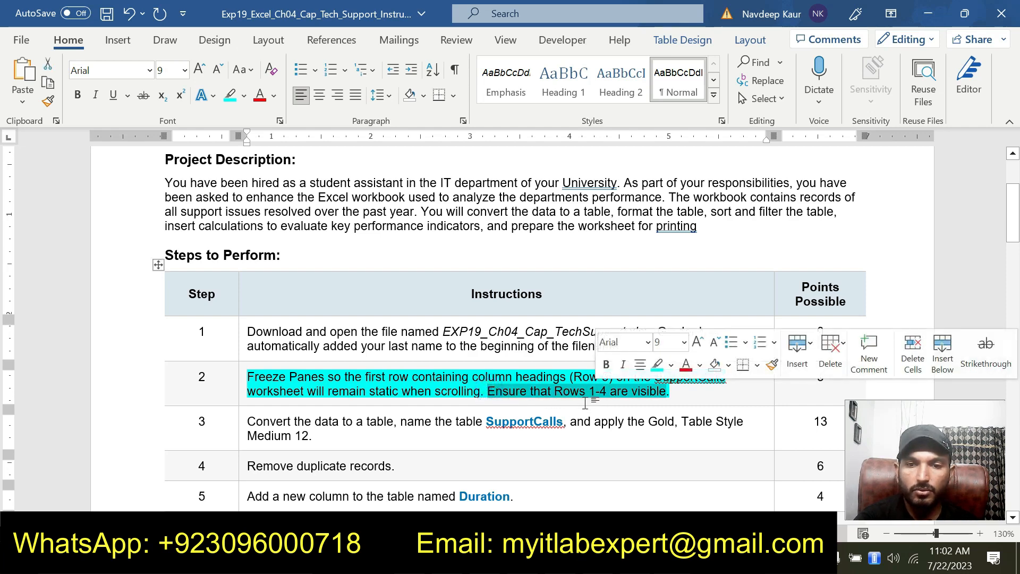
- Switch to Excel, freeze panes at cell A6 so rows 1–5 stay visible, and check the frozen rows against the records below
click(345, 558)
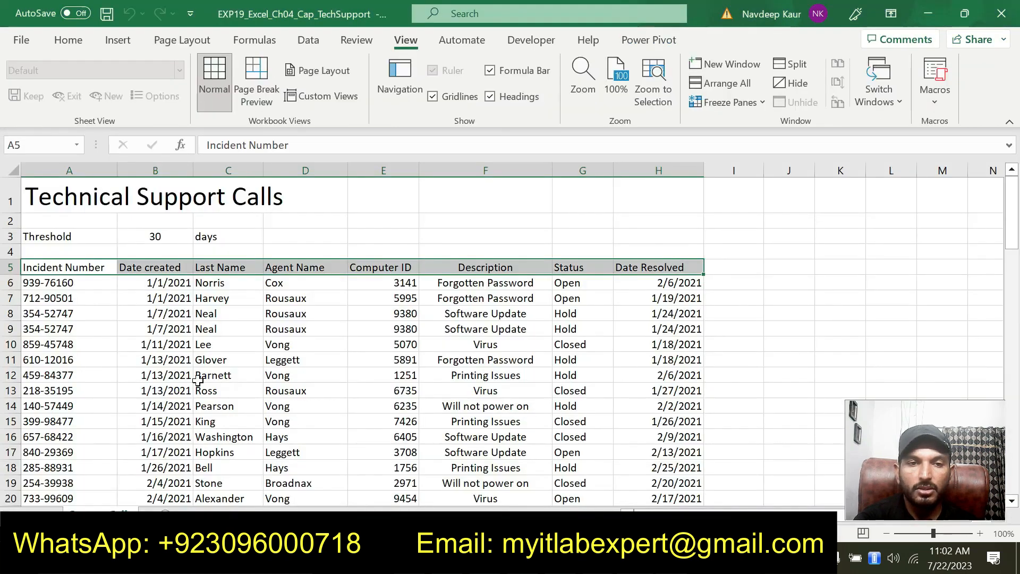
scroll(152, 306, down, 2)
scroll(181, 325, up, 2)
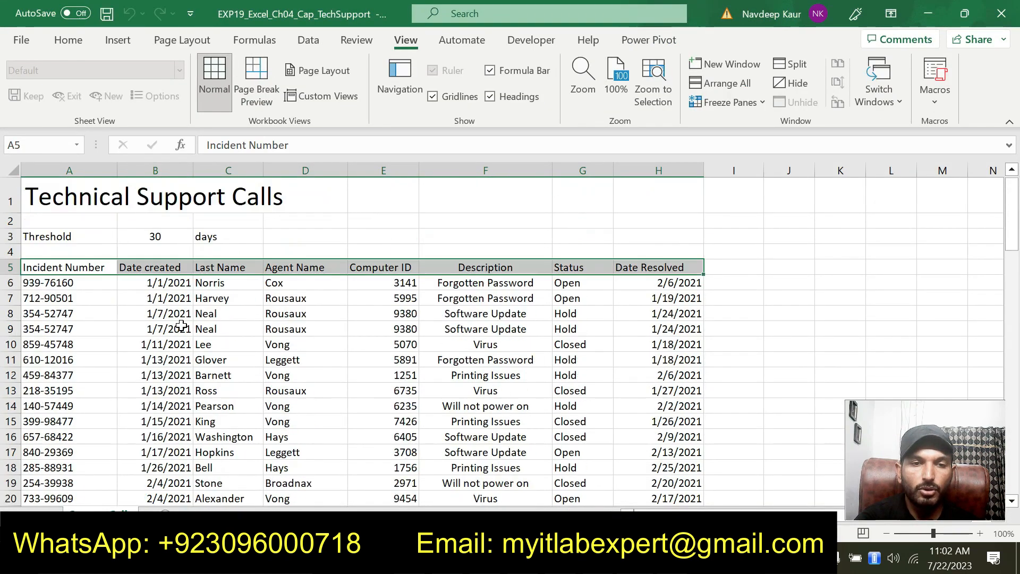
click(78, 268)
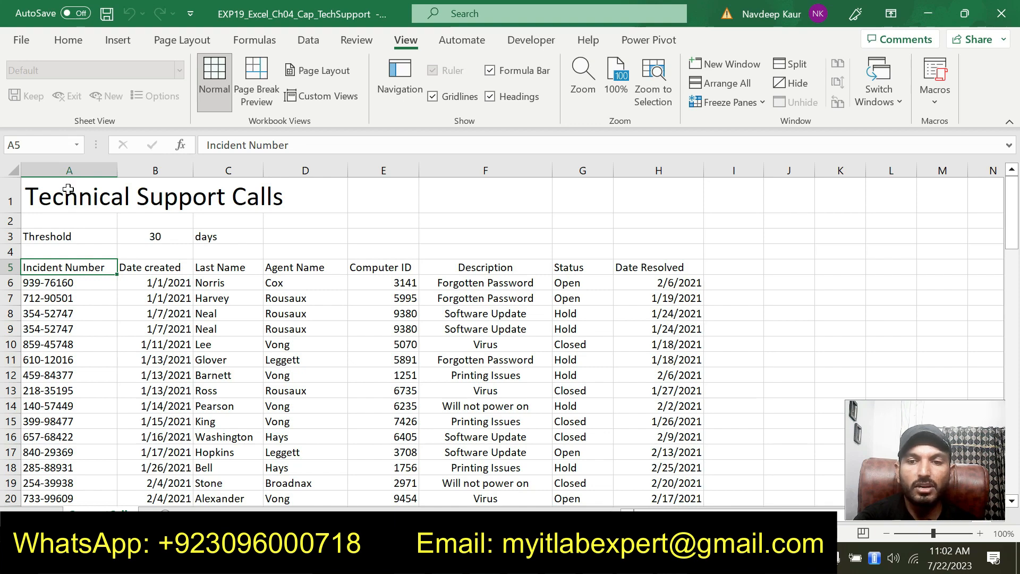
click(23, 283)
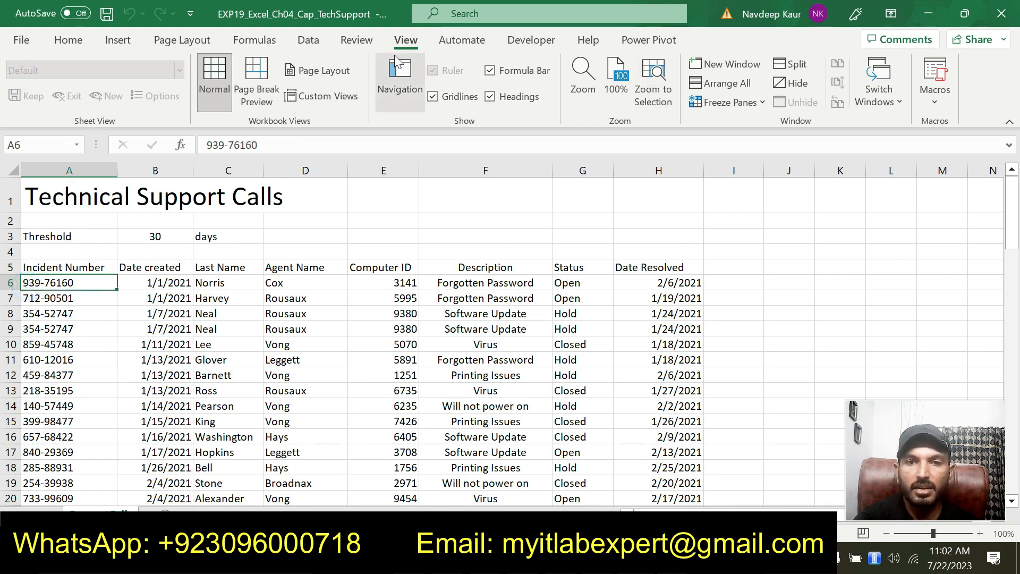
click(763, 104)
click(759, 133)
scroll(455, 306, down, 11)
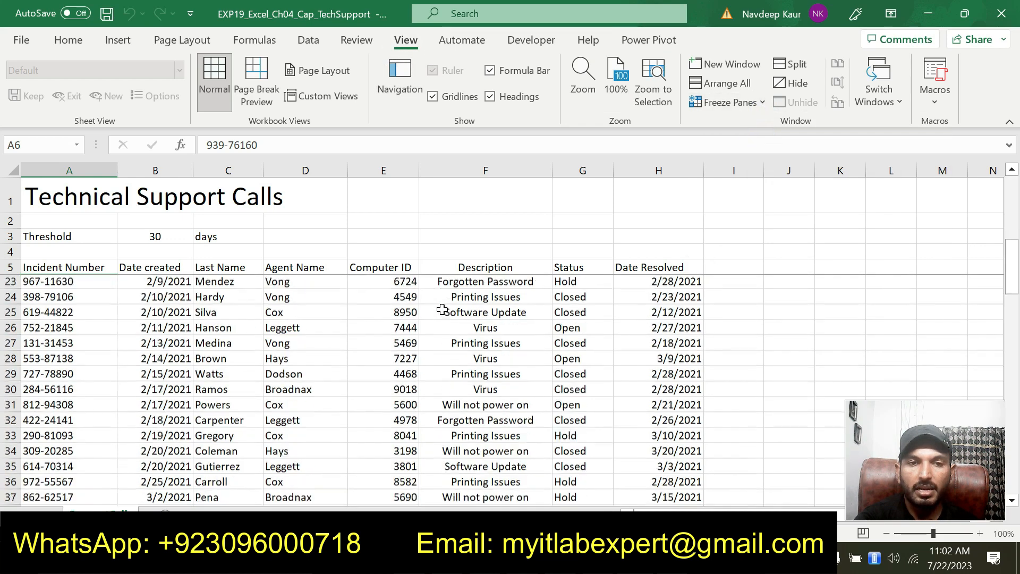
scroll(439, 341, up, 11)
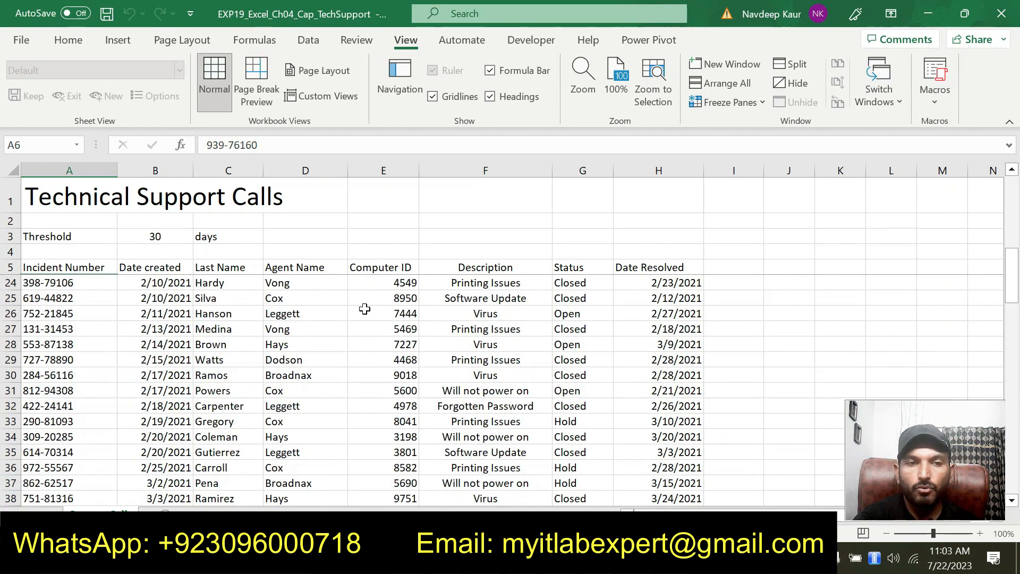
scroll(272, 314, down, 4)
scroll(272, 314, up, 4)
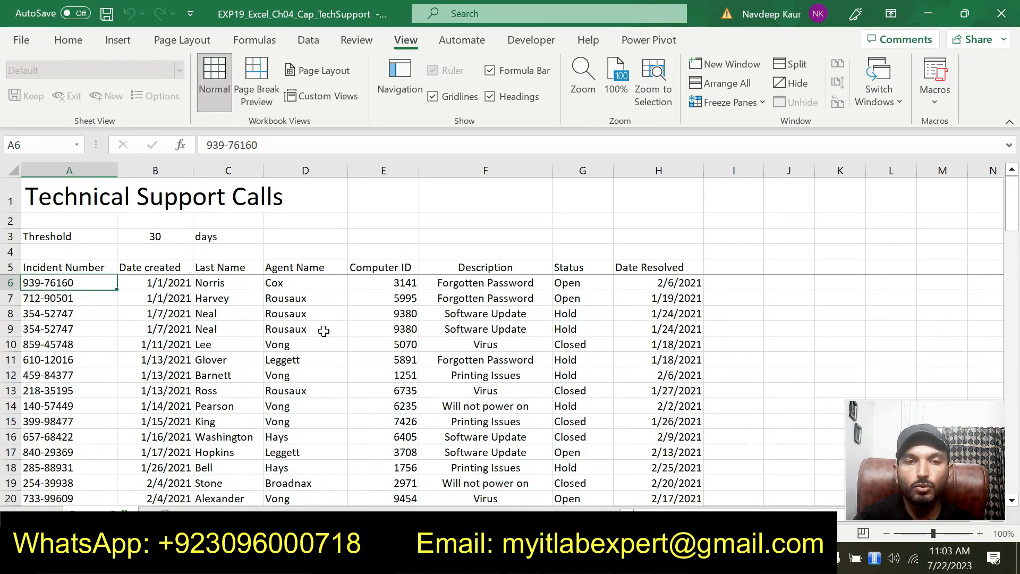
- Examine the lower records to verify that the title and column headings in rows 1–5 remain frozen
scroll(365, 369, down, 7)
scroll(376, 369, up, 6)
scroll(387, 374, down, 6)
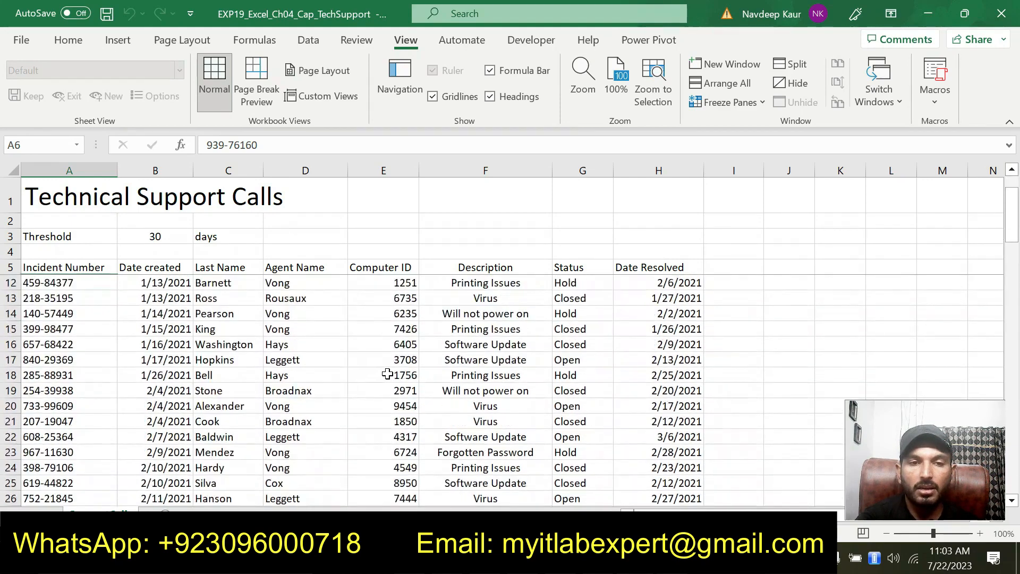
scroll(387, 374, up, 6)
scroll(387, 374, up, 1)
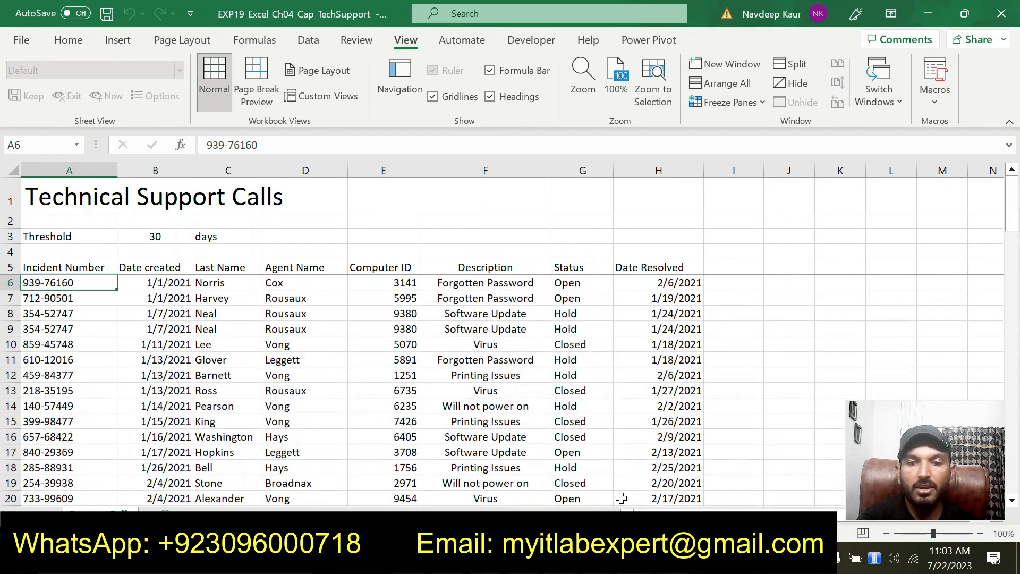
- Switch to Word, clear the highlight from the step 2 instruction, and highlight the step 3 instruction about the table in turquoise
key(alt+Tab)
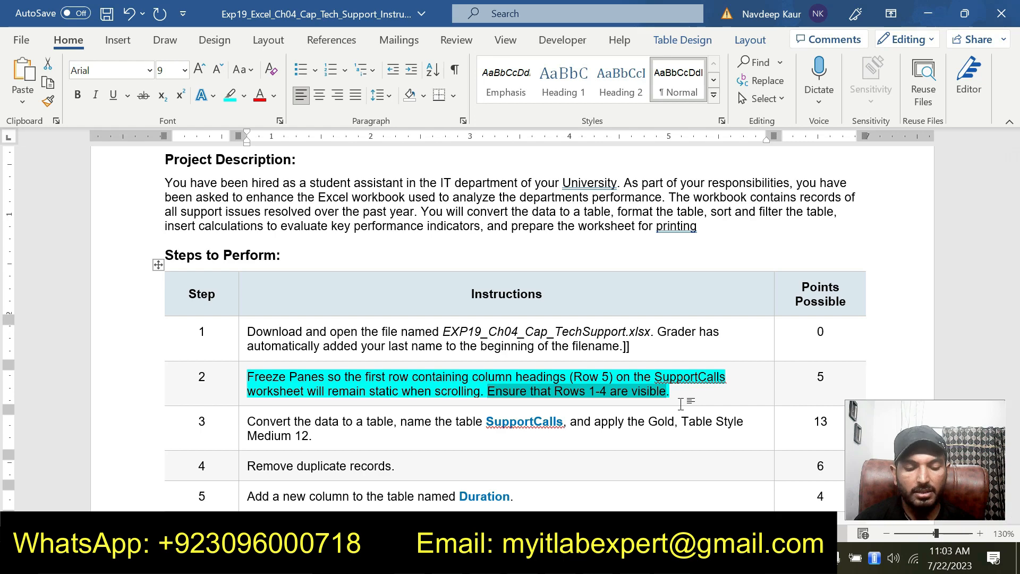
drag(671, 392, 247, 377)
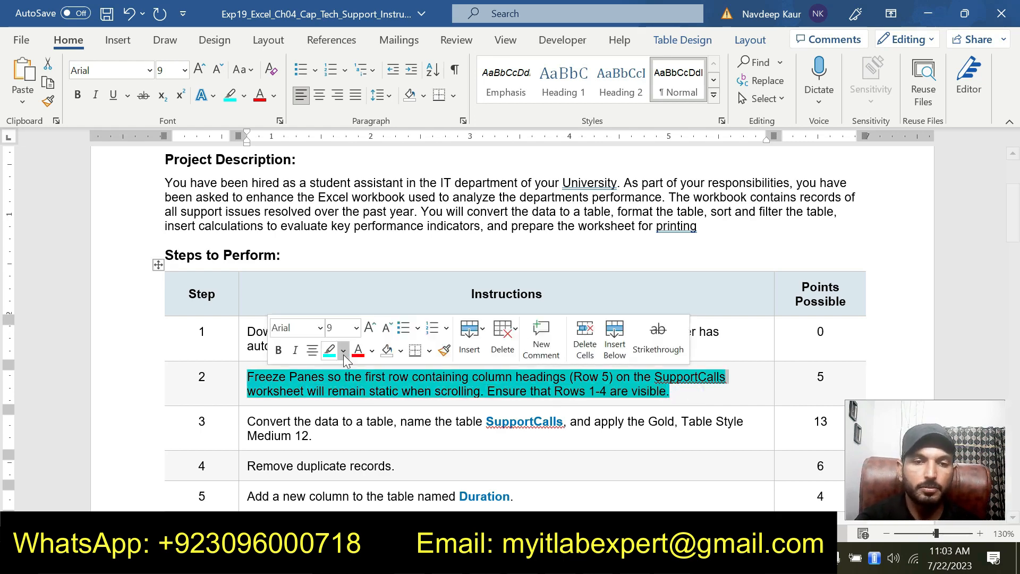
click(332, 351)
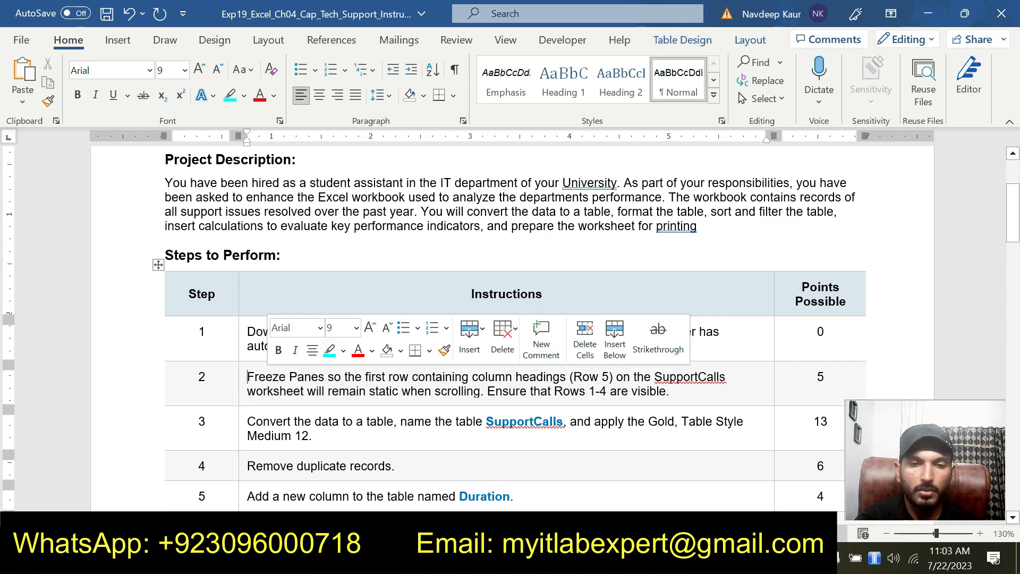
triple_click(327, 425)
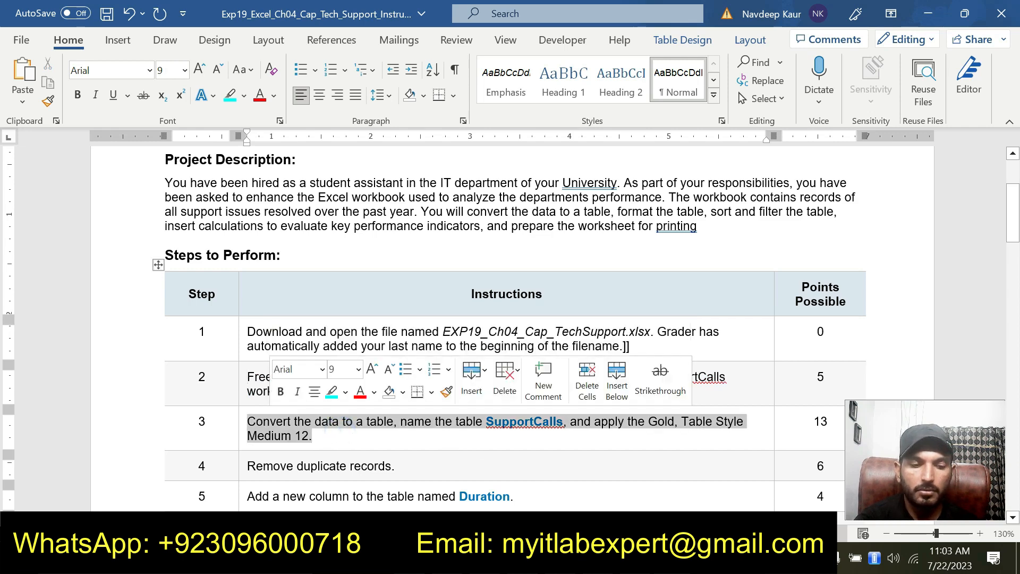
click(333, 396)
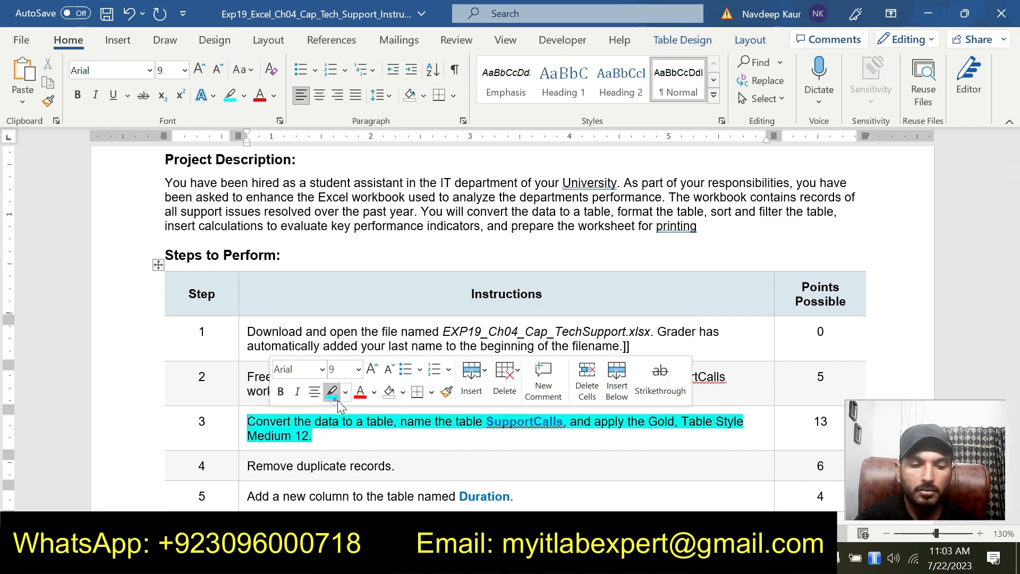
click(361, 449)
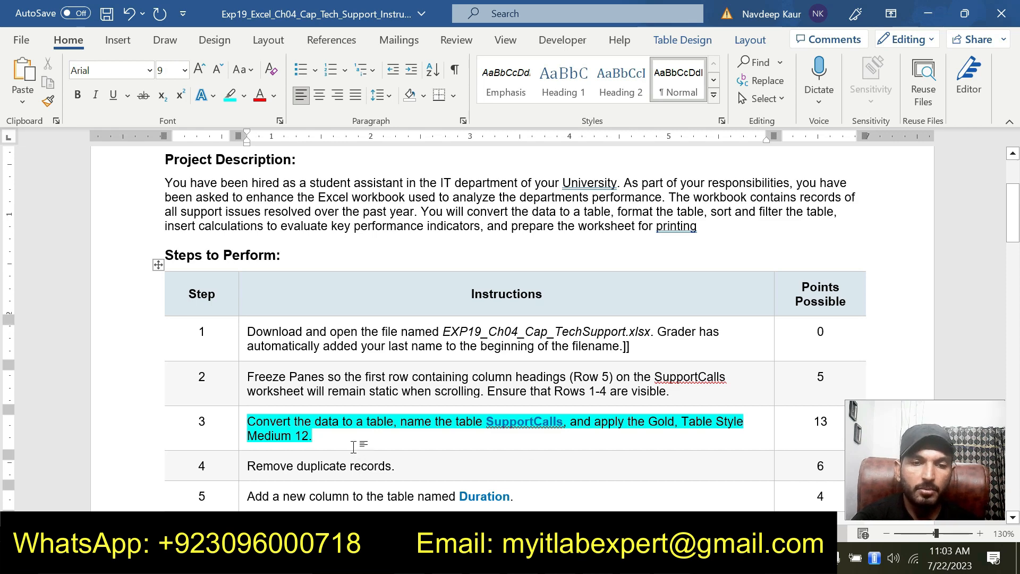
- Switch to Excel and convert the support call data in A5:H91 to a table with headers
key(alt+Tab)
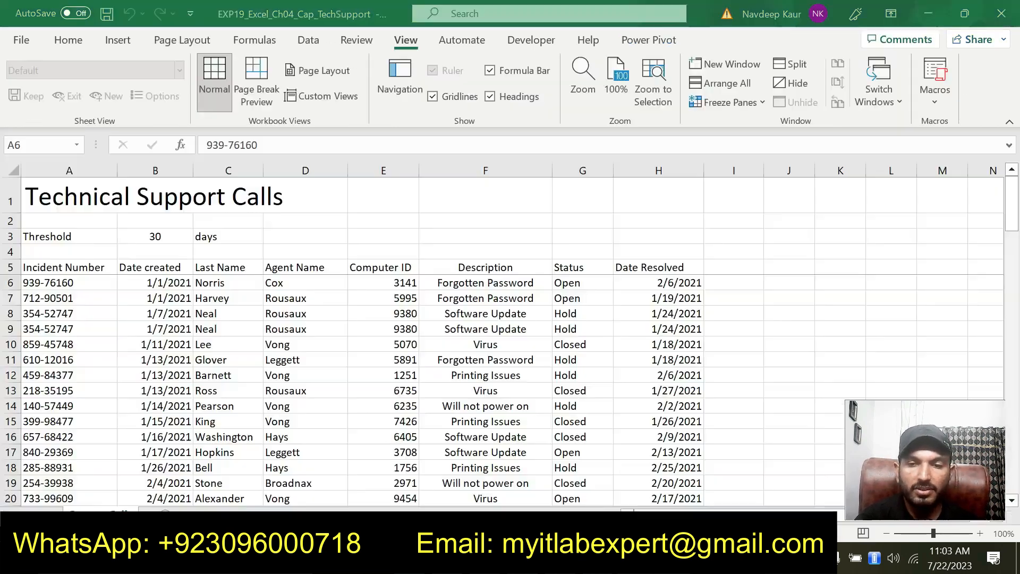
scroll(156, 313, down, 6)
scroll(253, 375, up, 1)
scroll(253, 375, up, 5)
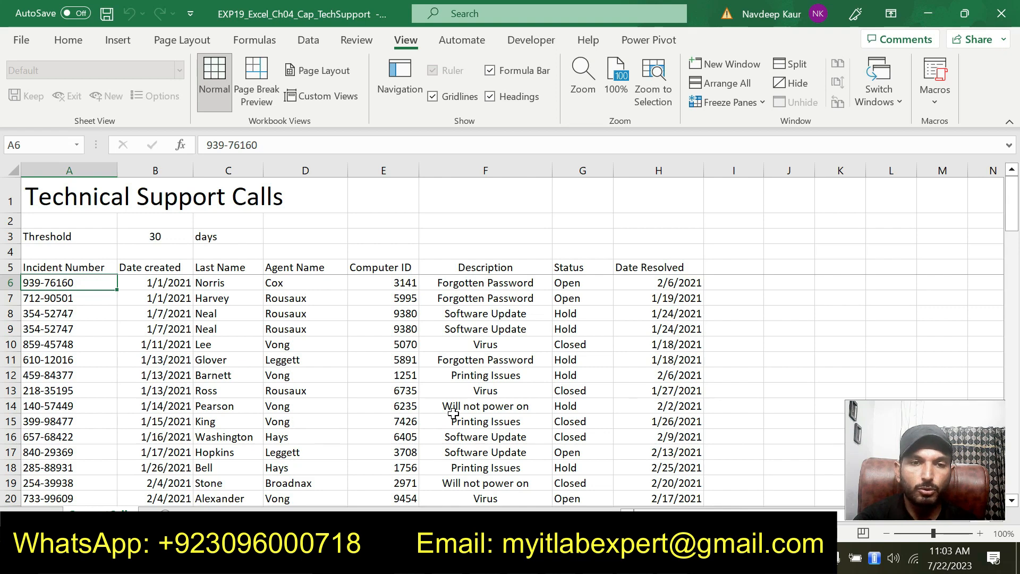
click(62, 33)
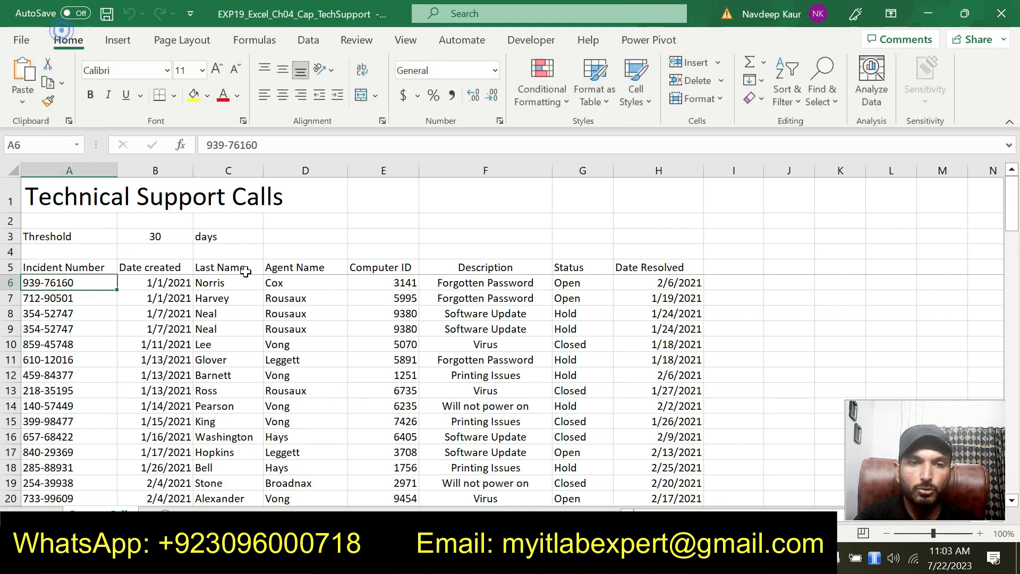
click(97, 335)
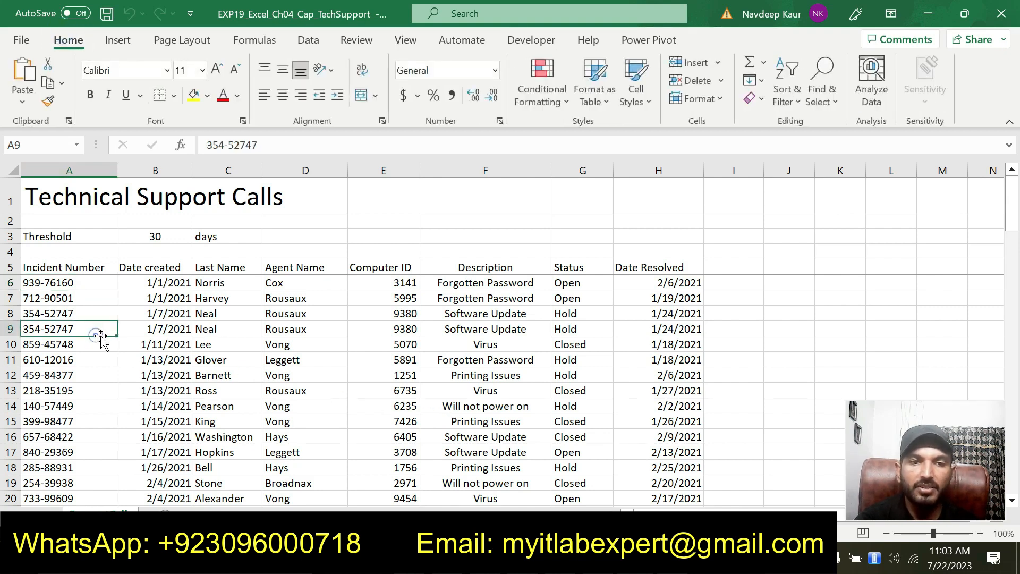
click(117, 42)
click(136, 75)
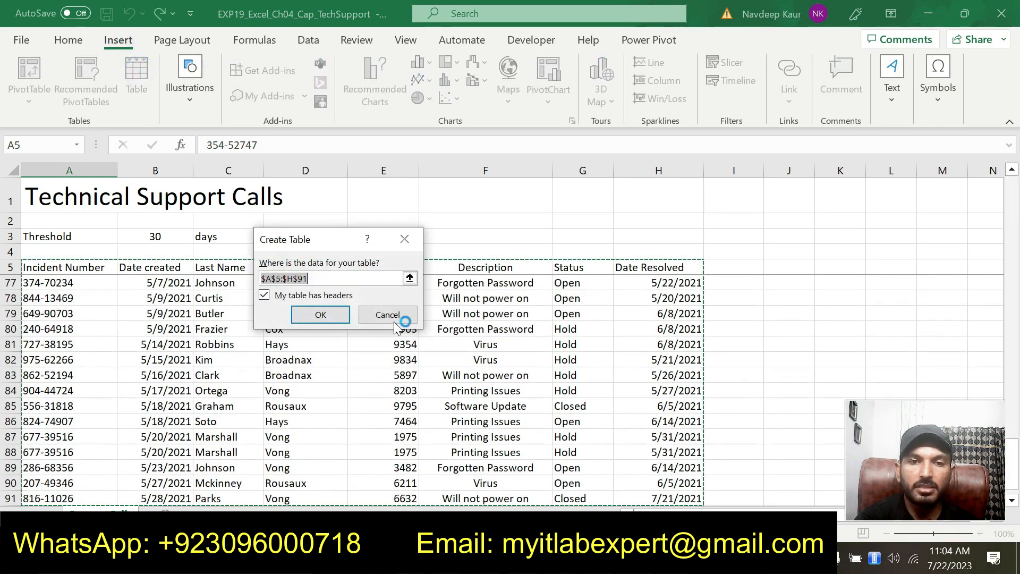
click(320, 315)
- Name the new table SupportCalls, checking the required name in the Word step 3 instruction
scroll(418, 378, down, 8)
scroll(418, 377, up, 14)
scroll(418, 374, up, 3)
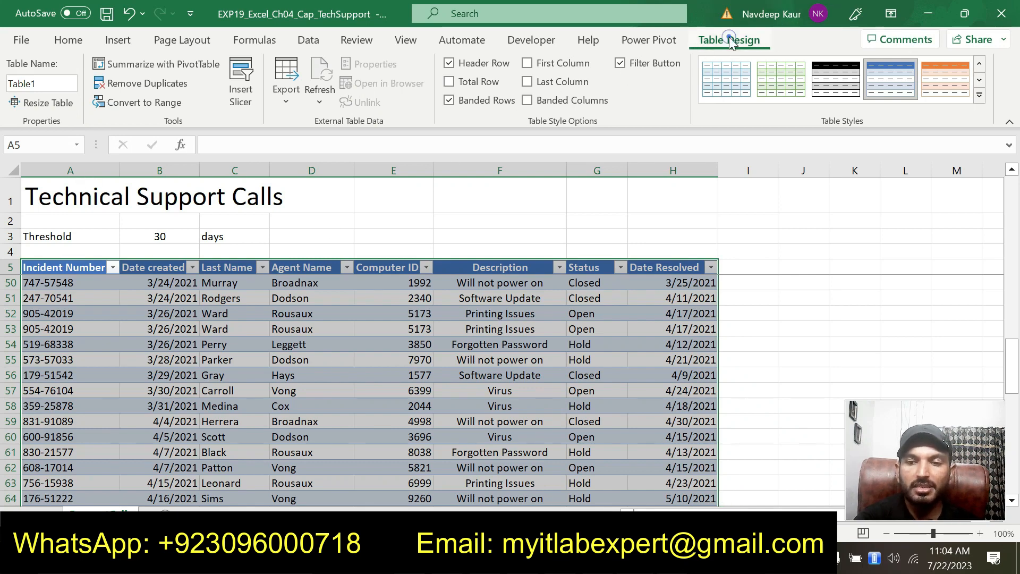
click(48, 84)
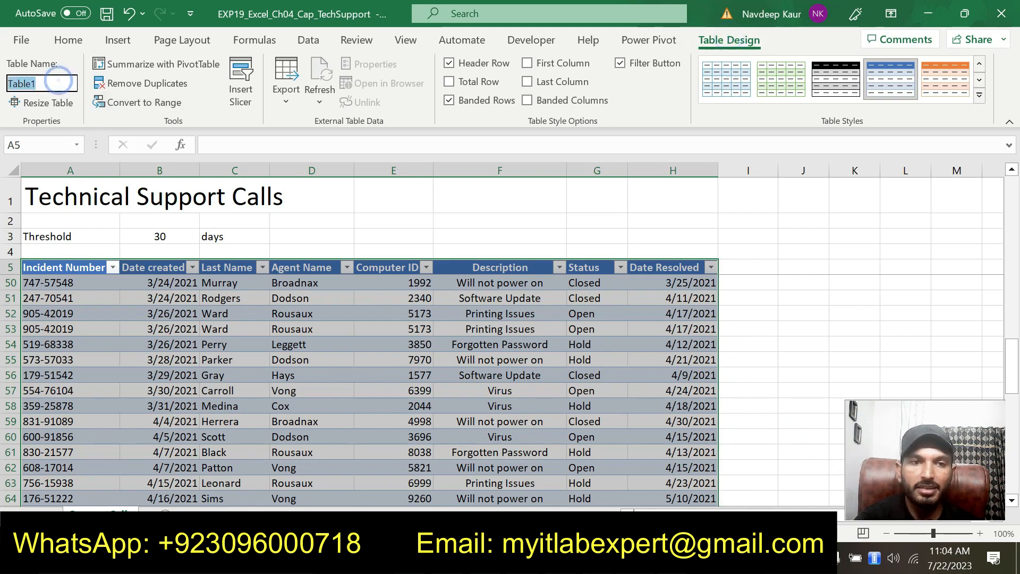
key(alt+Tab)
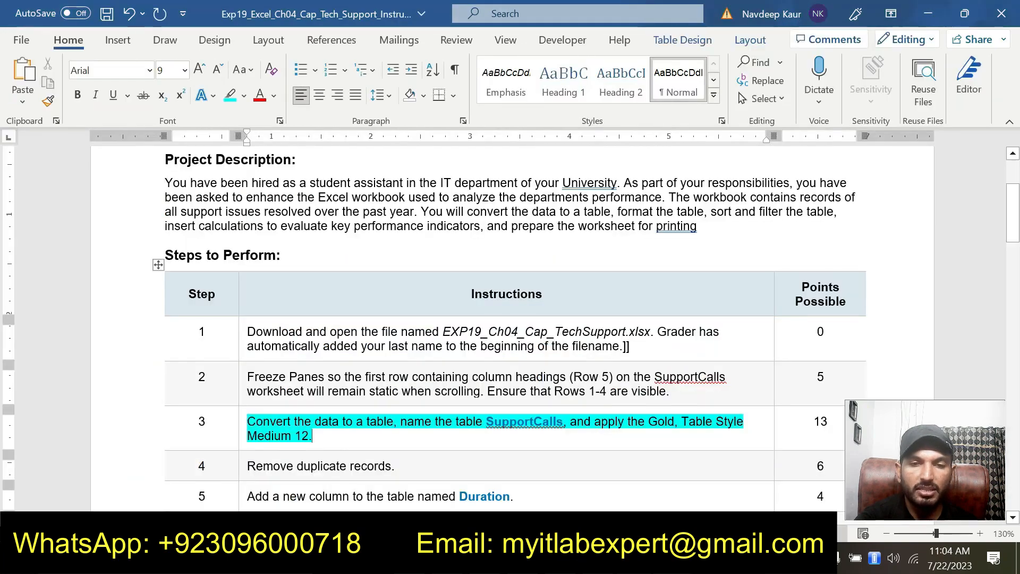
key(alt+Tab)
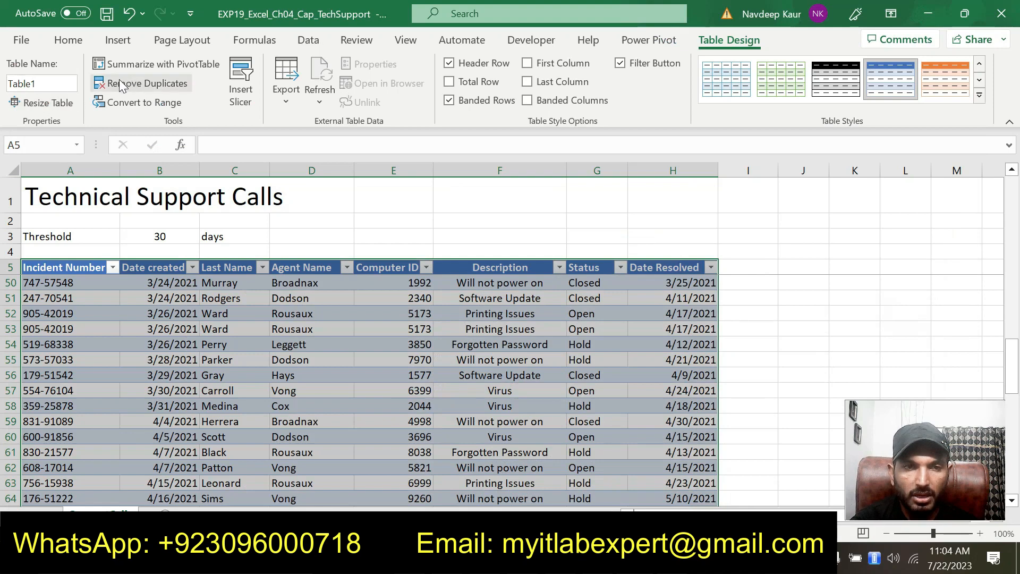
click(32, 84)
text(Suppor)
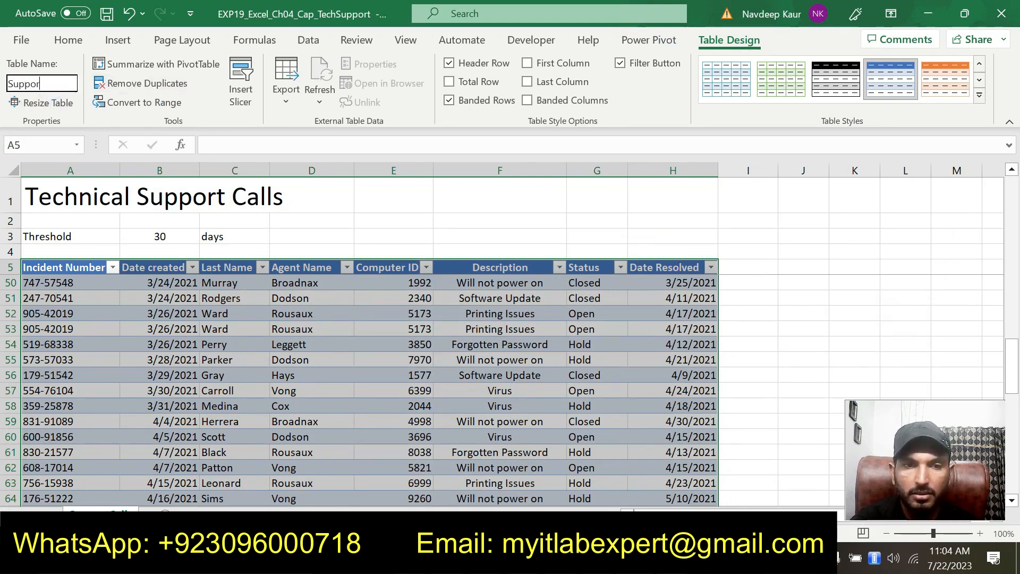
text(tCalls)
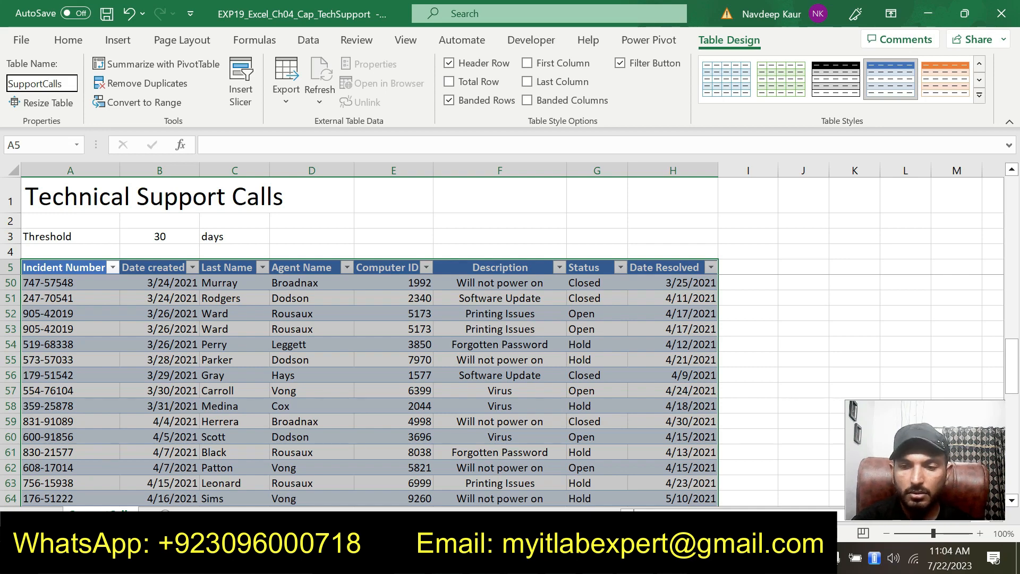
key(Return)
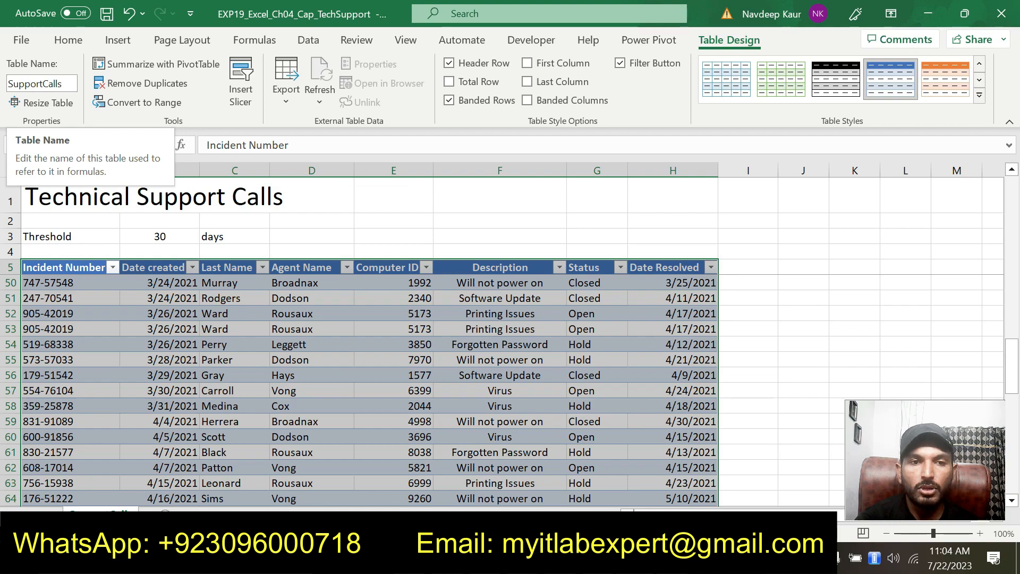
- Apply the Gold, Table Style Medium 12 style to the SupportCalls table, checking the style against the Word instructions
click(537, 559)
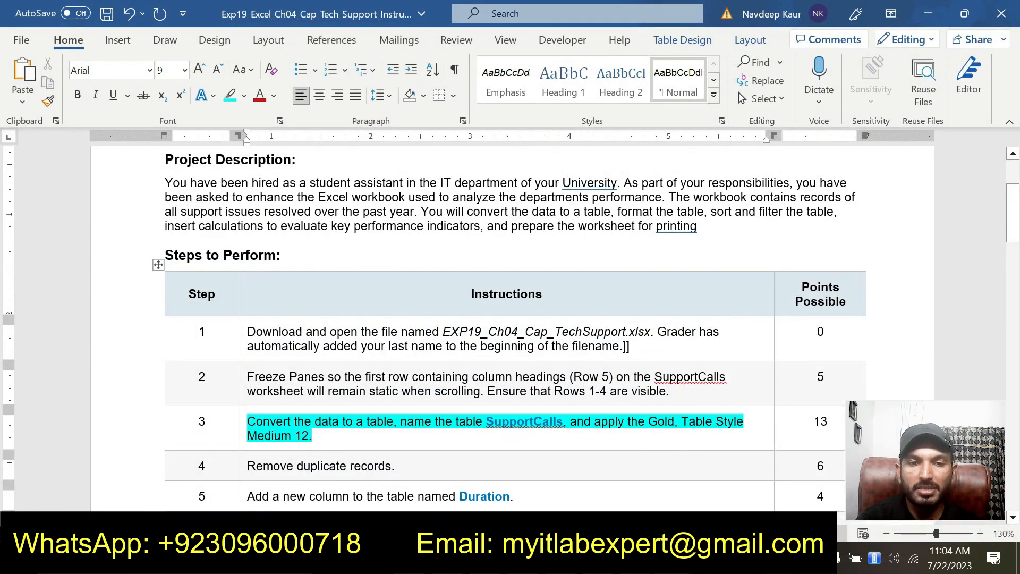
click(731, 558)
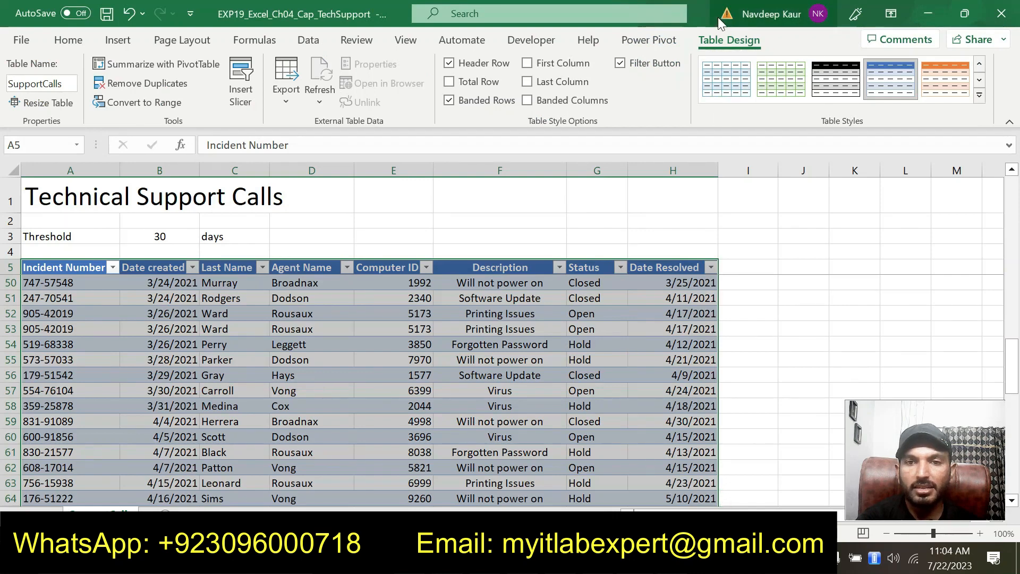
click(979, 96)
scroll(703, 301, down, 3)
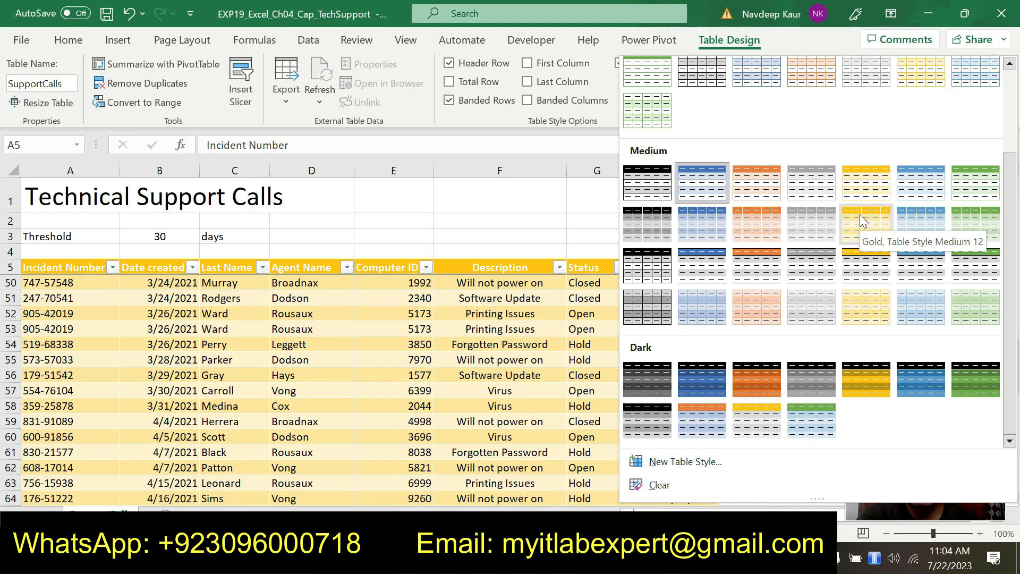
click(860, 215)
key(alt+Tab)
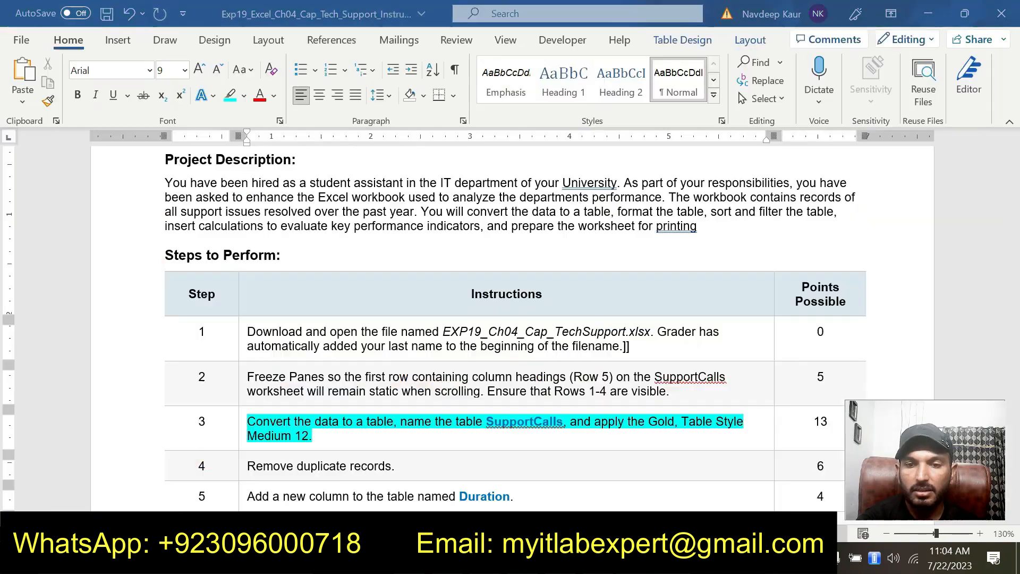
key(alt+Tab)
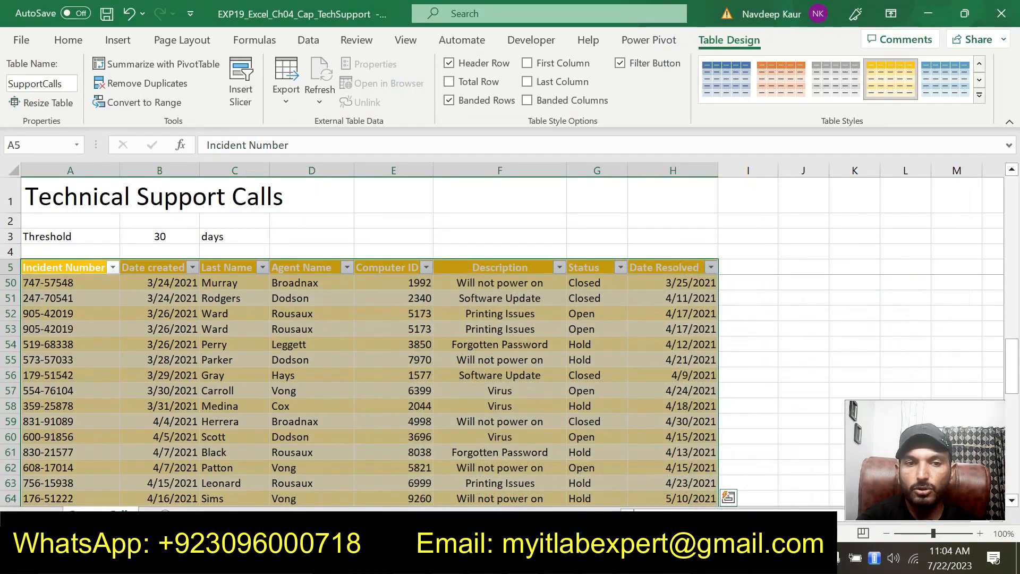
- Switch to Word, clear the step 3 instruction's highlight, and highlight the step 4 instruction "Remove duplicate records." in turquoise
key(alt+Tab)
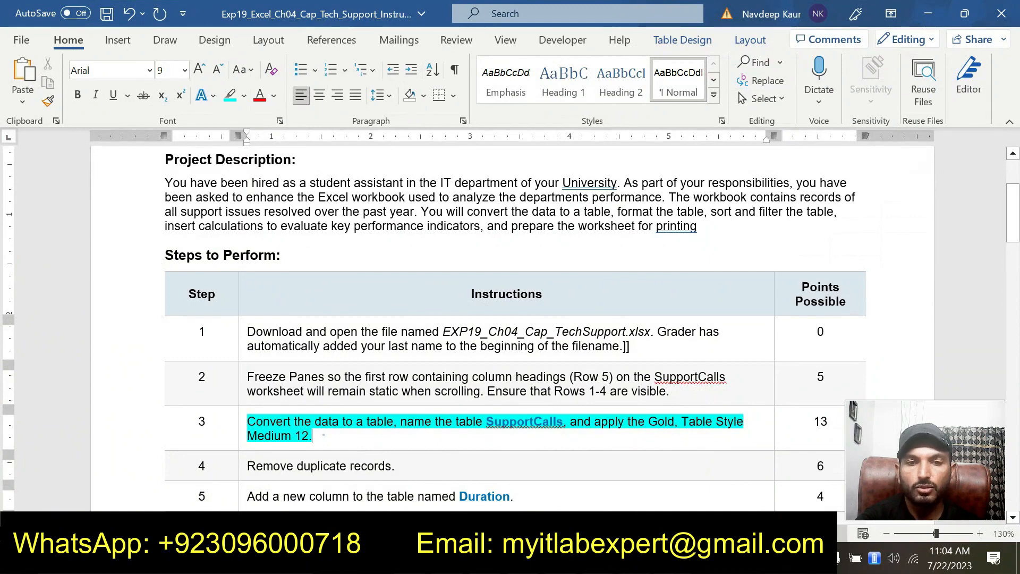
triple_click(323, 434)
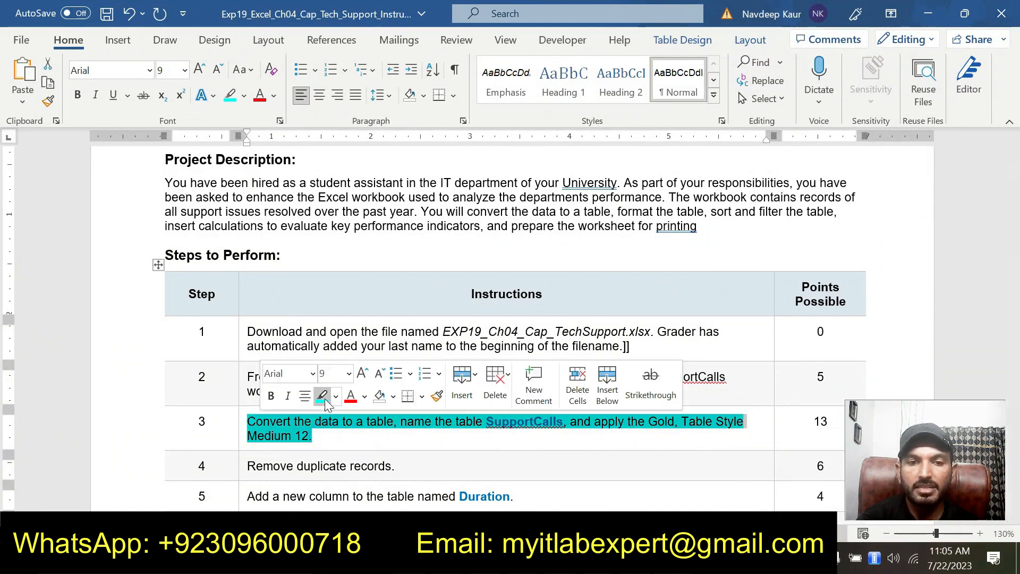
click(324, 398)
scroll(348, 412, down, 4)
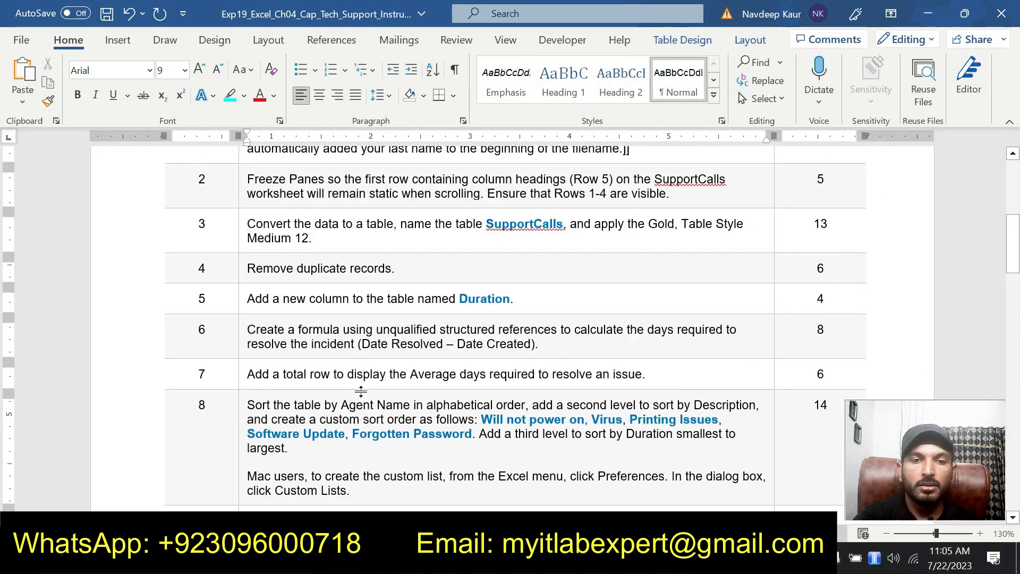
triple_click(396, 268)
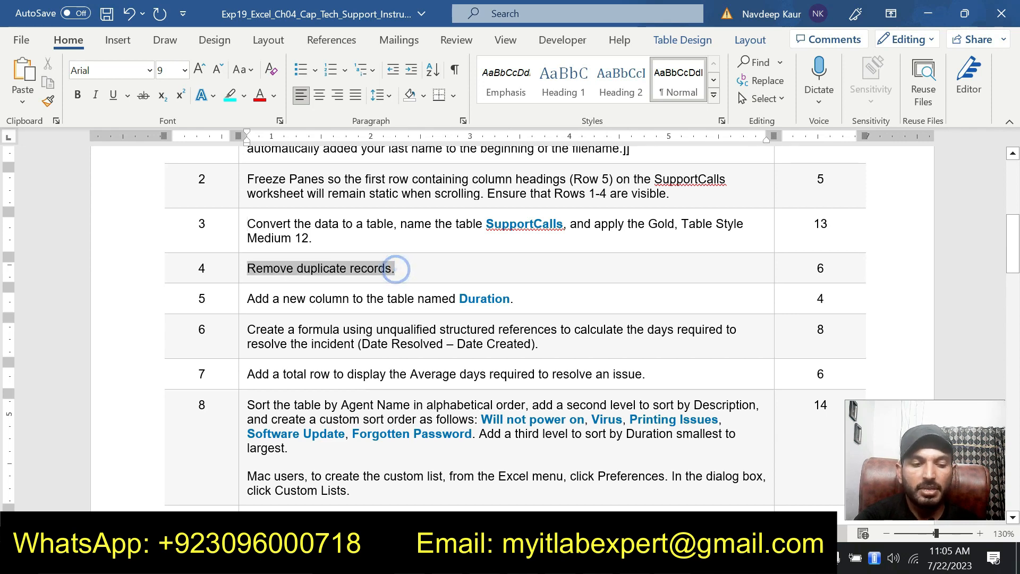
click(312, 239)
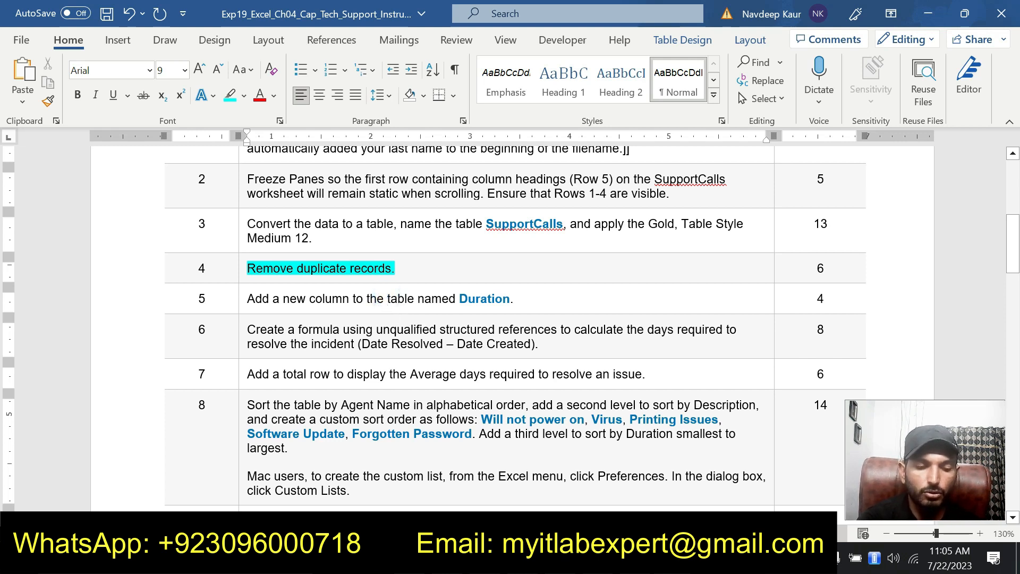
click(388, 299)
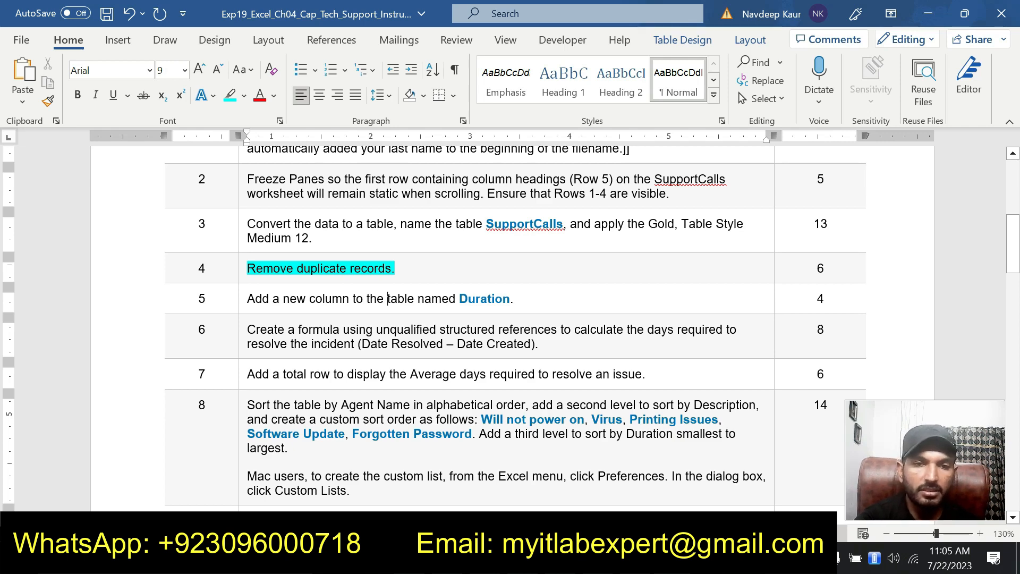
scroll(414, 338, up, 1)
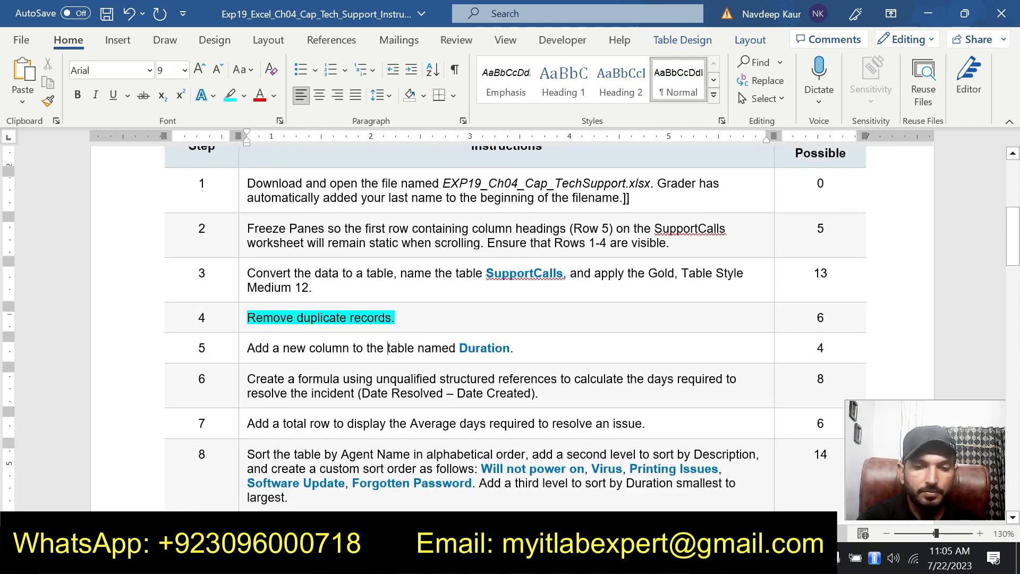
- Switch to Excel and remove duplicate records from the SupportCalls table, comparing all columns, and review the remaining rows
key(alt+Tab)
click(307, 375)
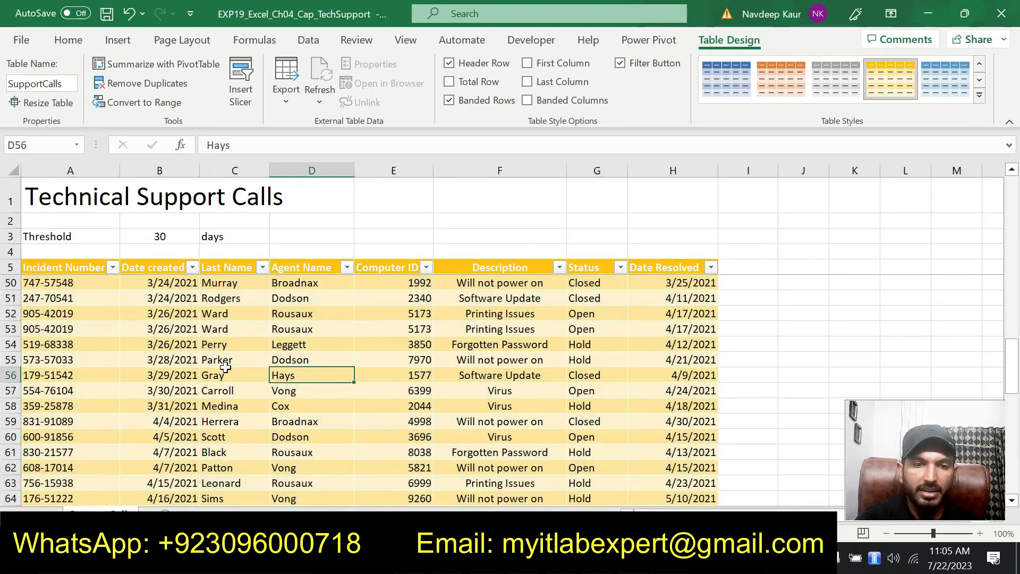
click(308, 41)
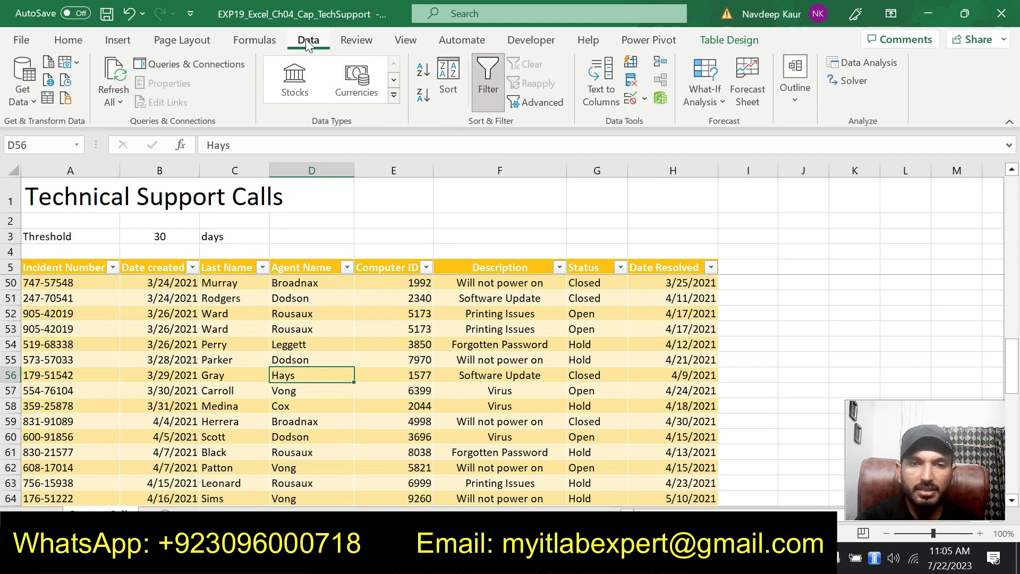
click(632, 83)
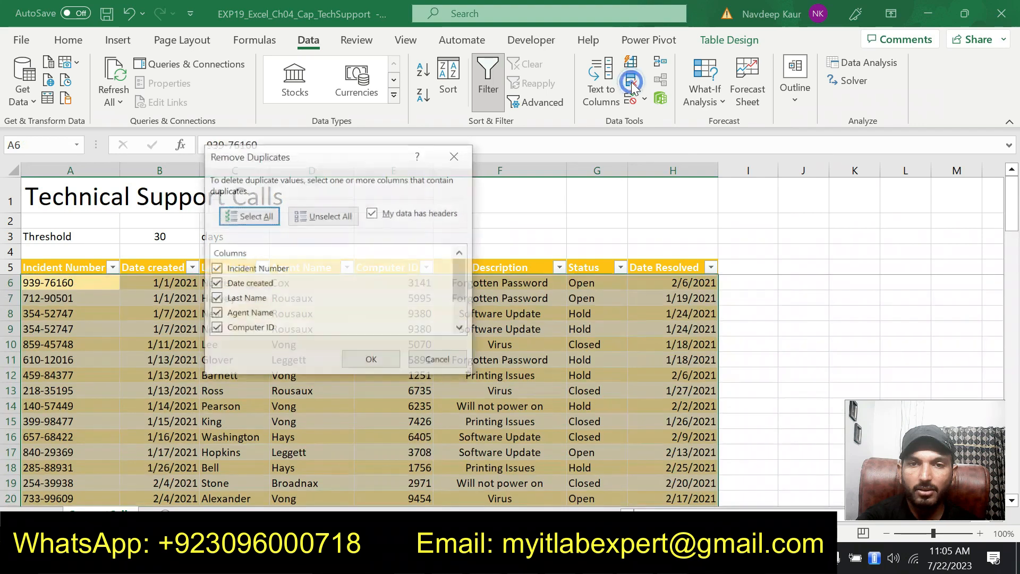
click(375, 359)
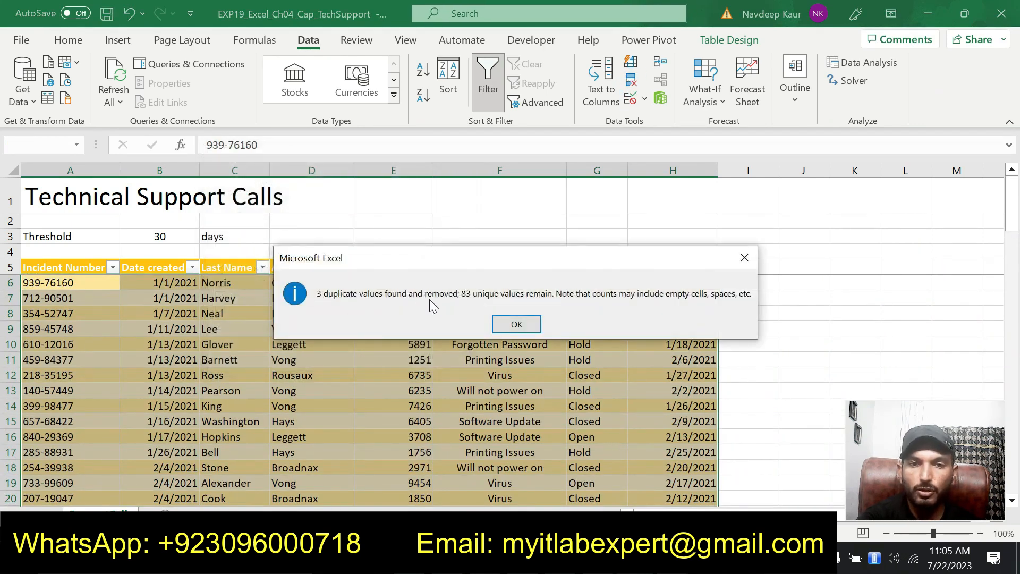
click(525, 321)
scroll(432, 375, down, 16)
scroll(426, 373, up, 20)
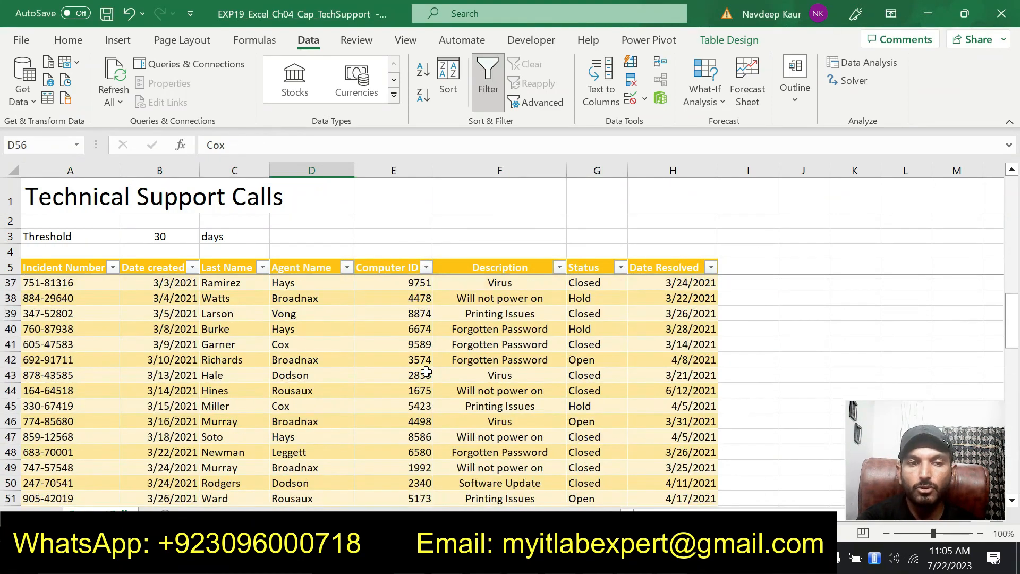
scroll(427, 372, up, 6)
- Switch to Word, clear the step 4 instruction's highlight, and highlight the step 5 instruction "Add a new column to the table named Duration." in turquoise
key(alt+Tab)
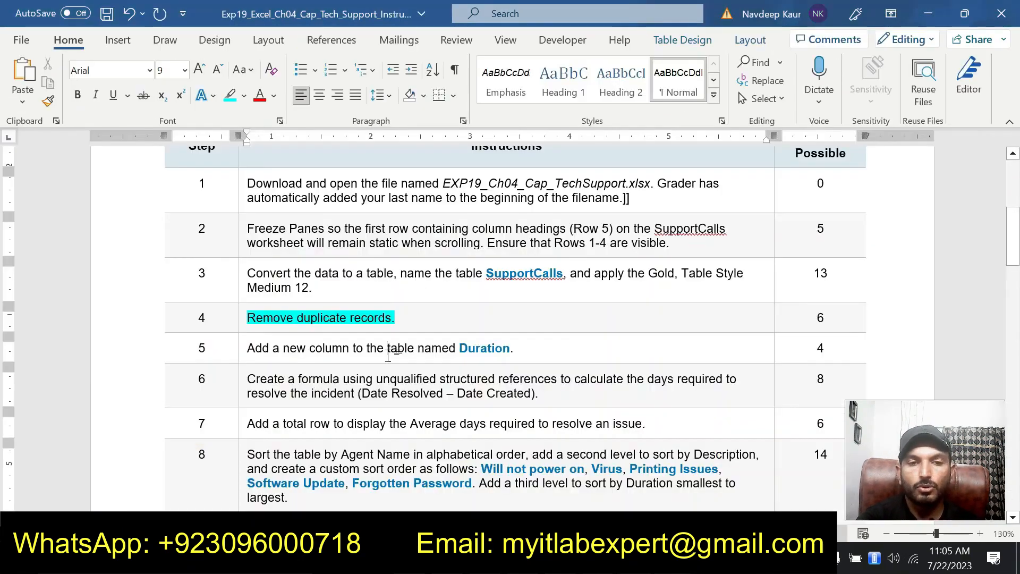
drag(392, 318, 247, 318)
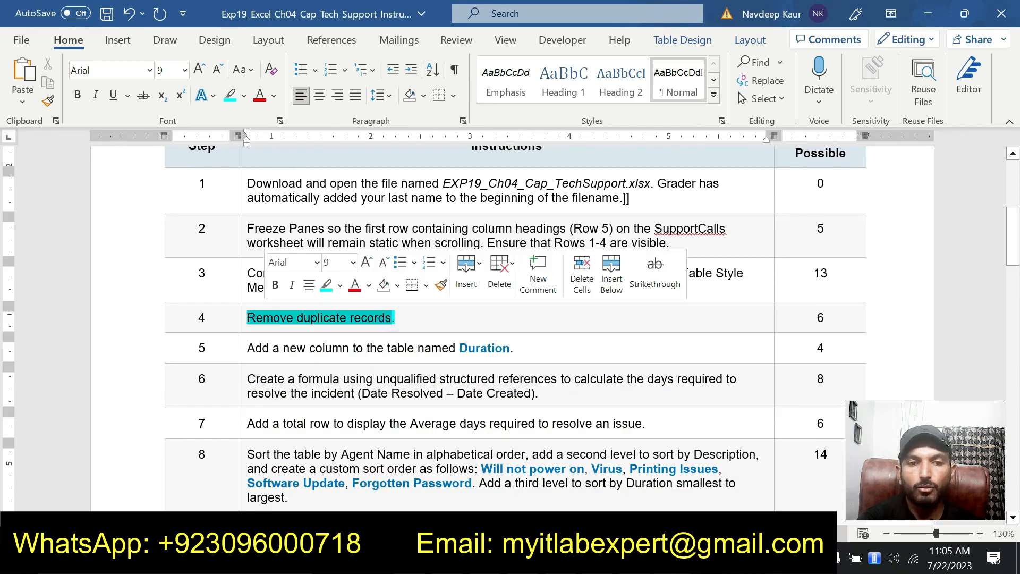
click(328, 289)
click(441, 322)
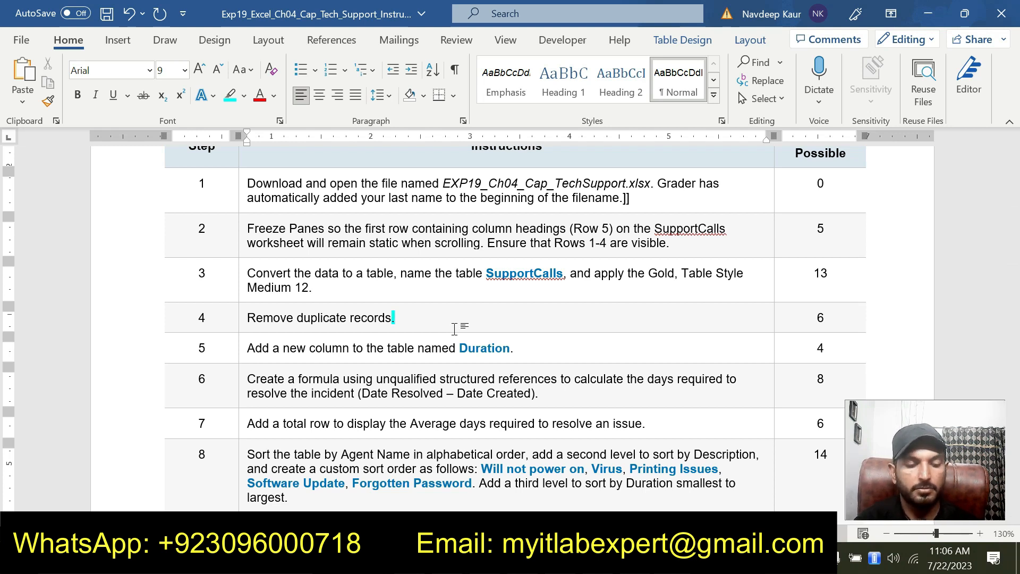
drag(515, 348, 247, 348)
click(315, 321)
click(413, 381)
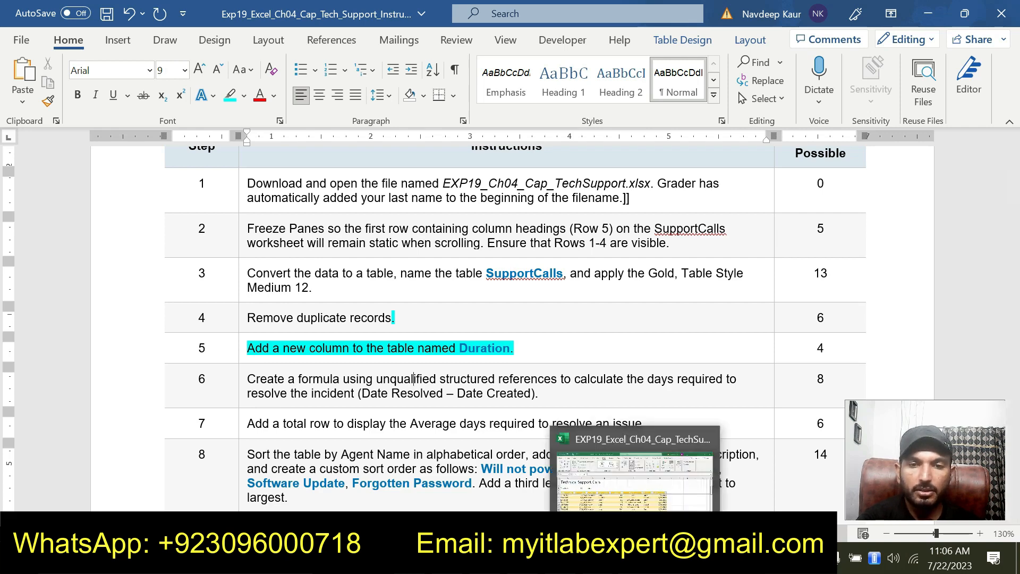
- Switch to Excel and add a new SupportCalls table column headed Duration in cell I5, beside Date Resolved
click(635, 562)
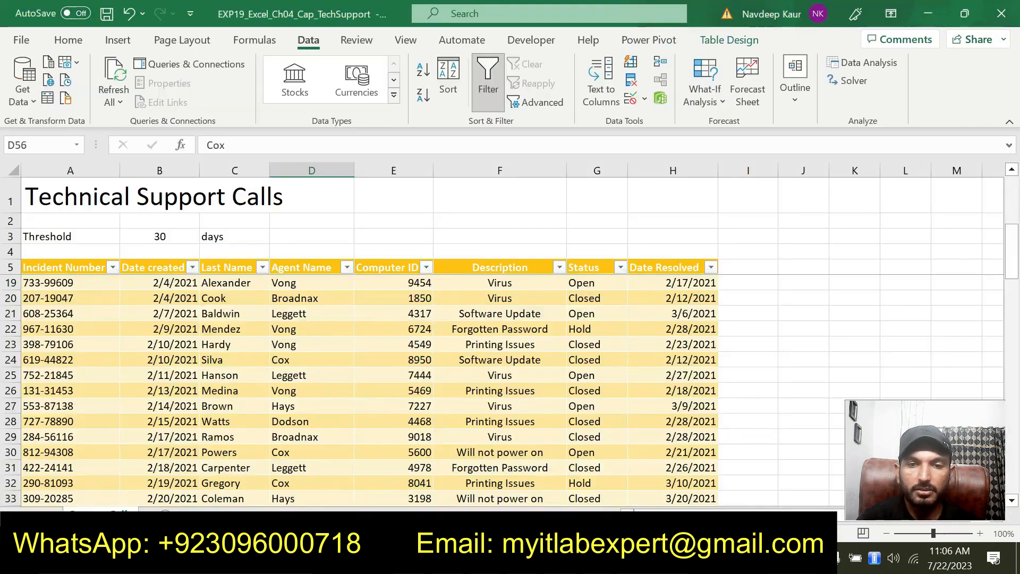
click(744, 270)
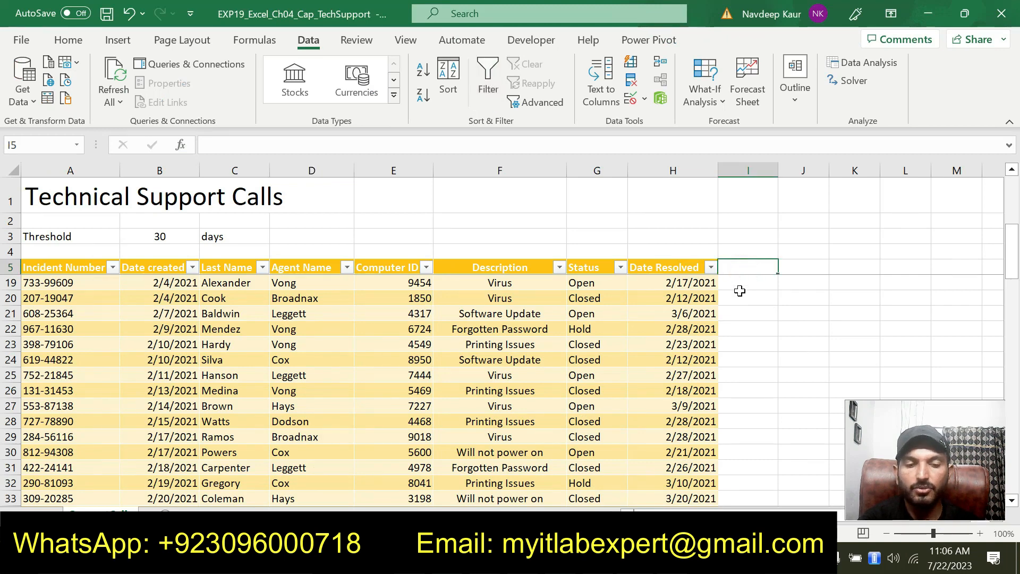
text(Durat)
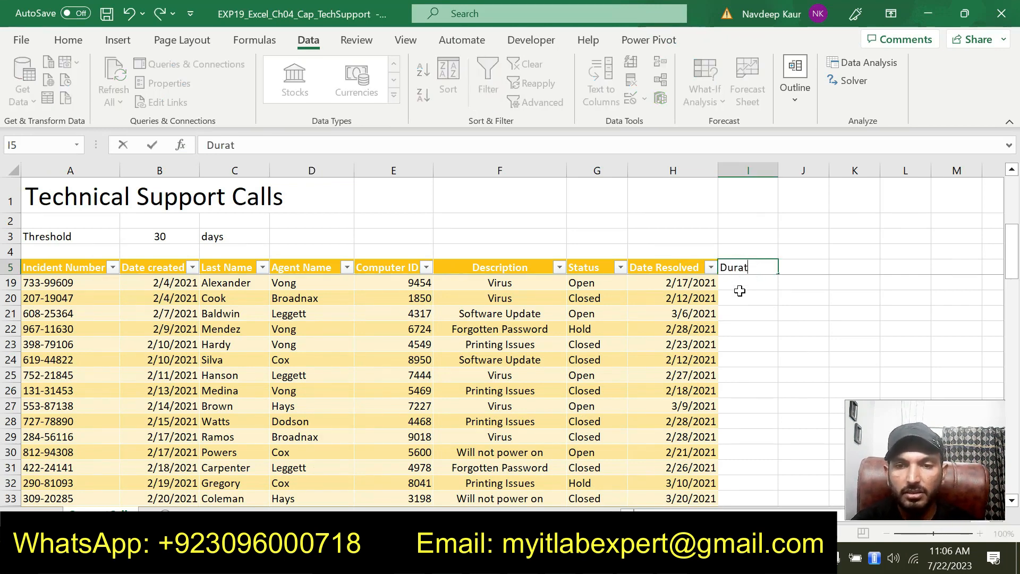
text(ion)
key(Return)
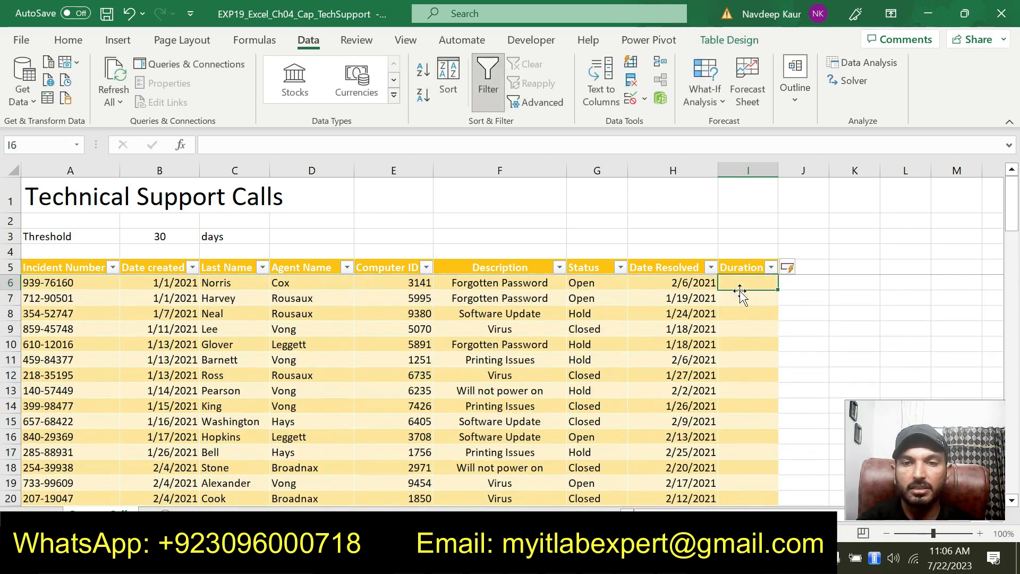
scroll(585, 367, down, 2)
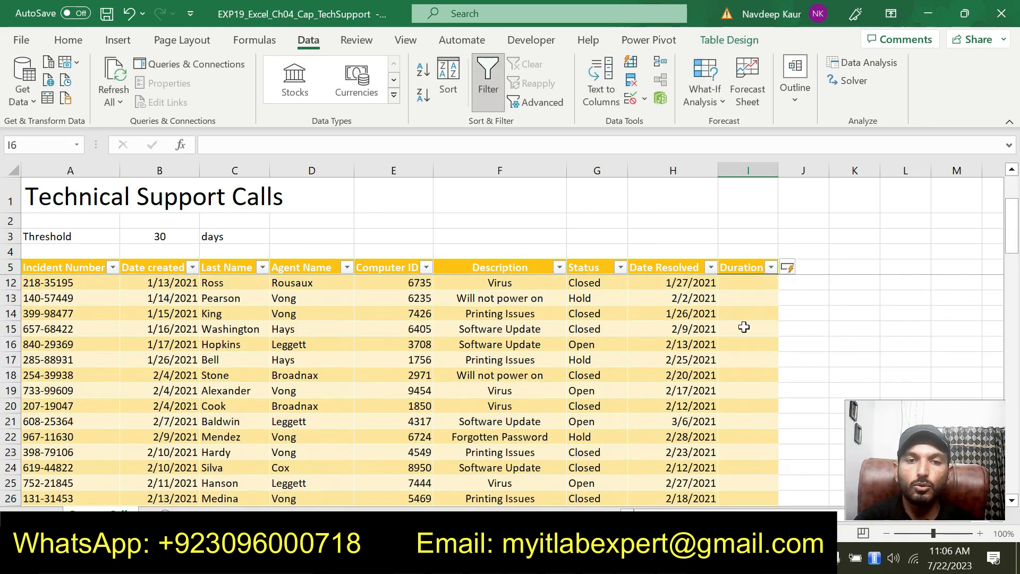
scroll(744, 326, up, 2)
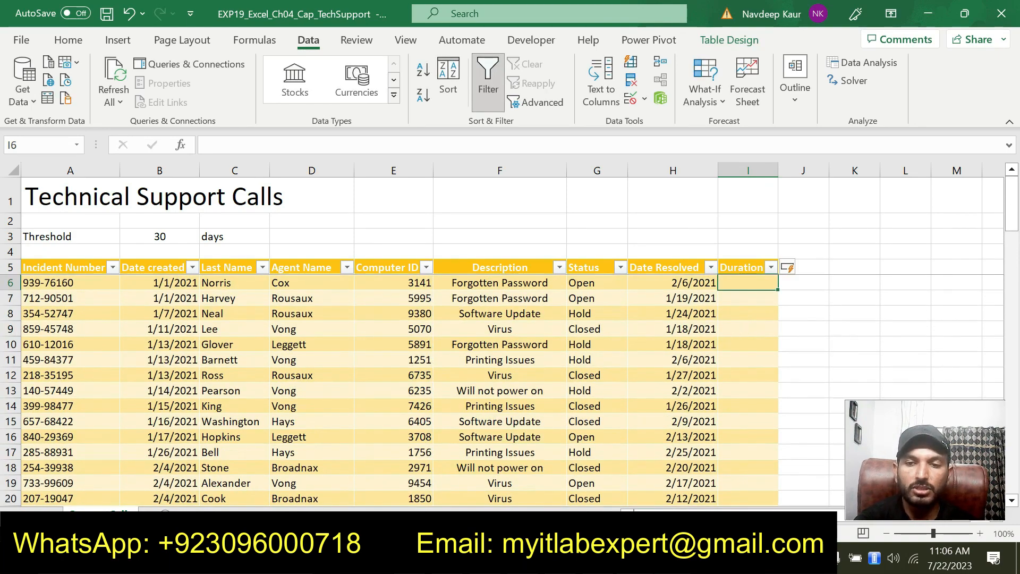
- Switch to Word and clear the turquoise highlight from the step 5 instruction about the Duration column
key(alt+Tab)
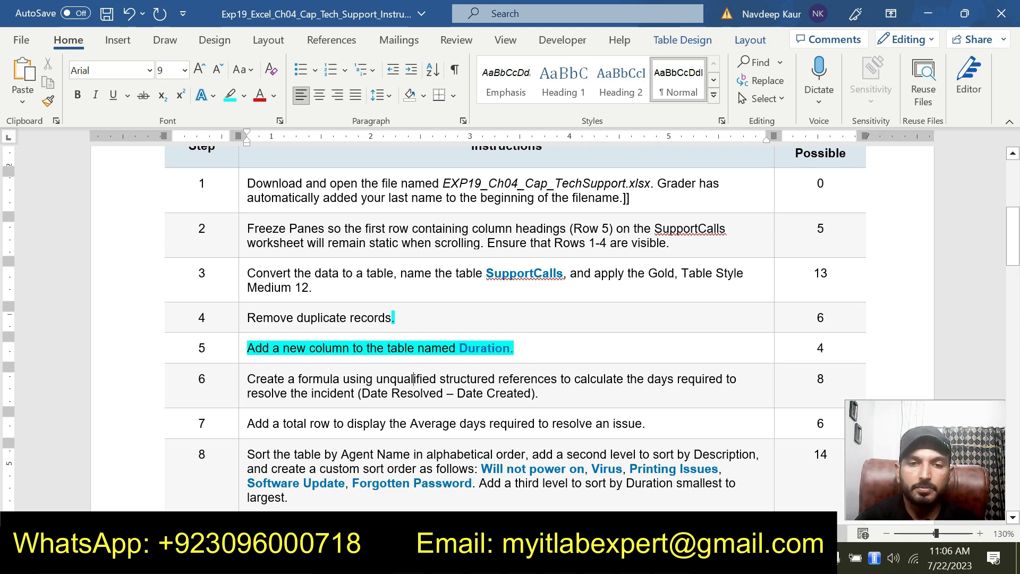
triple_click(522, 349)
right_click(522, 348)
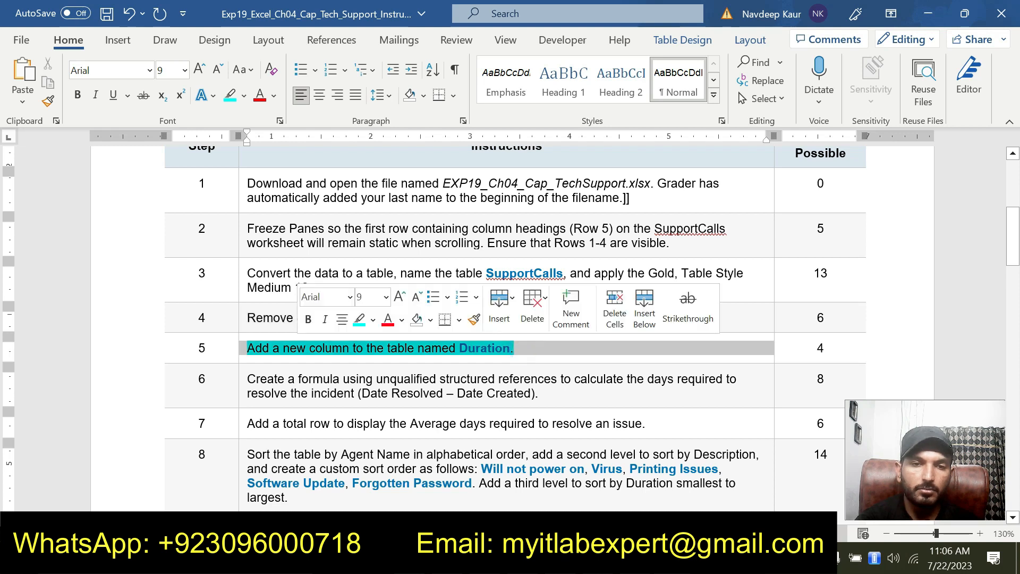
click(360, 321)
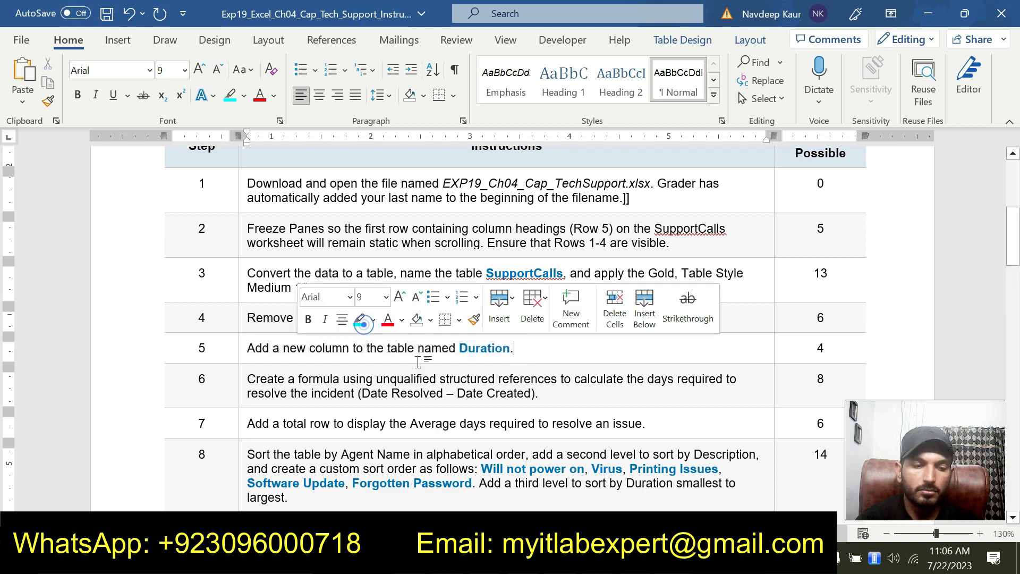
click(519, 364)
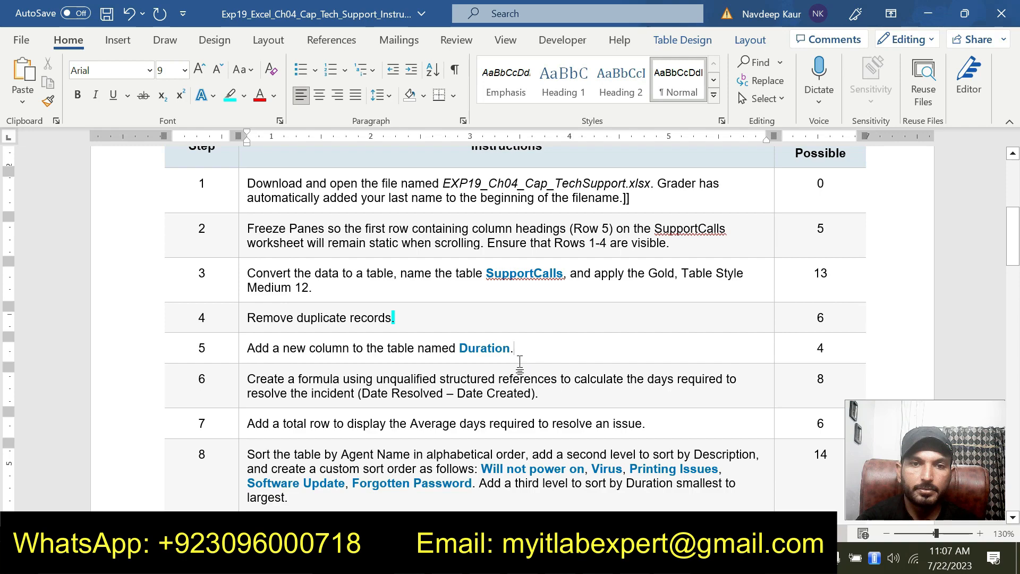
- Highlight the step 6 instruction about the unqualified structured reference formula (Date Resolved – Date Created) in turquoise
scroll(519, 364, down, 5)
scroll(520, 361, down, 3)
scroll(520, 361, up, 7)
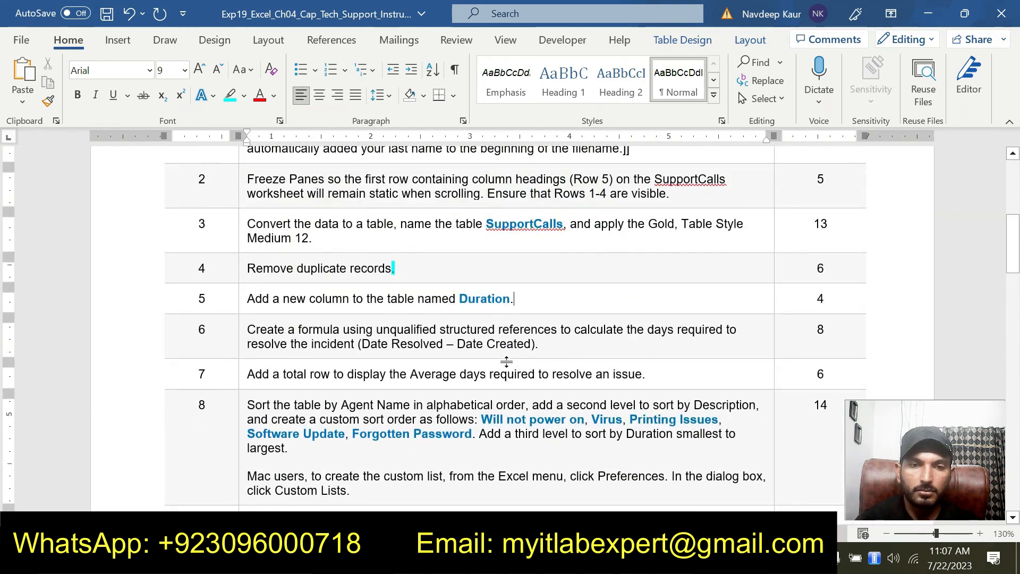
drag(540, 345, 247, 330)
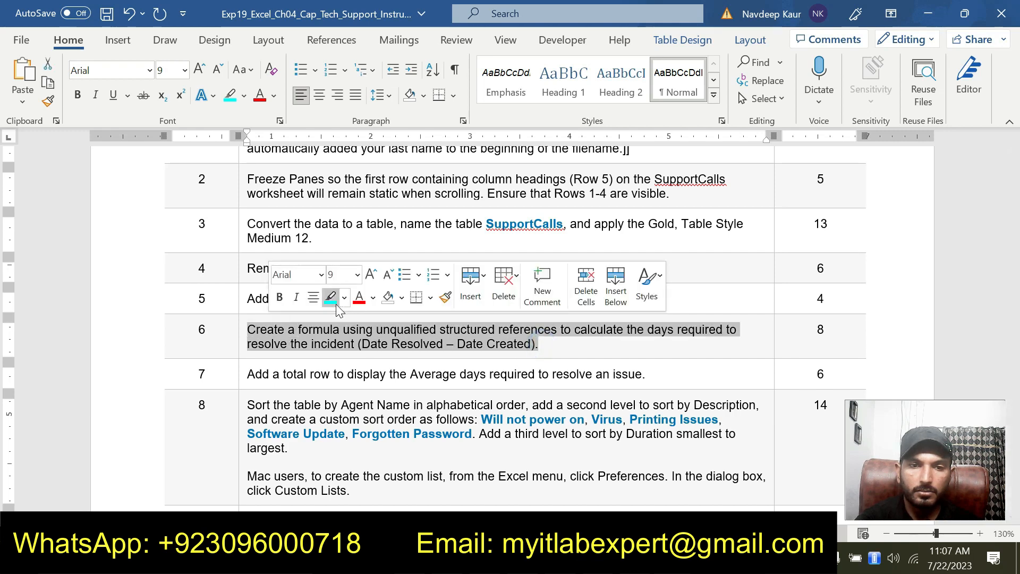
click(331, 296)
click(556, 343)
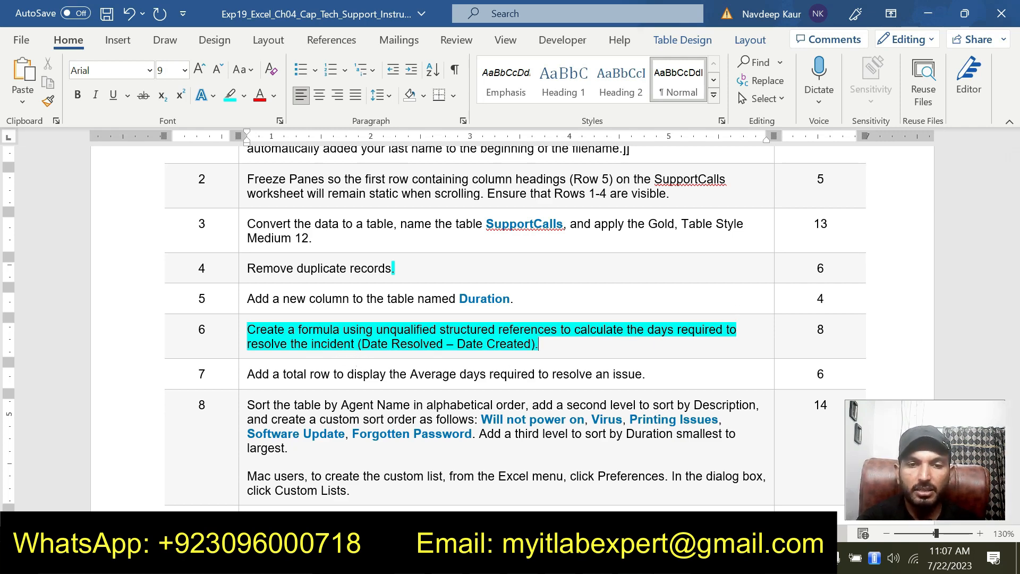
- Switch to Excel and fill the Duration column from cell I6 with the formula =[@[Date Resolved]]-[@[Date created]], checking the Word instruction
mouse_move(635, 559)
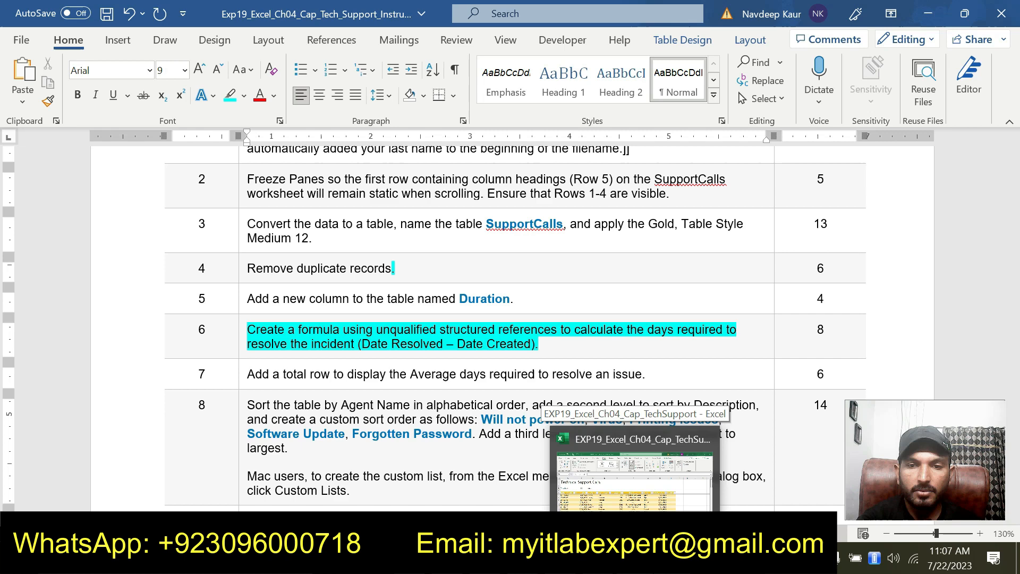
click(635, 473)
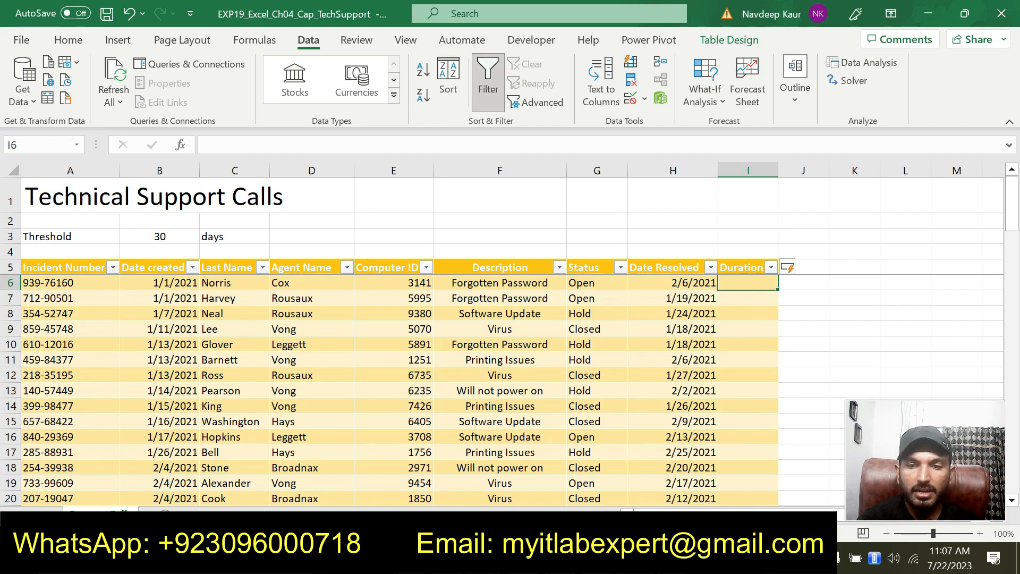
key(alt+Tab)
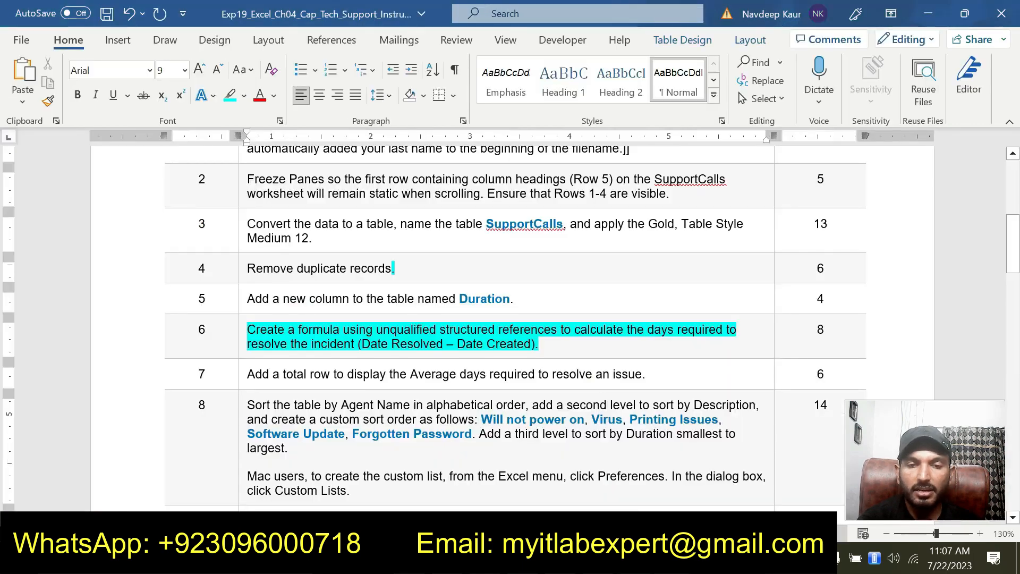
key(alt+Tab)
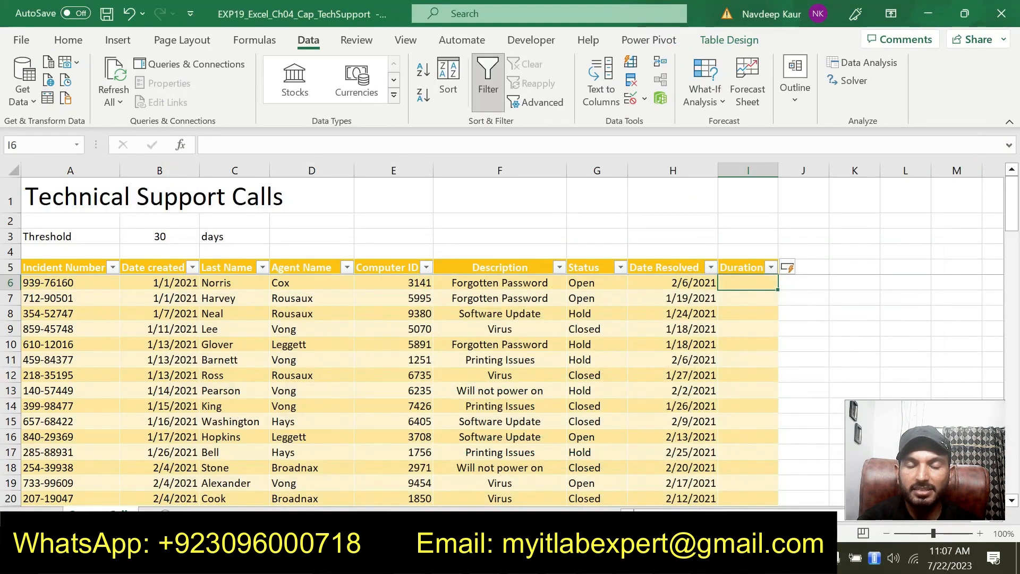
key(alt+Tab)
key(alt+Tab)
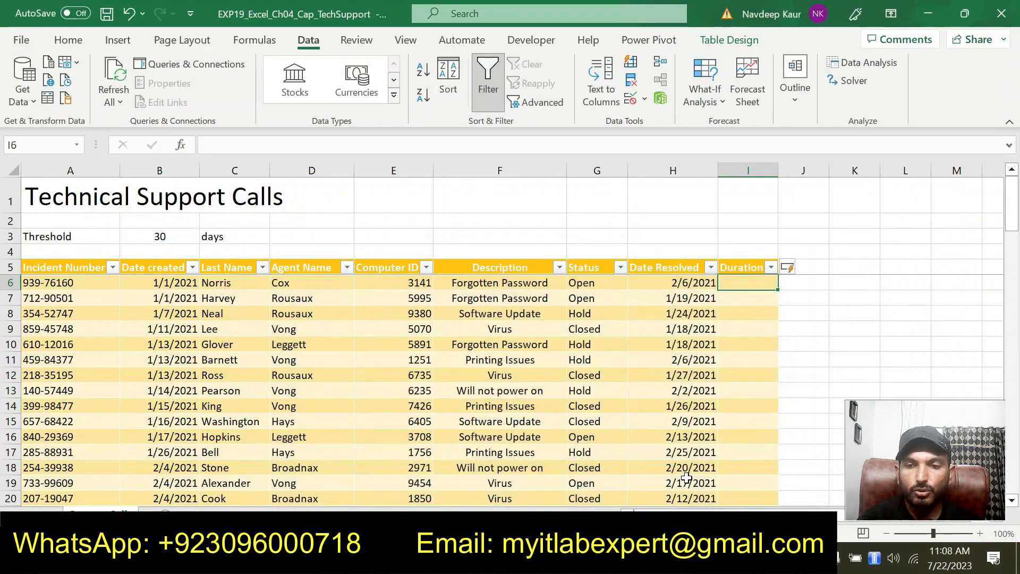
text(=)
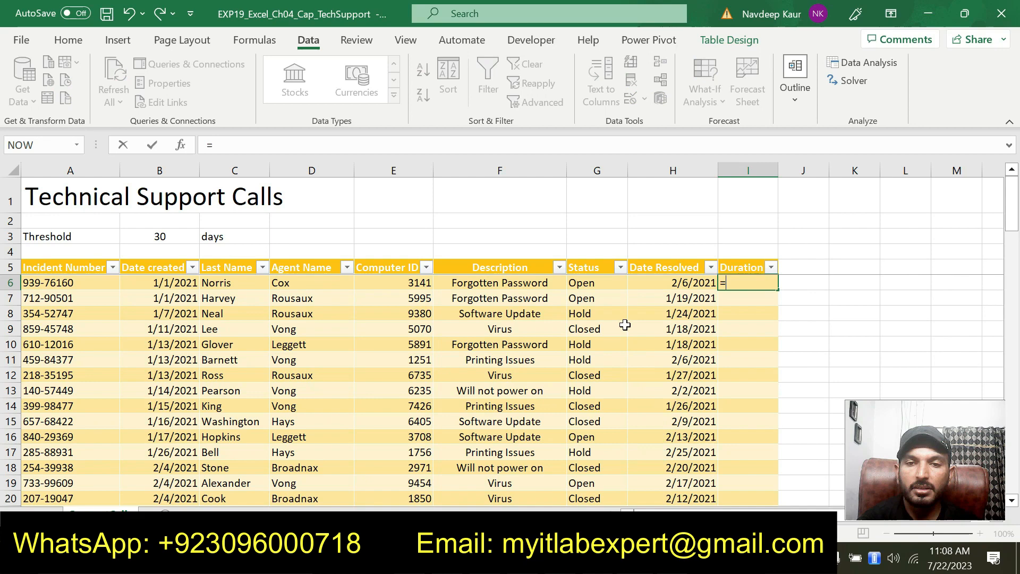
click(682, 283)
text(-)
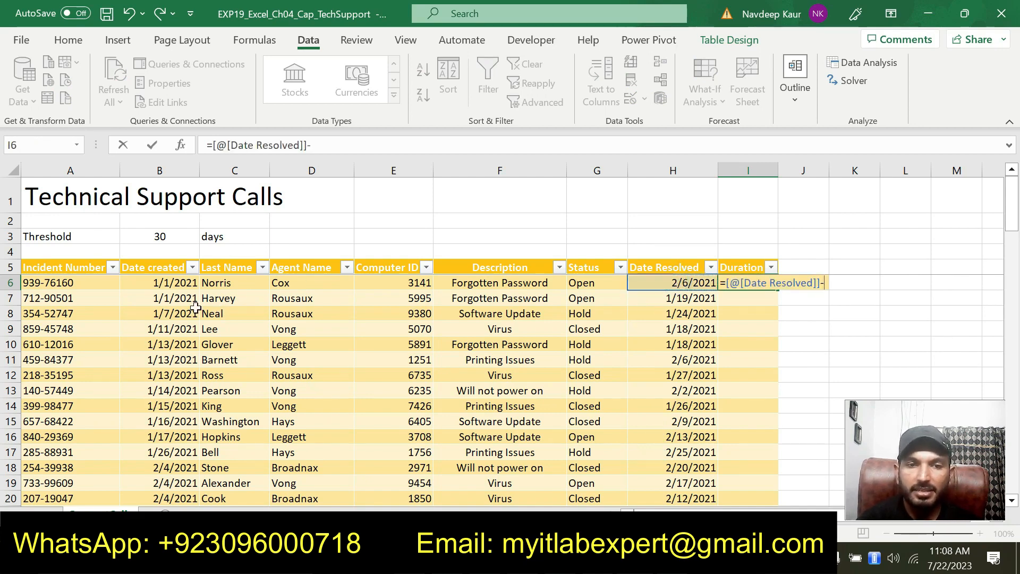
click(170, 282)
key(Return)
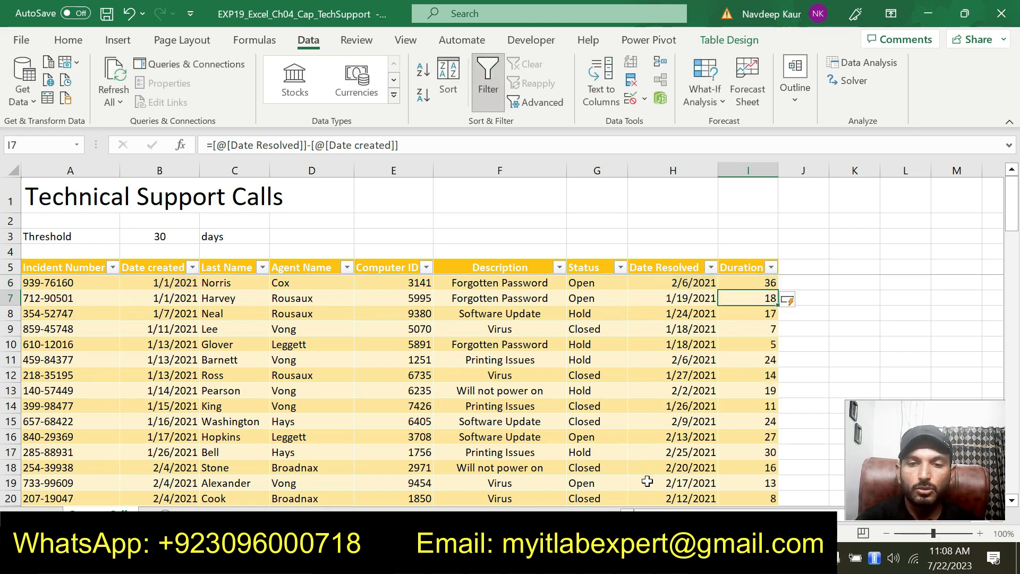
- Switch to Word and clear the turquoise highlight from the step 6 formula instruction
click(665, 559)
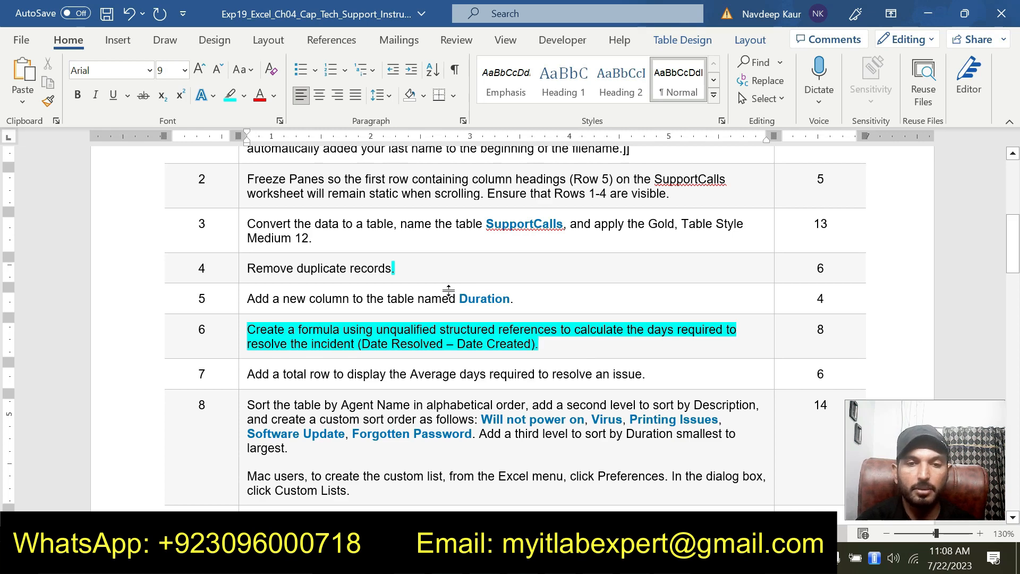
drag(540, 344, 249, 330)
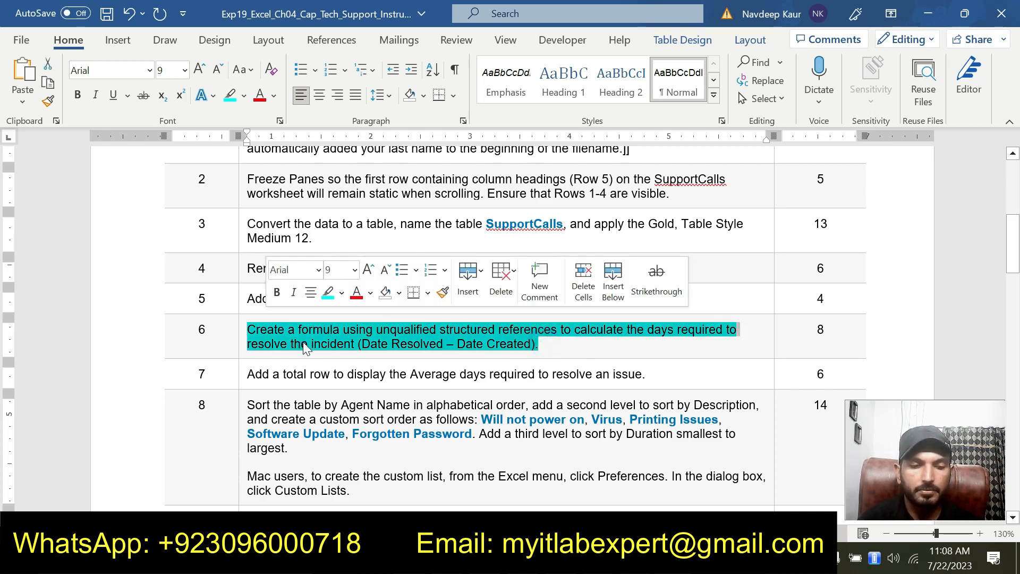
click(327, 293)
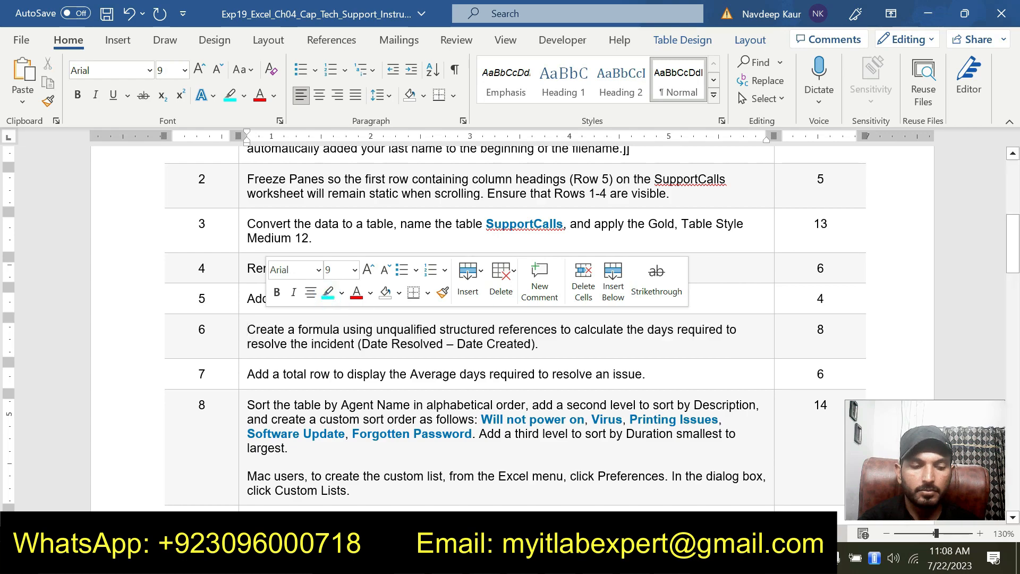
- Highlight the step 7 instruction about adding a total row with the Average days in turquoise
scroll(515, 329, down, 8)
scroll(516, 328, up, 1)
scroll(516, 328, down, 1)
scroll(516, 328, up, 6)
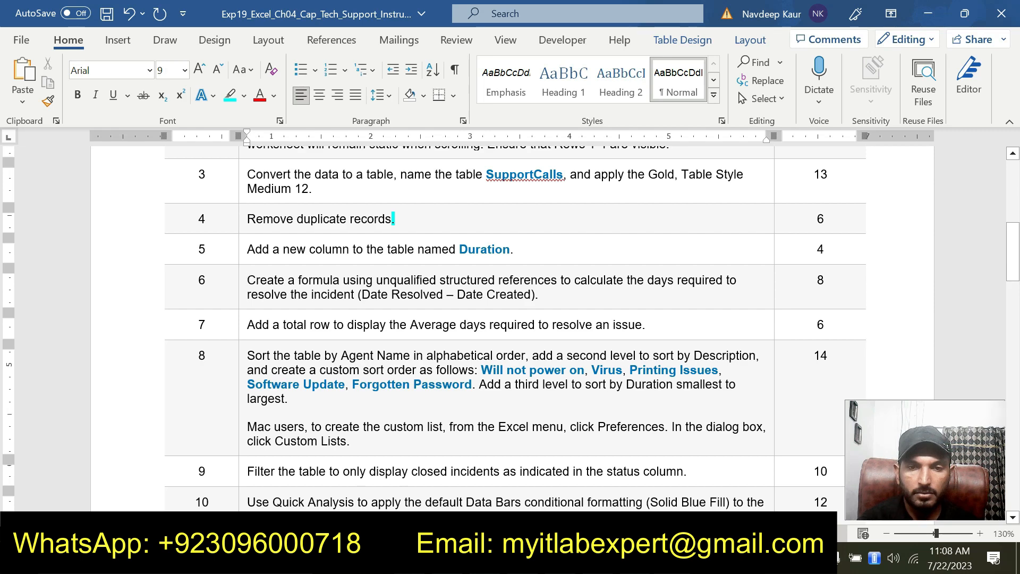
drag(653, 327, 653, 325)
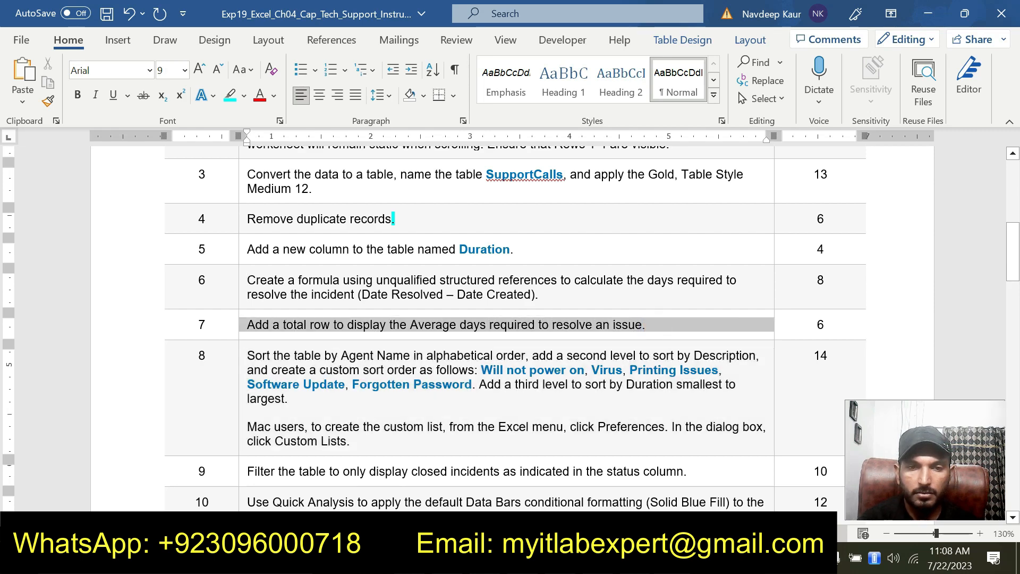
click(352, 293)
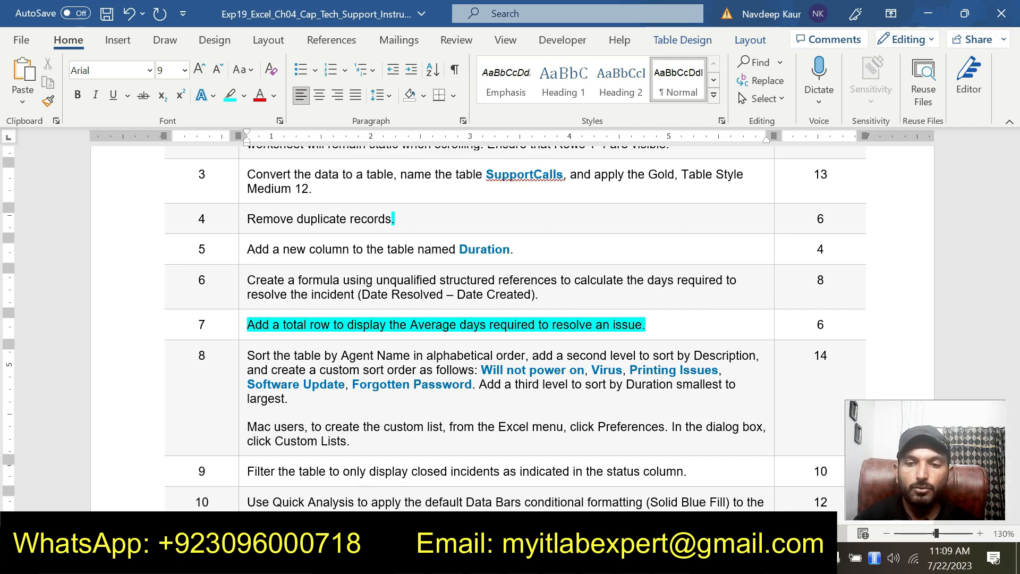
- Switch to Excel and add a total row to the SupportCalls table
key(alt+Tab)
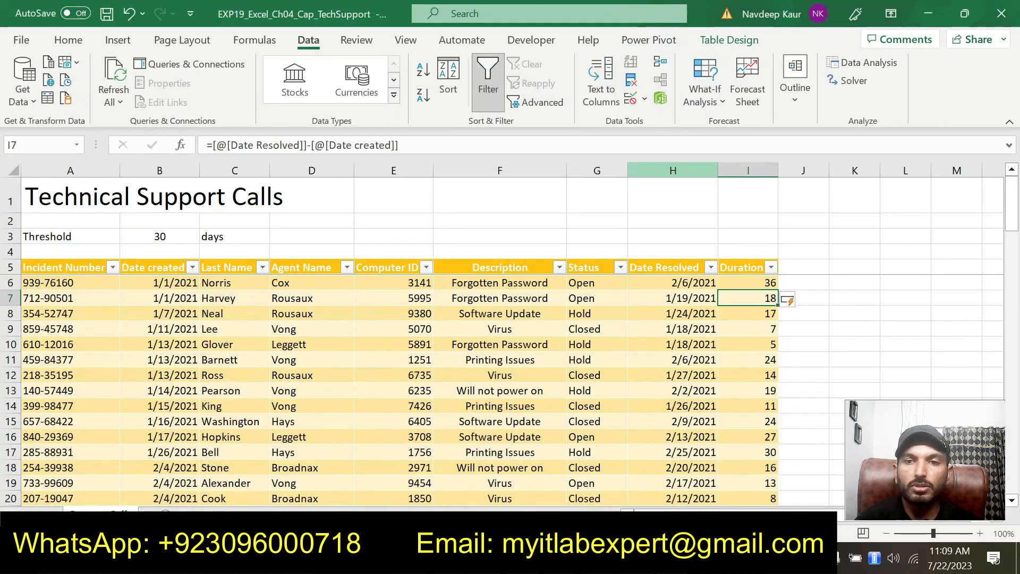
click(731, 39)
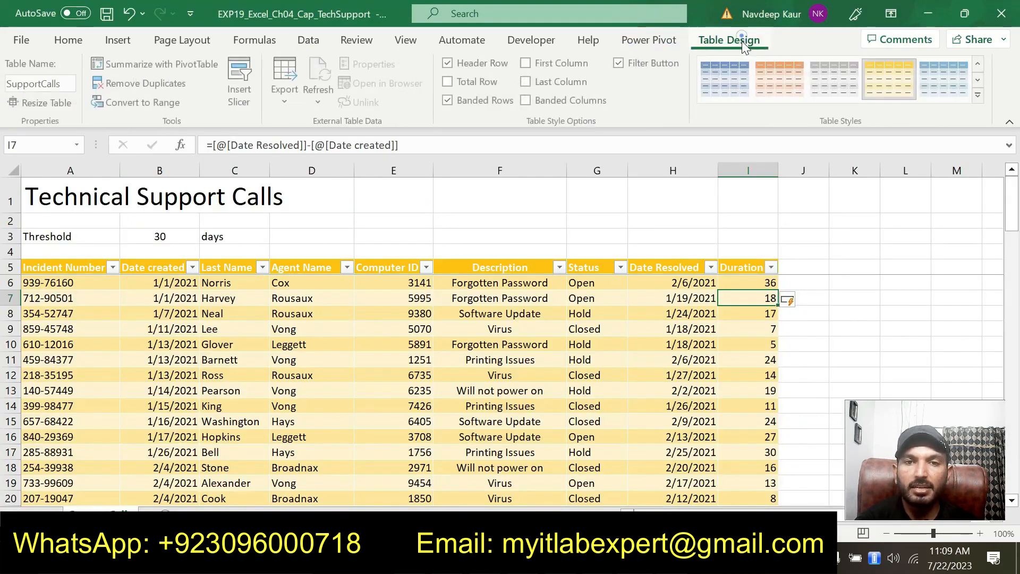
click(448, 83)
scroll(740, 354, down, 20)
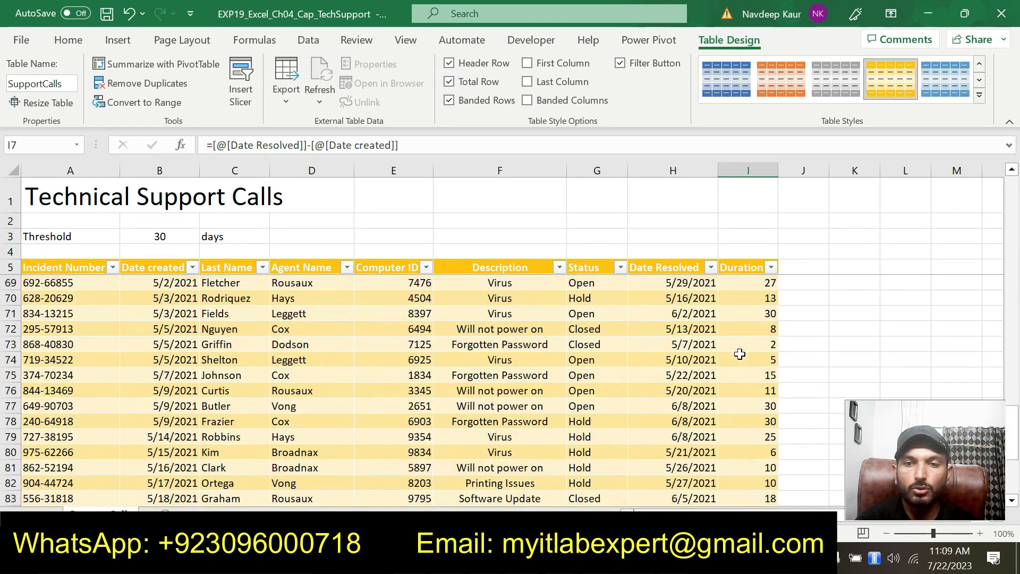
scroll(740, 354, down, 7)
scroll(739, 353, up, 3)
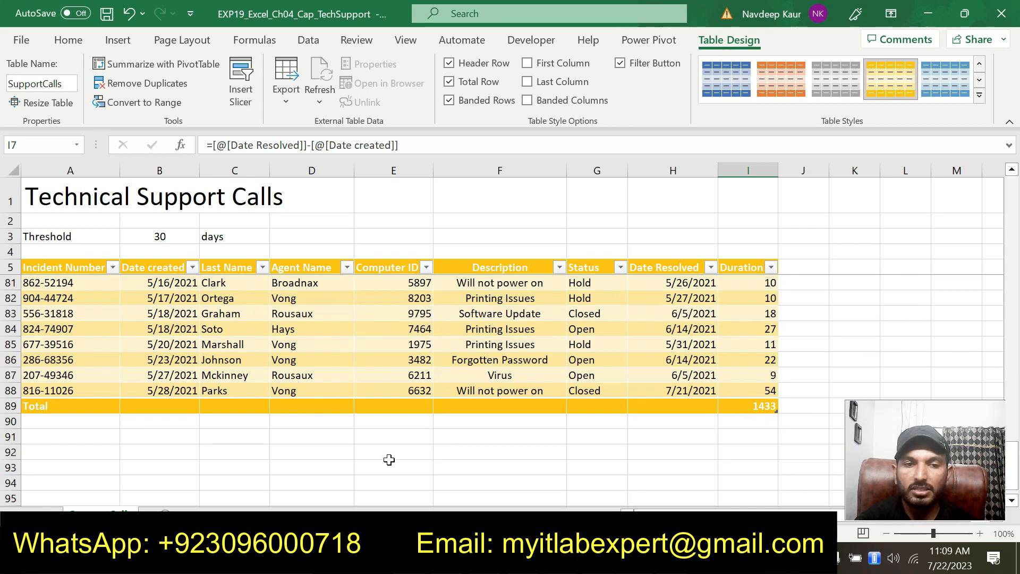
- Check the Word instruction and set the Duration column's total in cell I89 to Average
key(alt+Tab)
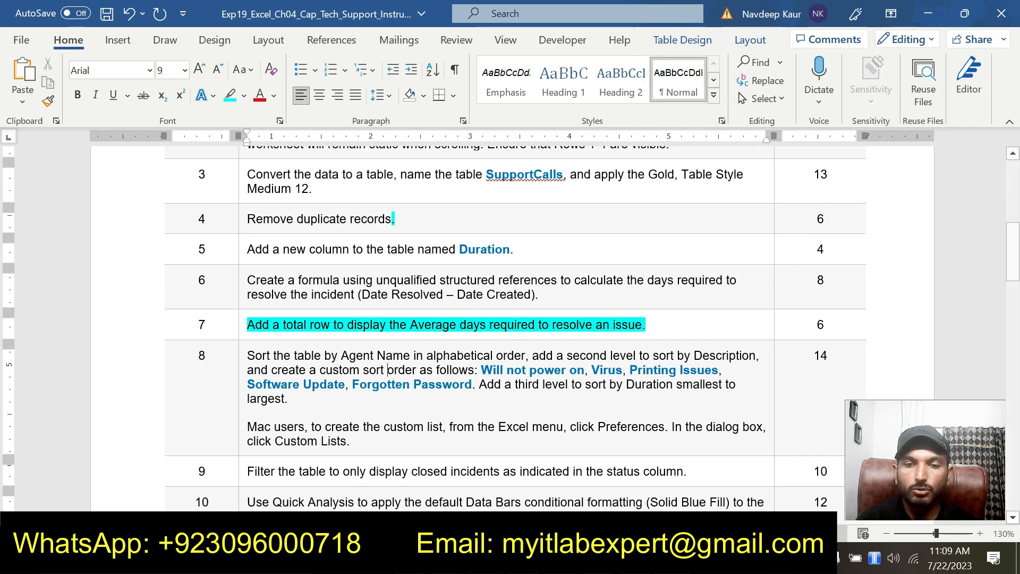
key(alt+Tab)
click(754, 406)
click(785, 406)
click(753, 429)
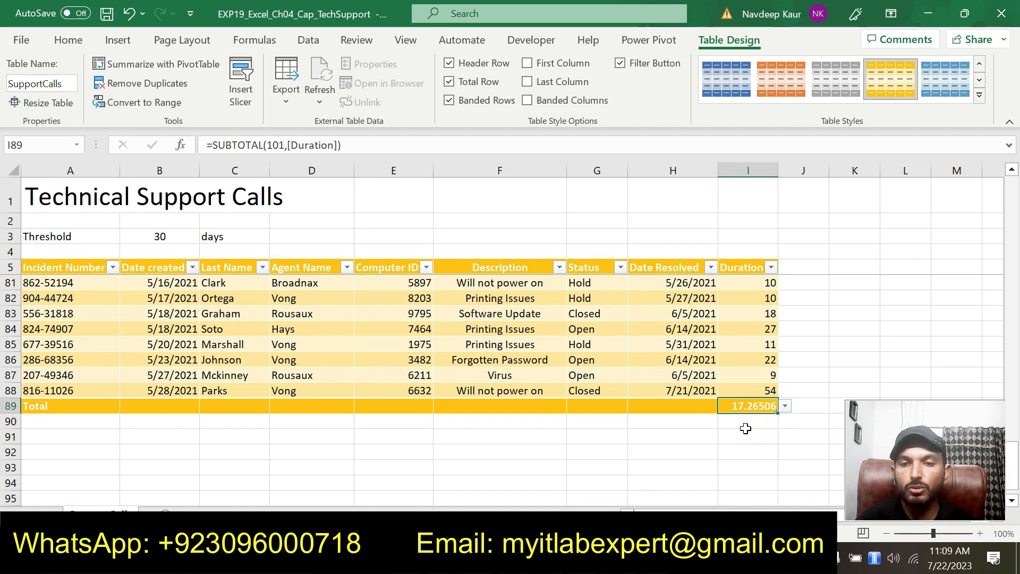
scroll(728, 446, up, 12)
scroll(711, 455, up, 9)
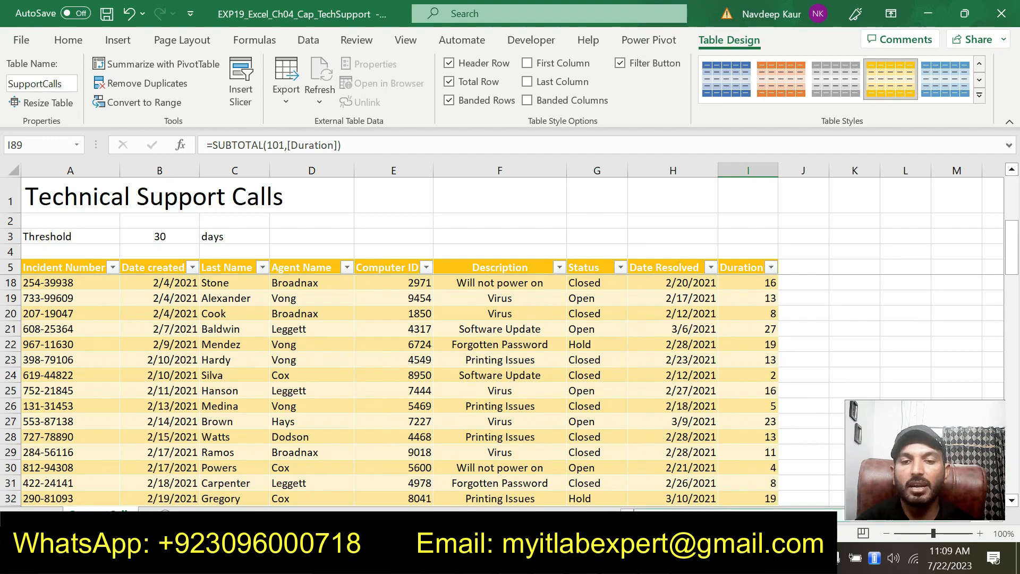
- Switch to Word and clear the turquoise highlight from the step 7 total row instruction
key(alt+Tab)
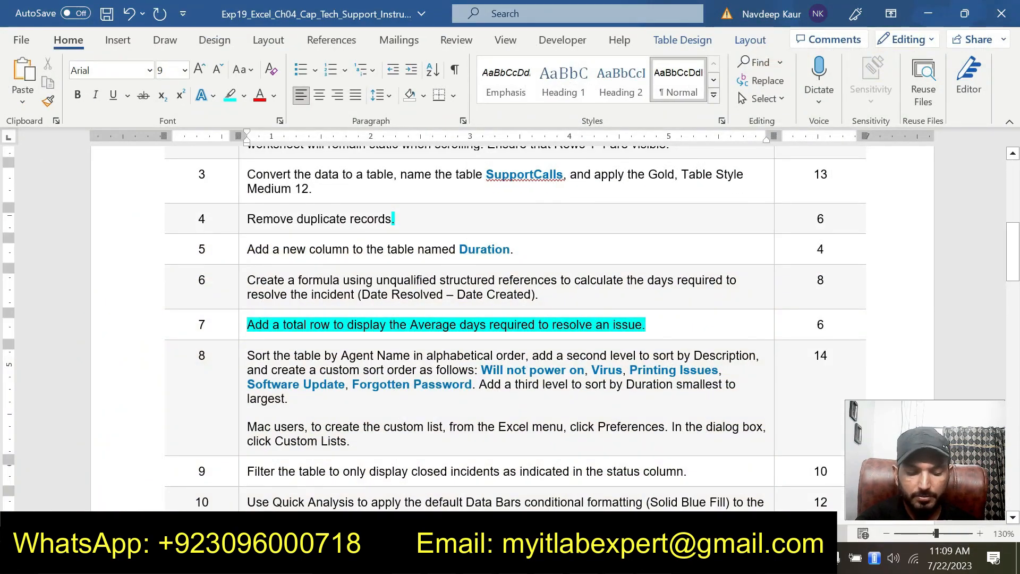
drag(662, 324, 247, 324)
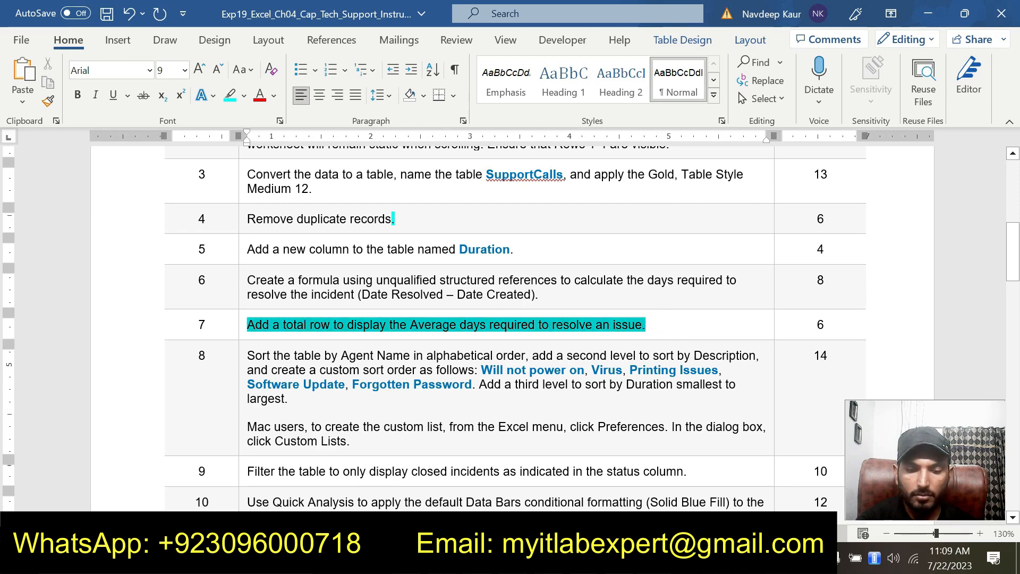
click(317, 292)
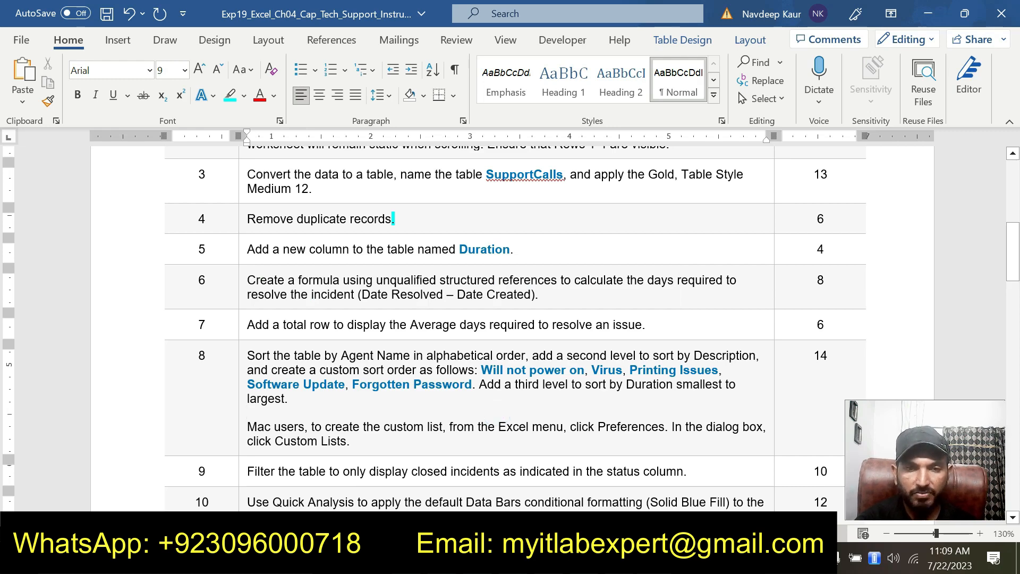
- Highlight the whole step 8 instruction about the three-level sort, including the Mac users note, in turquoise
scroll(511, 319, up, 2)
scroll(510, 319, down, 4)
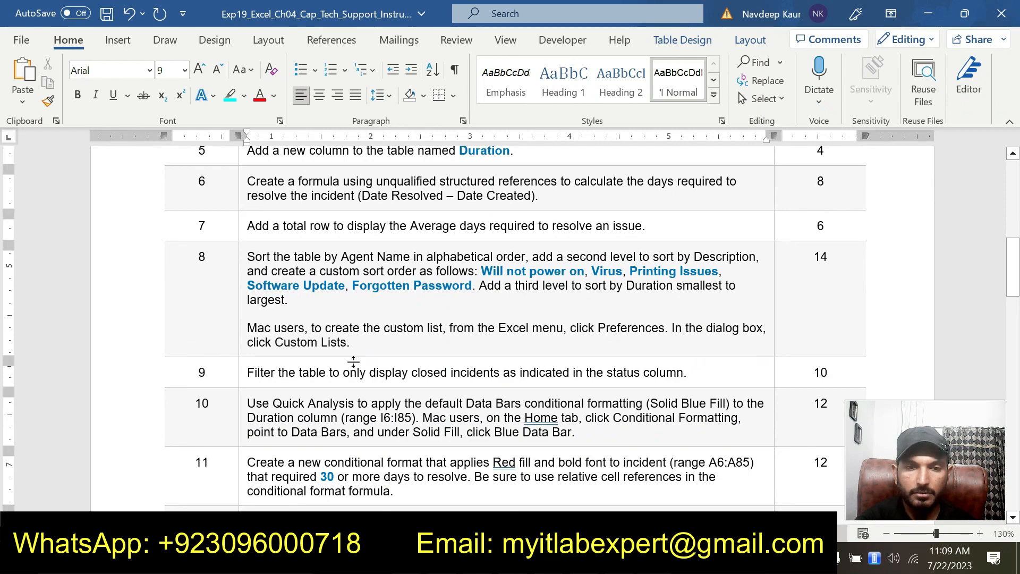
drag(352, 342, 249, 257)
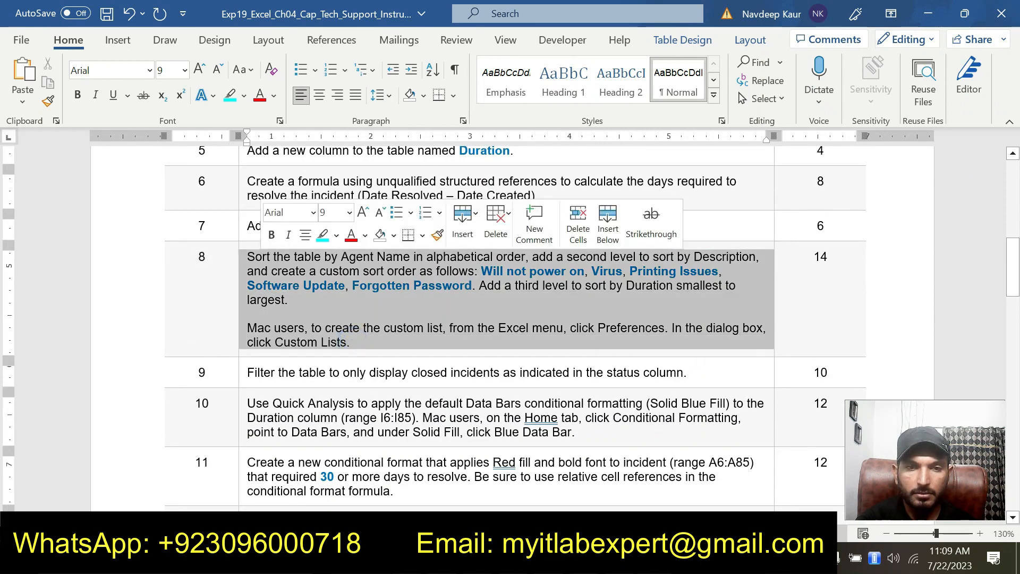
click(323, 235)
click(352, 350)
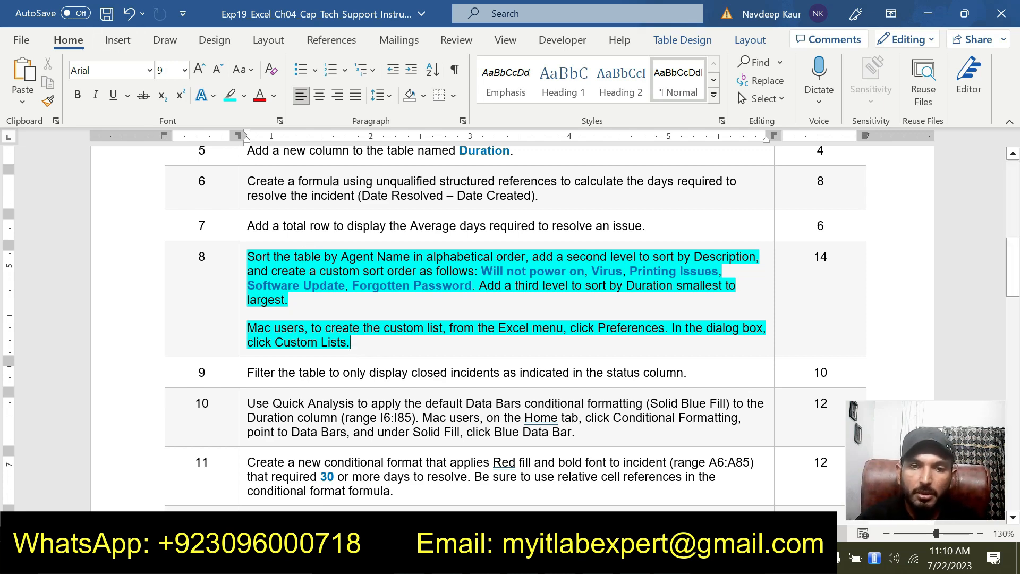
- Switch to Excel and start a custom sort of the table by Agent Name from A to Z, checking the Word instruction
key(alt+Tab)
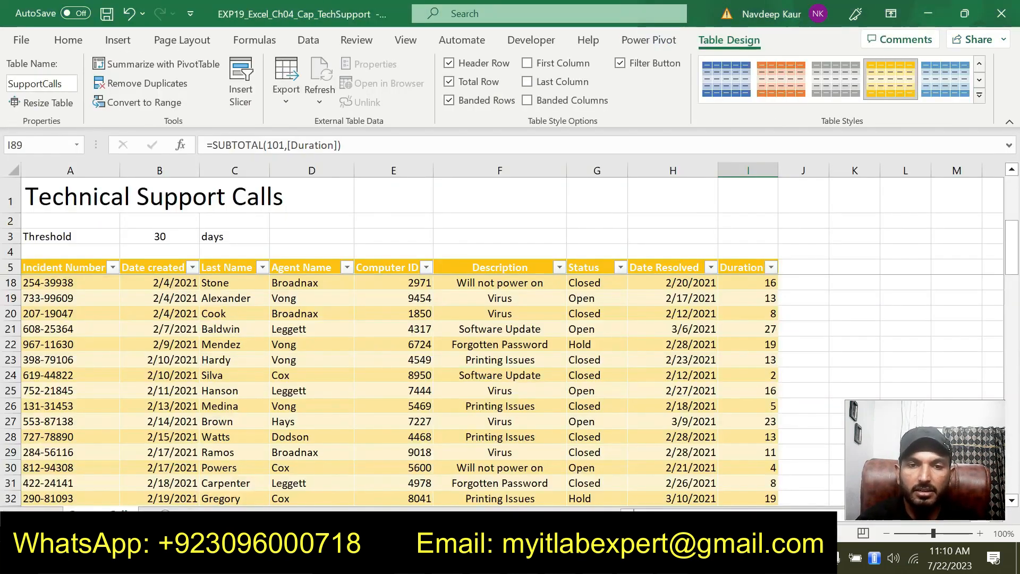
click(286, 374)
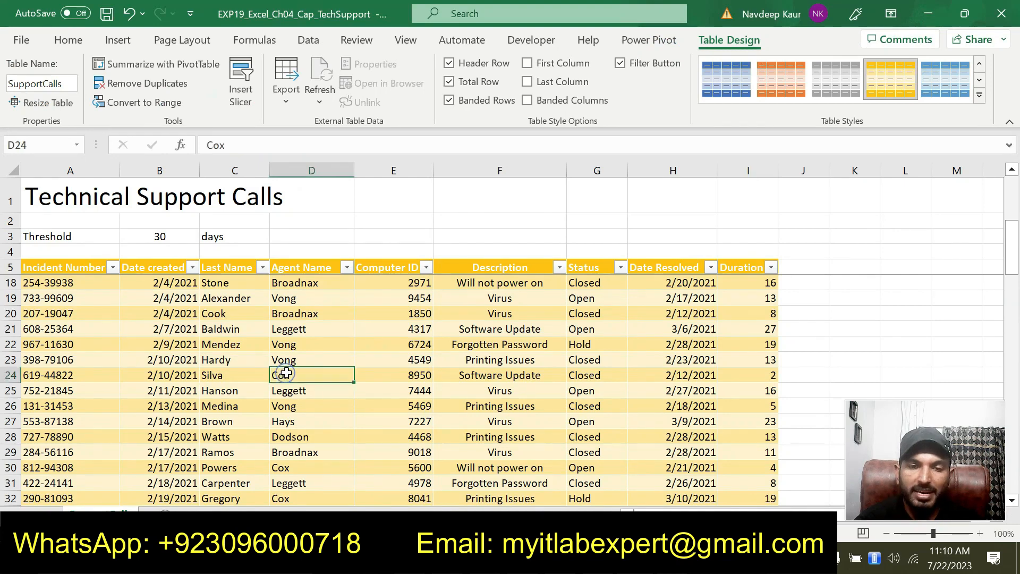
click(72, 46)
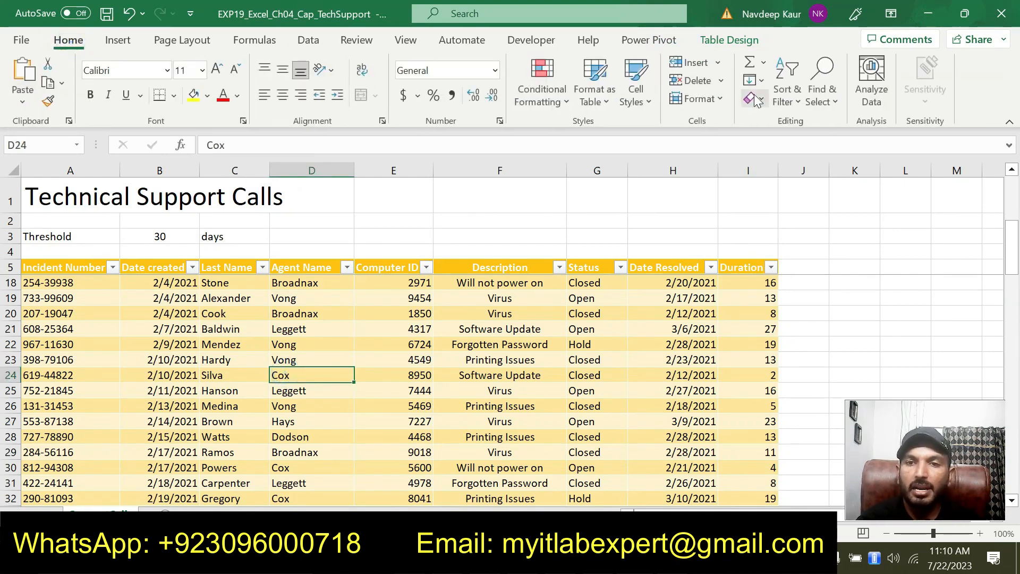
click(799, 100)
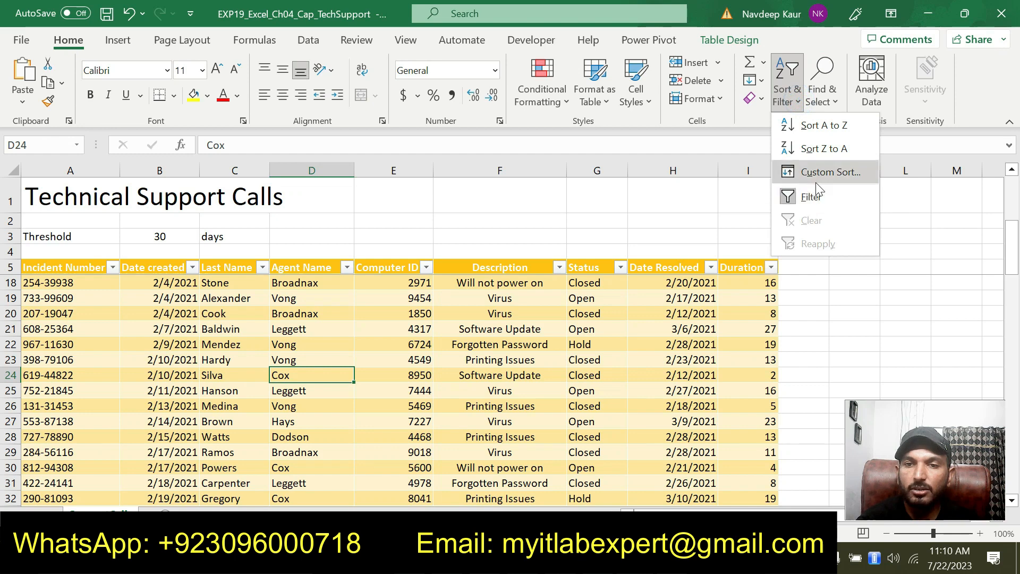
click(829, 171)
drag(361, 174, 435, 113)
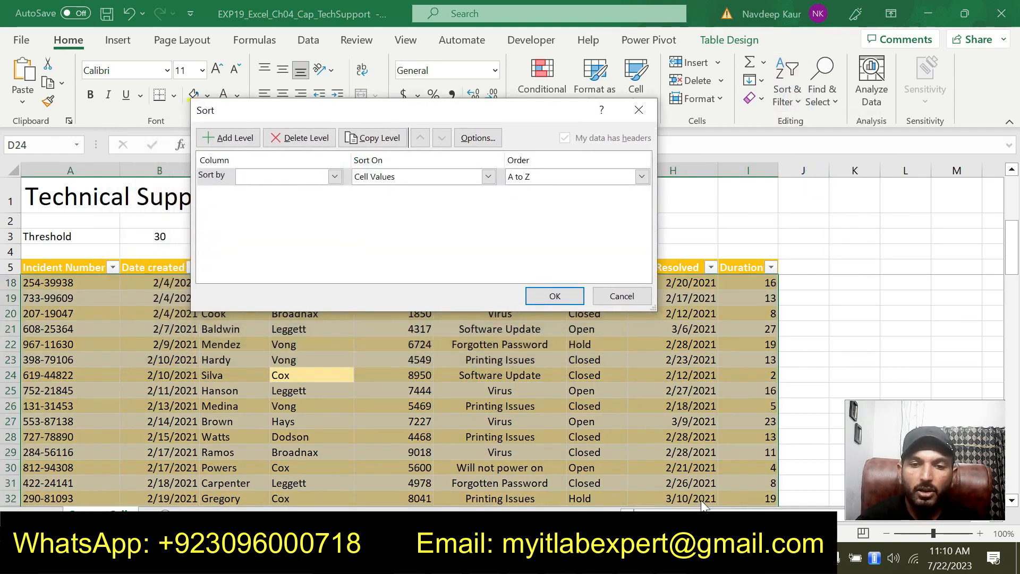
click(712, 557)
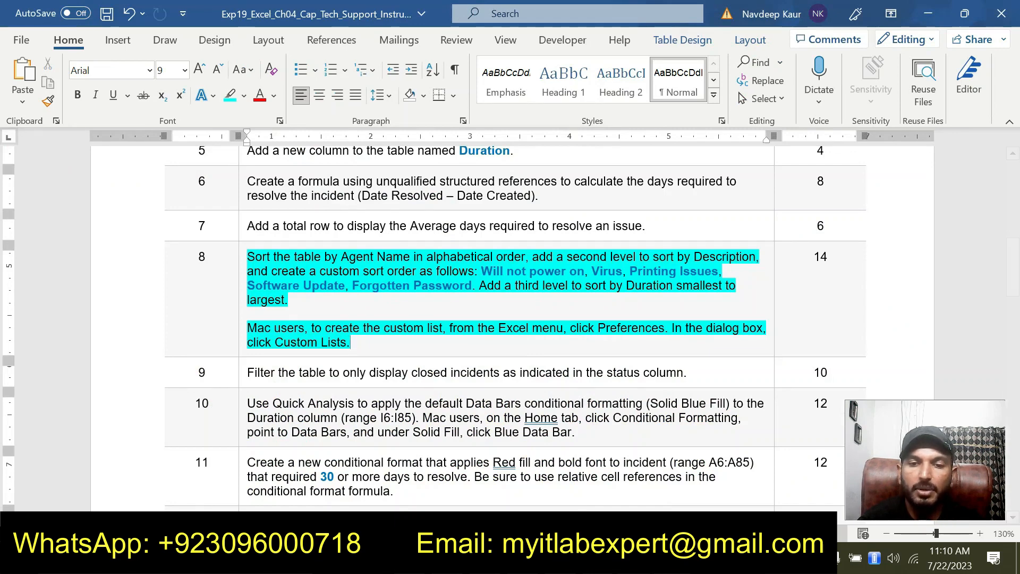
key(alt+Tab)
click(334, 177)
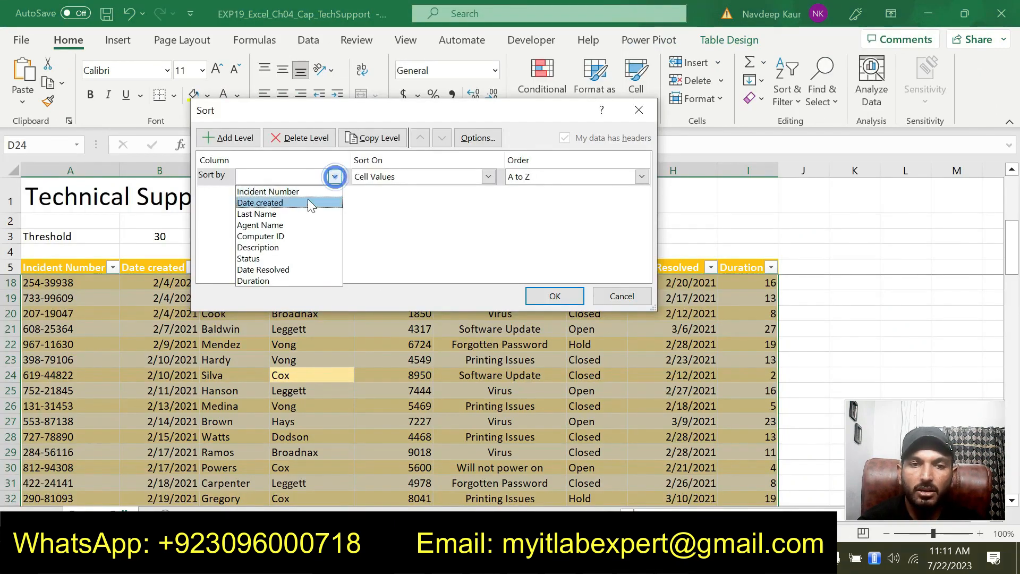
click(282, 224)
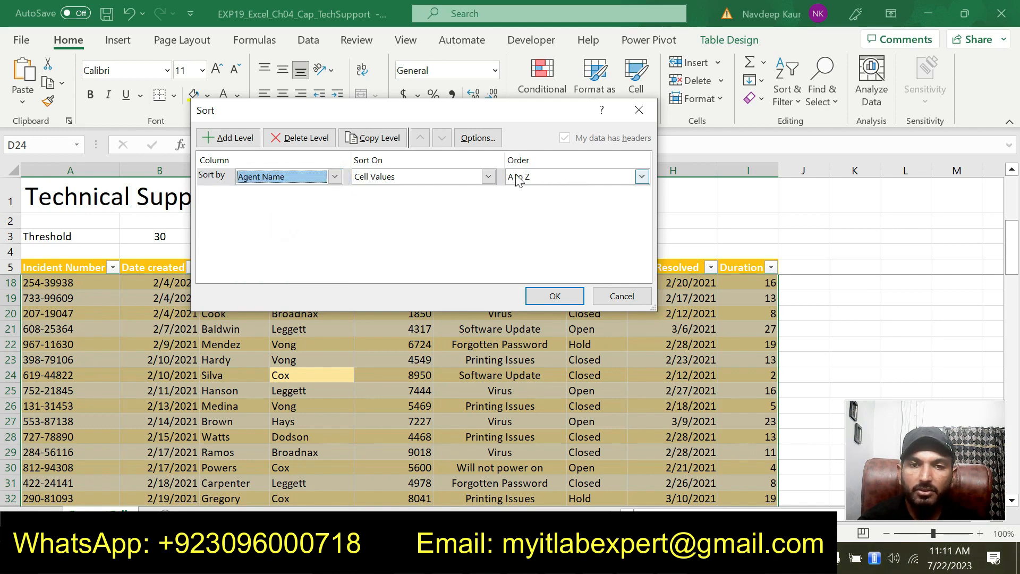
- Add a second sort level by Description on cell values, checking the Word instruction for the column
click(229, 139)
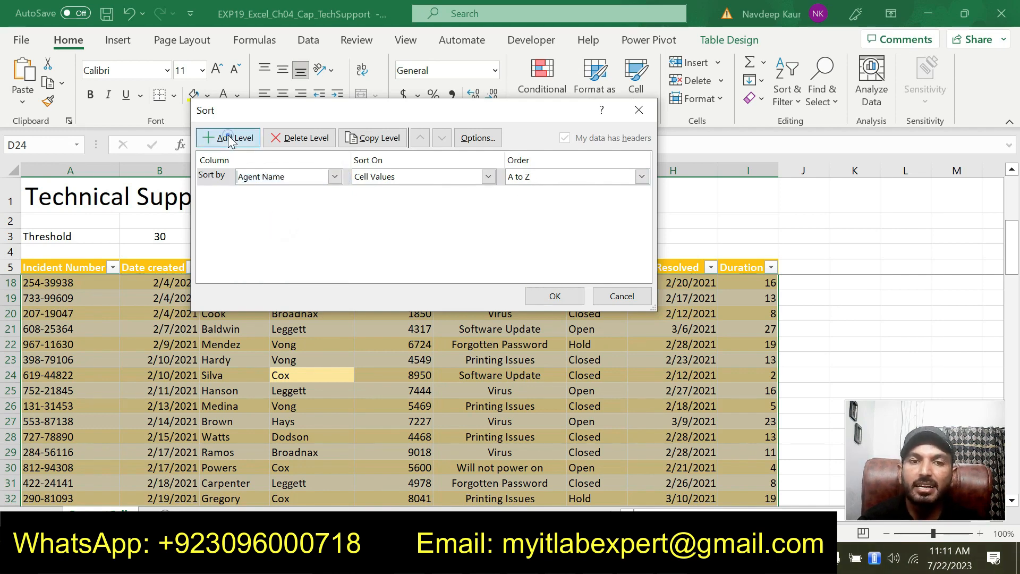
key(alt+Tab)
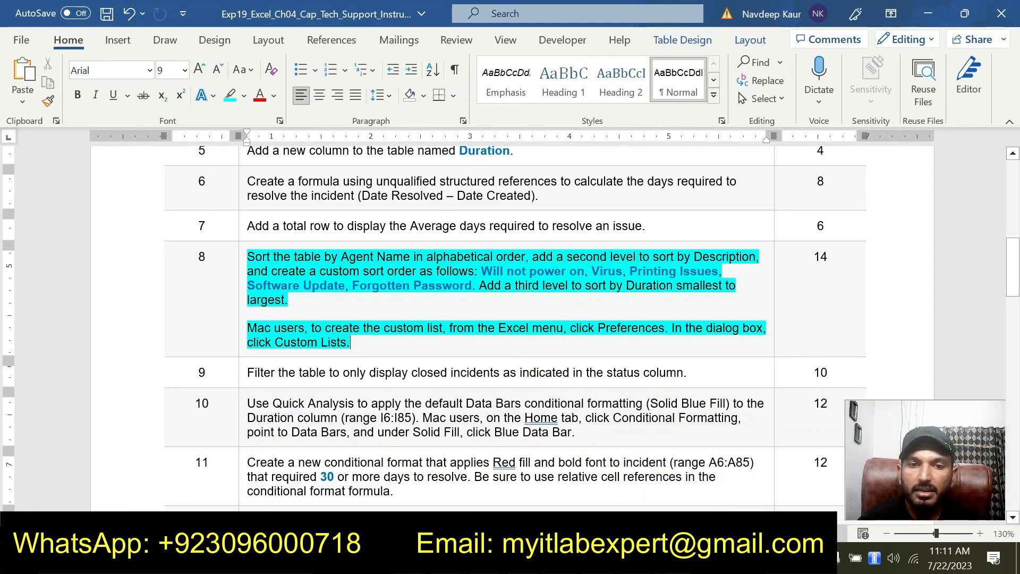
key(alt+Tab)
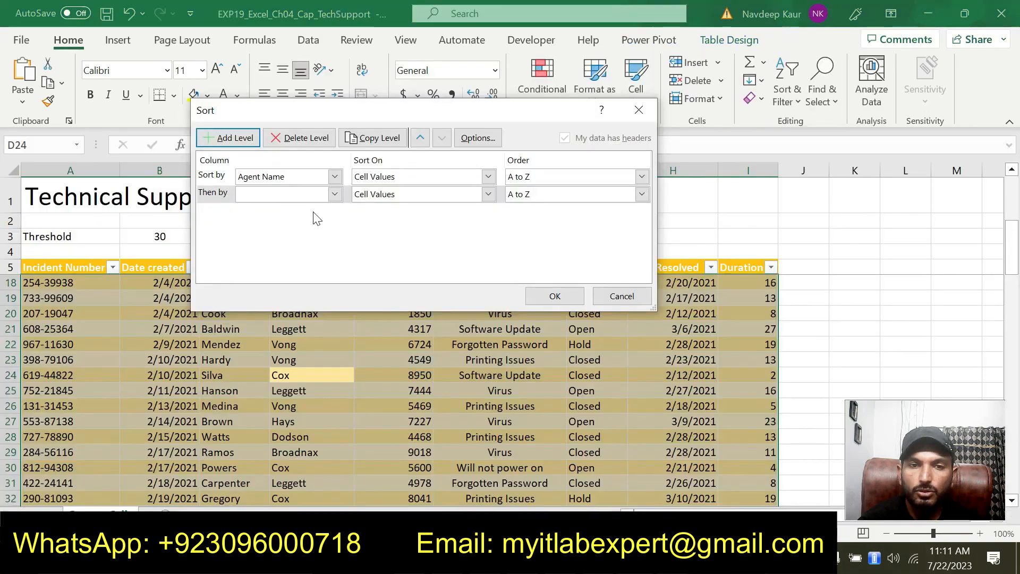
click(334, 195)
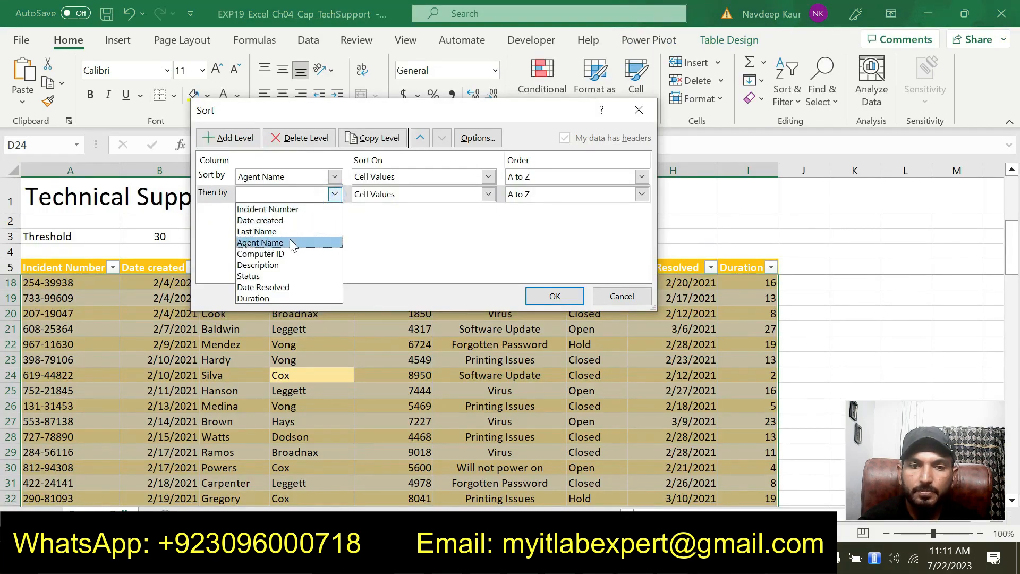
click(285, 264)
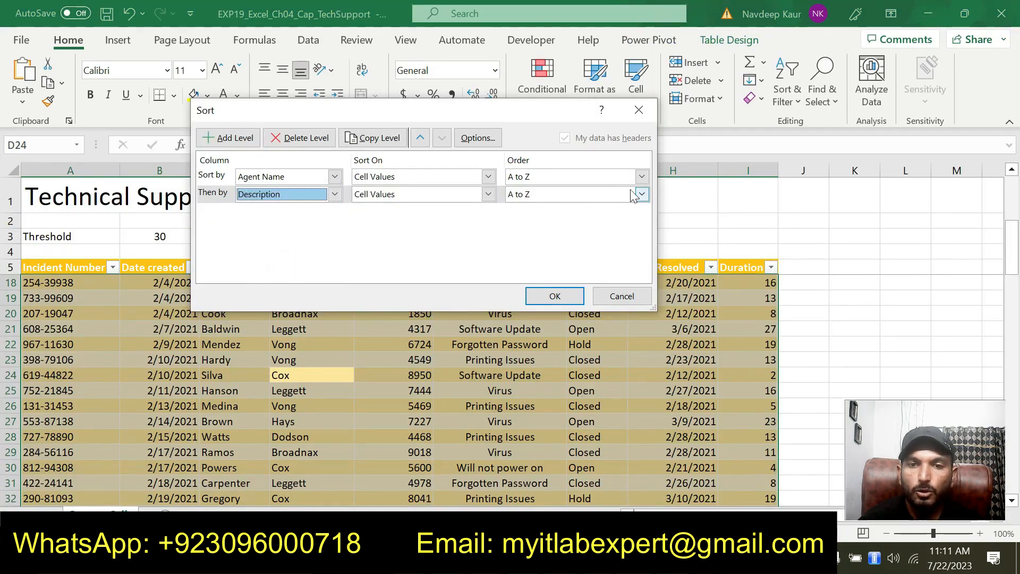
- Start a new custom list for the Description level's order with "Will not power on" as its first entry, checking the Word instruction
key(alt+Tab)
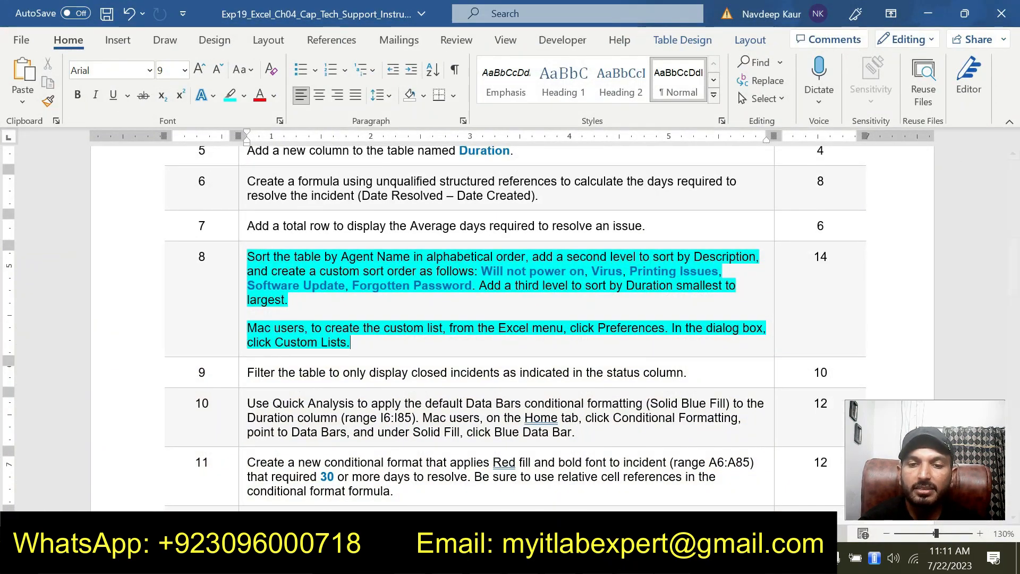
key(alt+Tab)
click(642, 194)
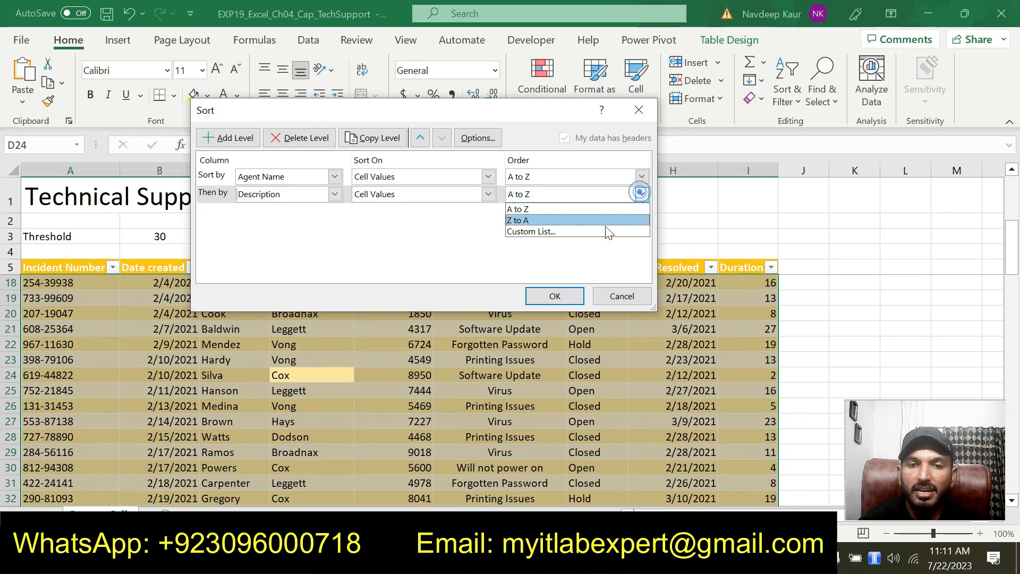
click(572, 234)
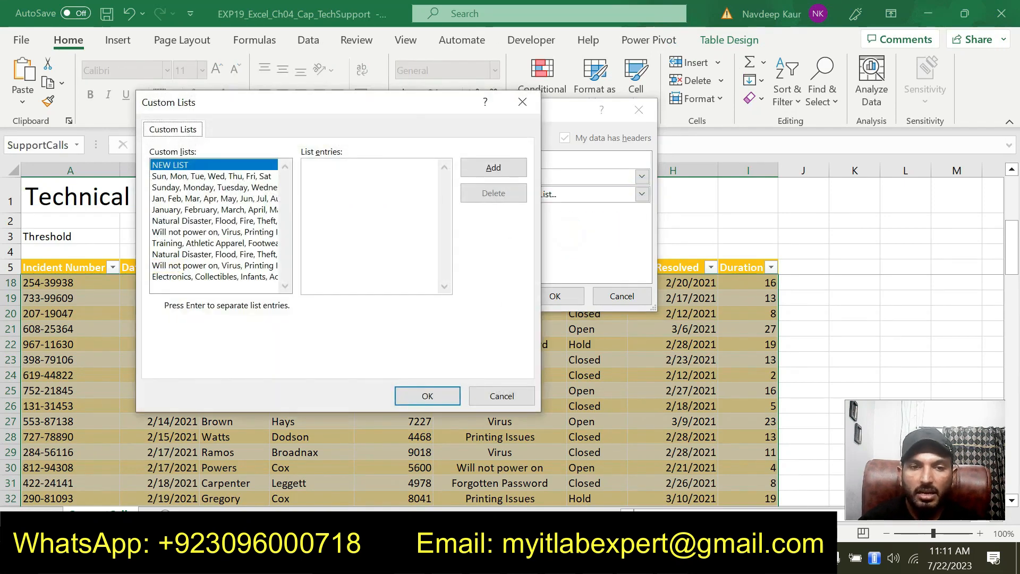
click(334, 187)
key(alt+Tab)
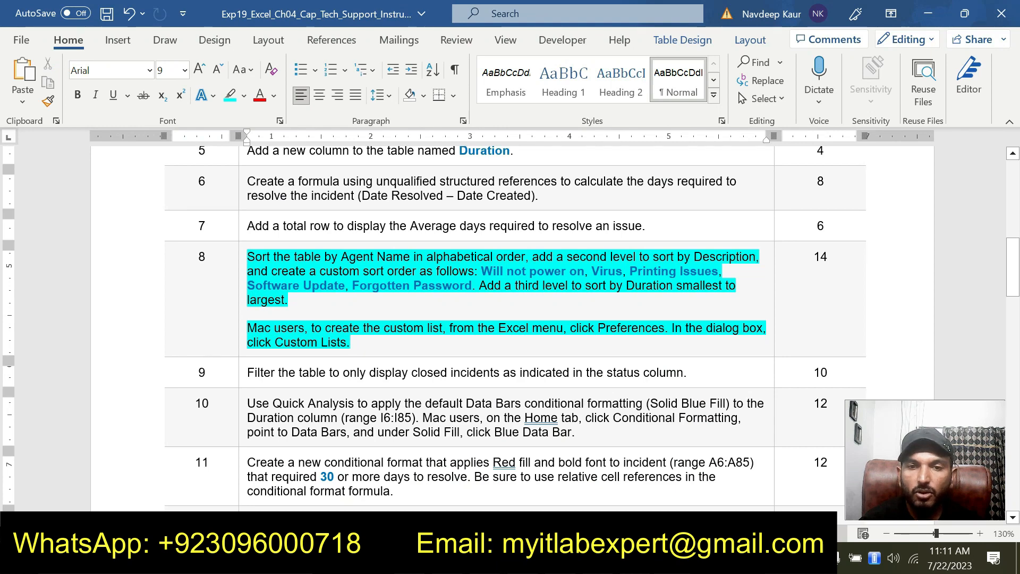
key(alt+Tab)
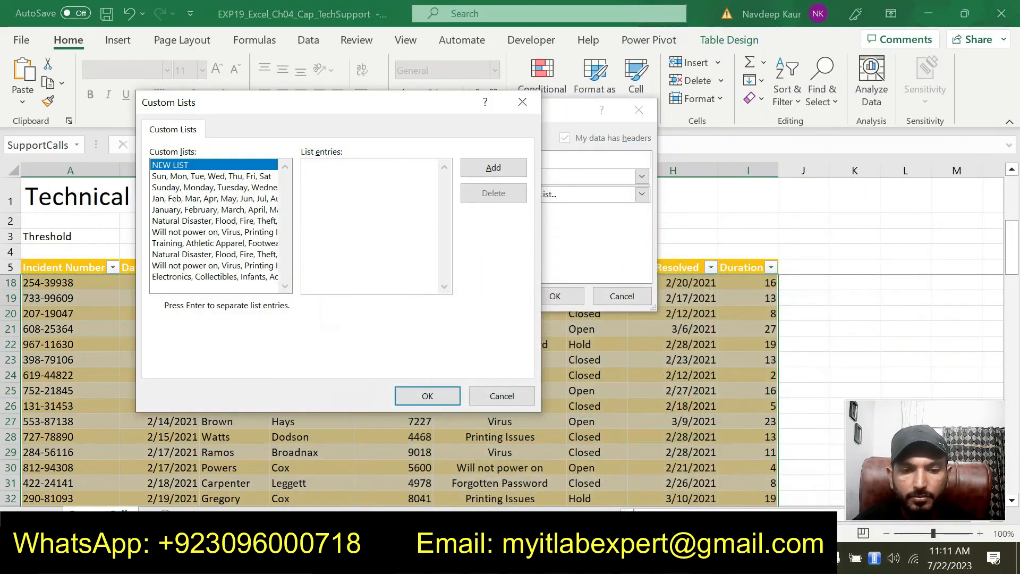
text(Will n)
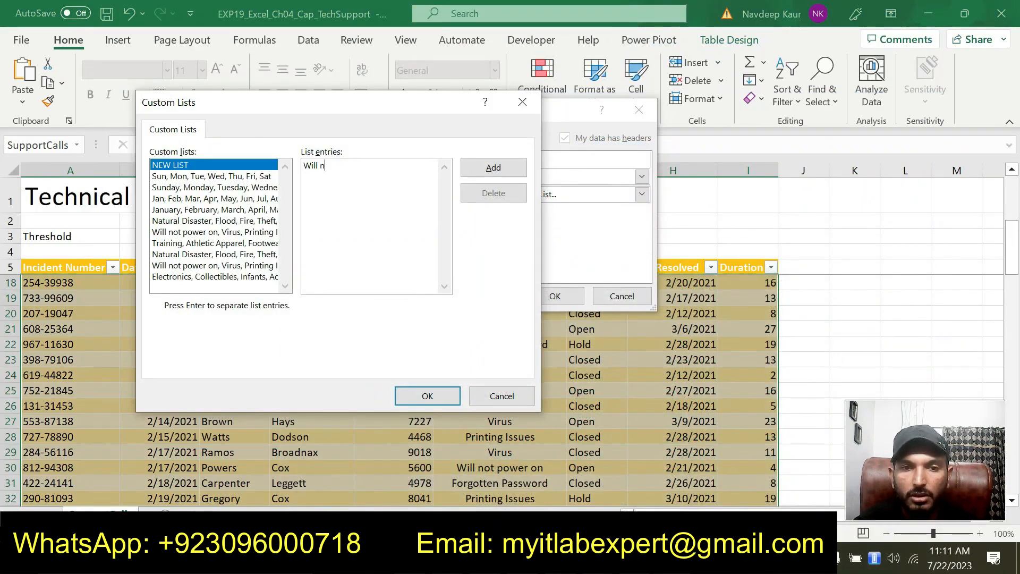
text(ot power)
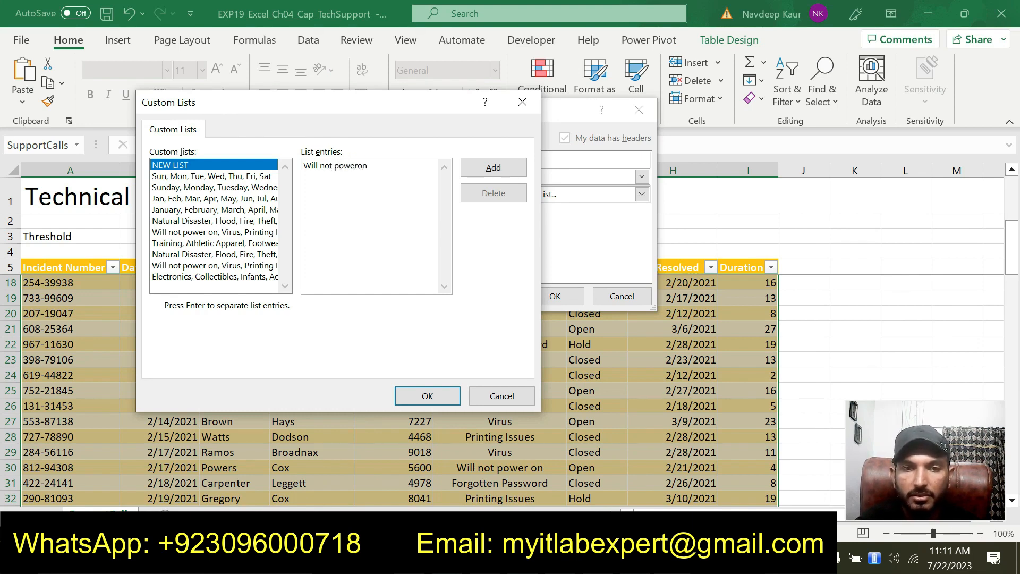
text( on)
- Switch to Word and clear the turquoise highlight from the custom sort order values, Will not power on through Forgotten Password, in step 8
key(alt+Tab)
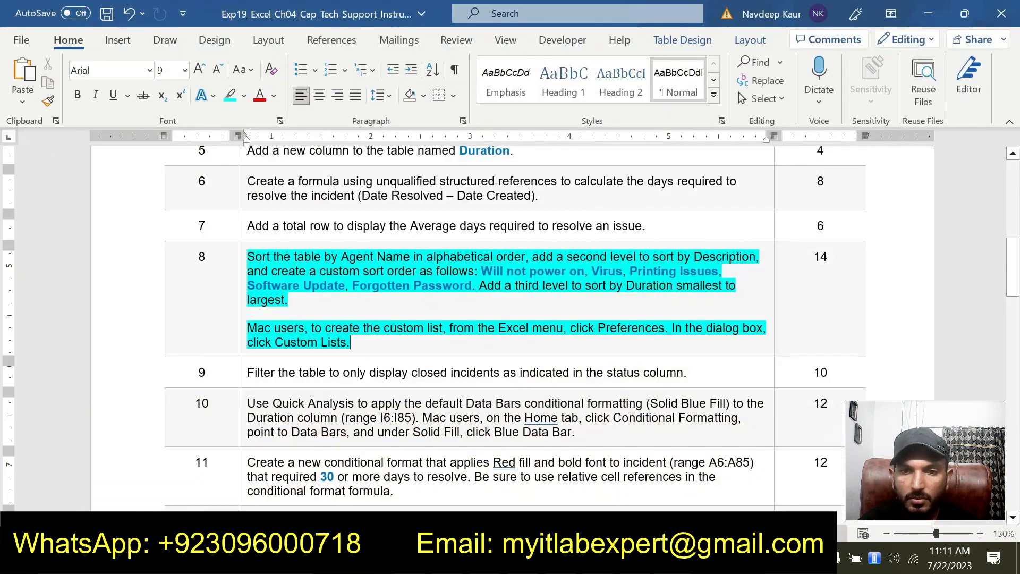
click(981, 533)
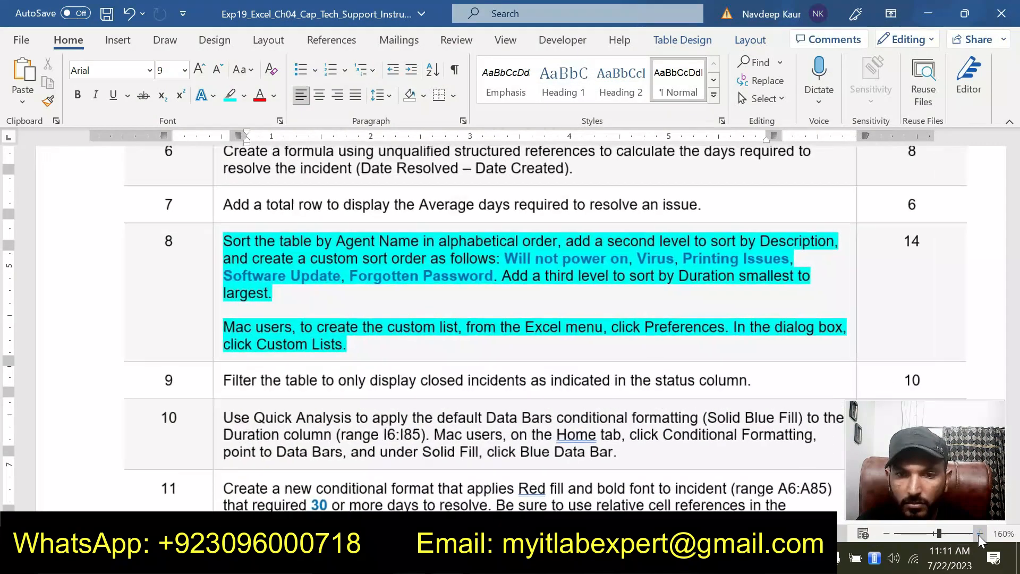
click(981, 533)
click(981, 533)
drag(606, 517, 625, 517)
drag(491, 256, 480, 274)
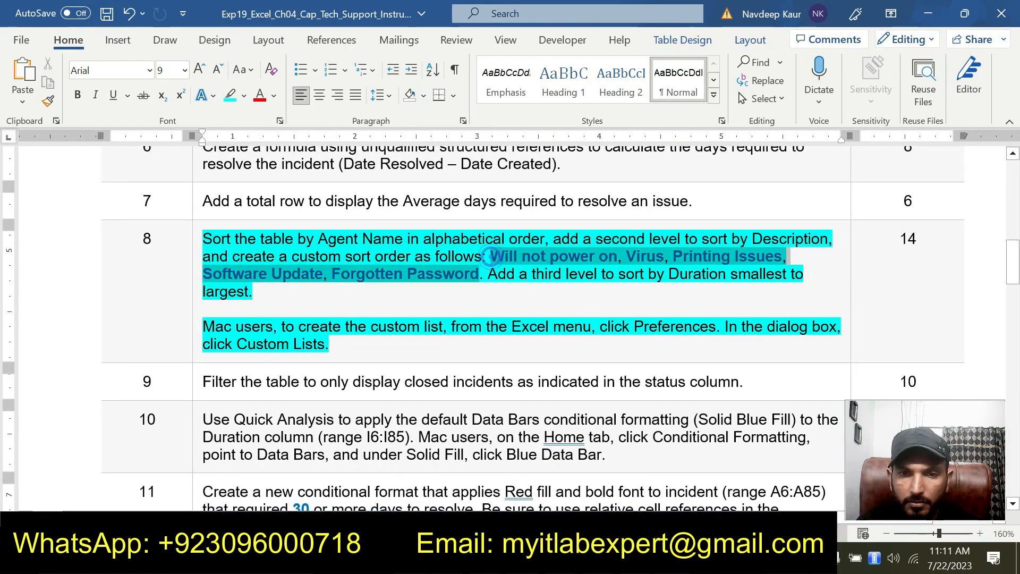
click(541, 250)
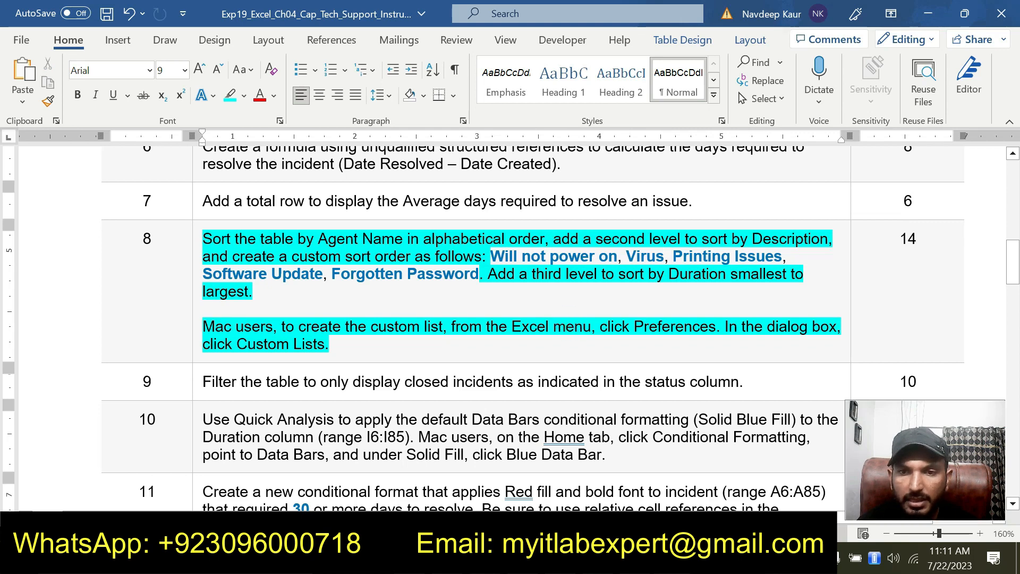
- Switch to Excel and add Virus and Printing Issues to the new custom list, separated by commas, checking the order in Word
key(alt+Tab)
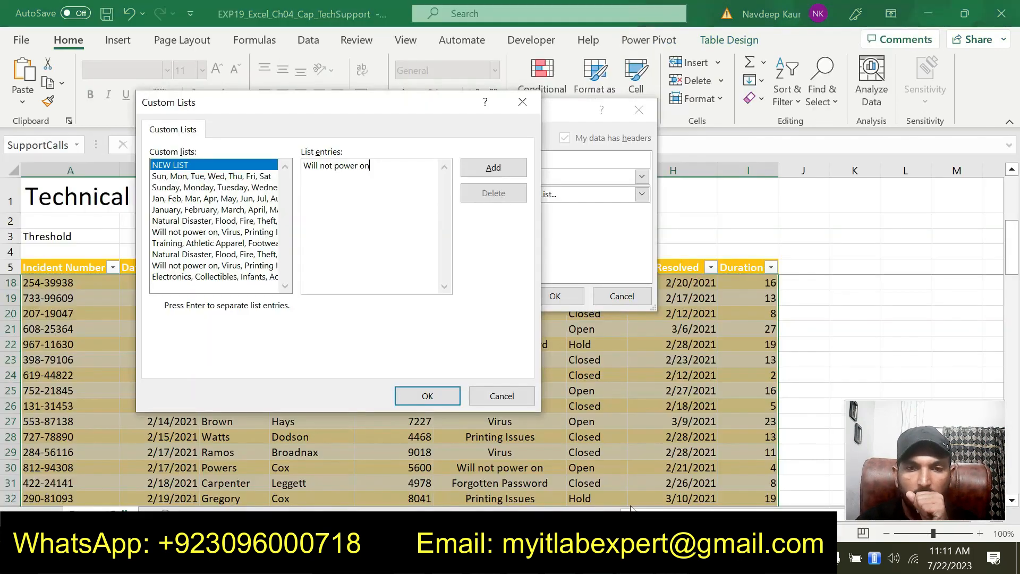
text(,)
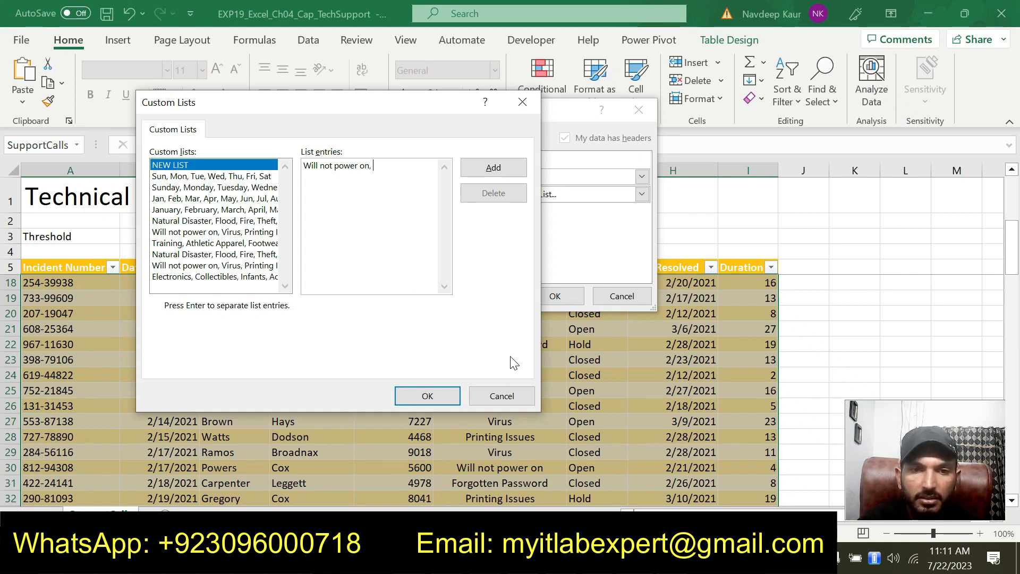
text( Virus)
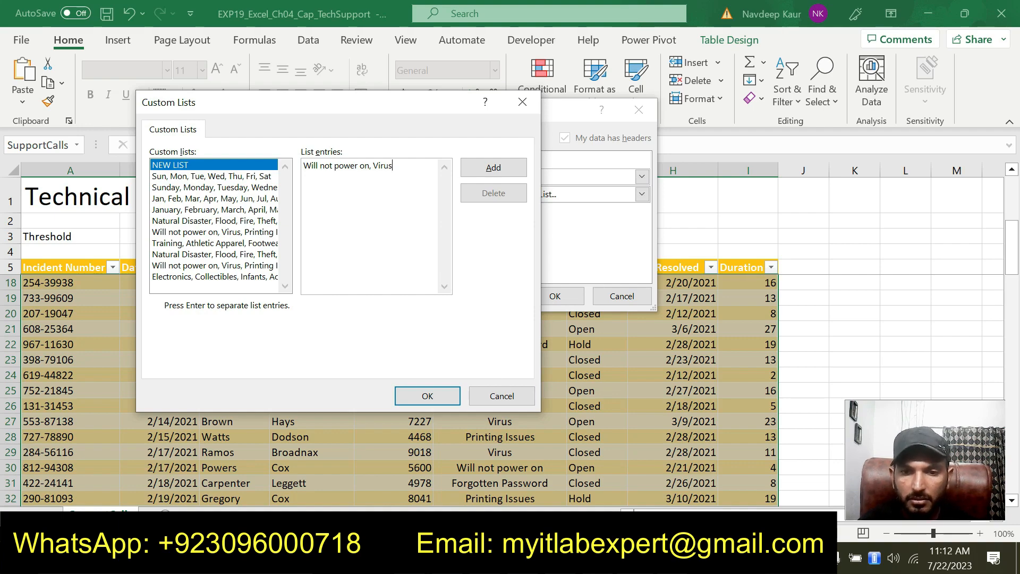
key(alt+Tab)
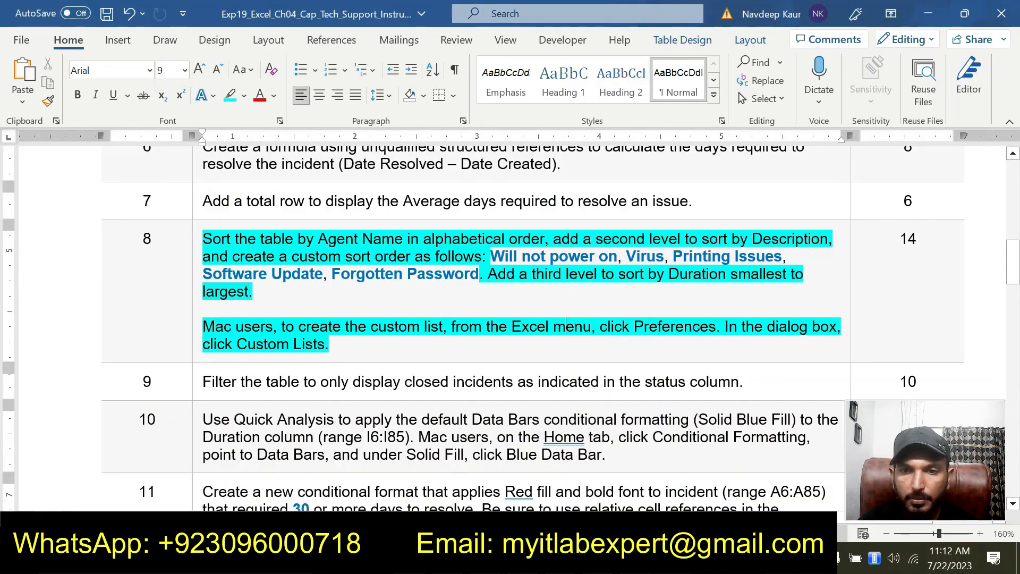
key(alt+Tab)
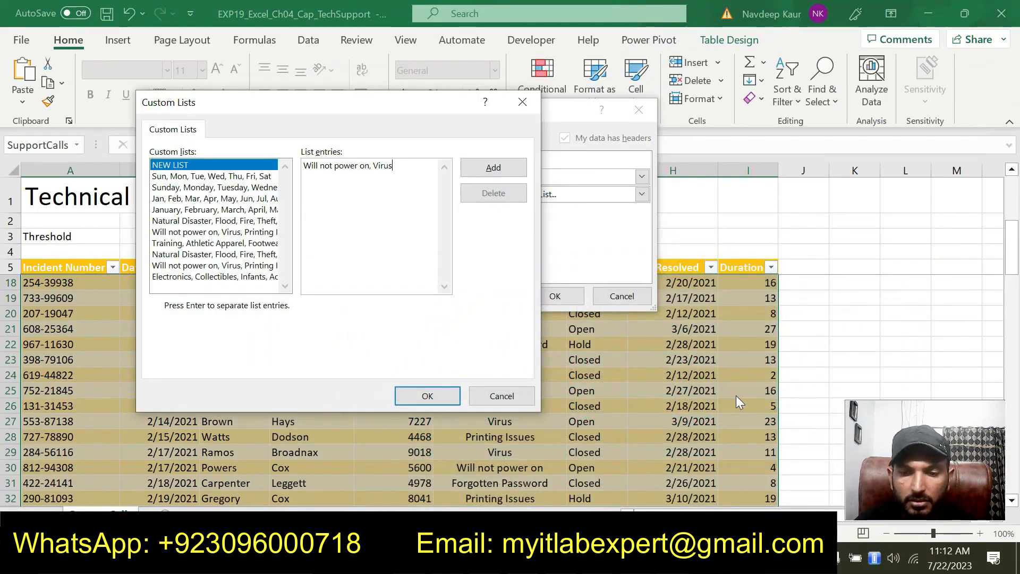
text(s)
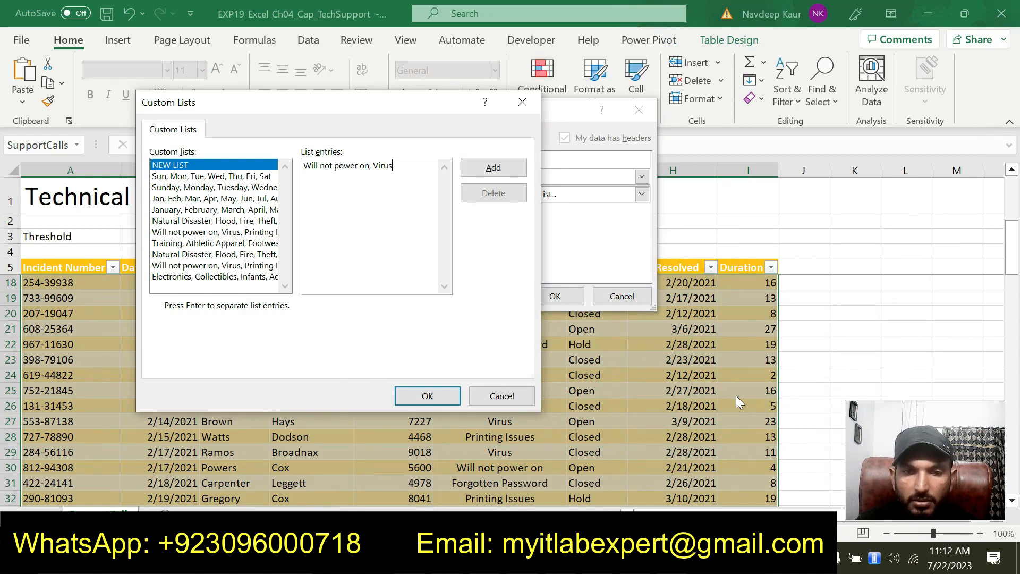
text(, Prin)
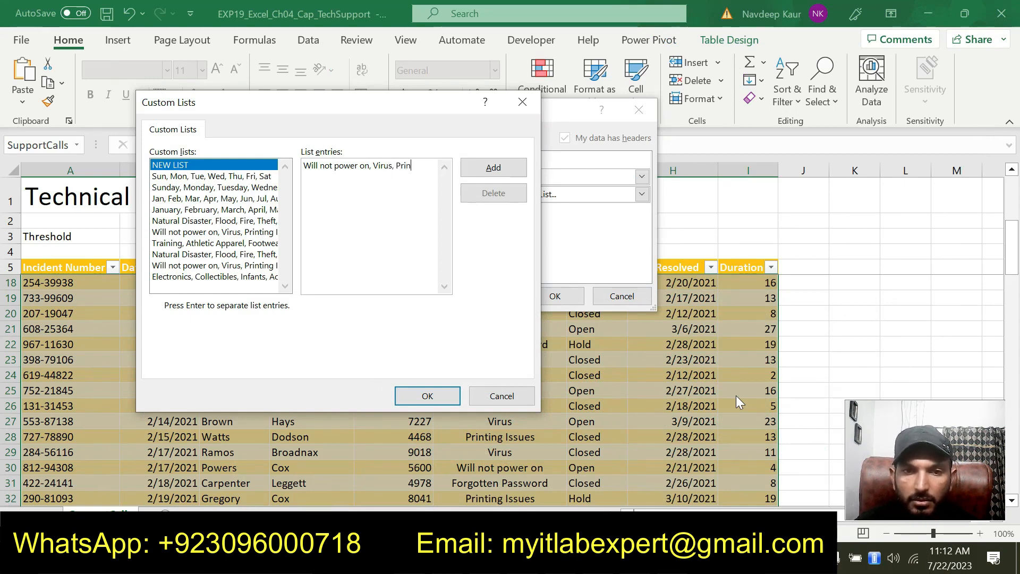
text(ting Issues,)
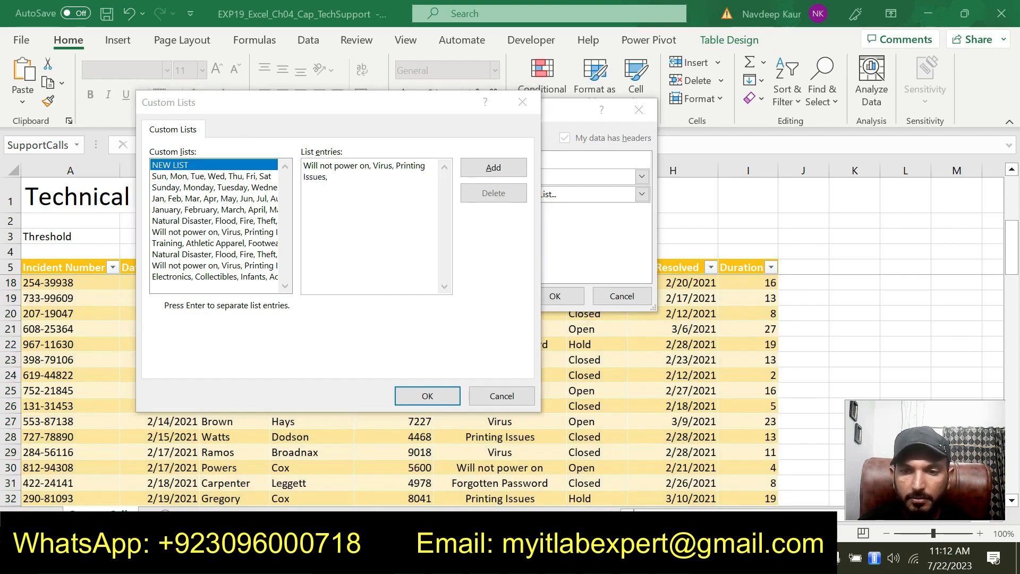
- Add Software Update as the fourth entry of the custom list, checking the Word instruction and correcting the capitalization
key(alt+Tab)
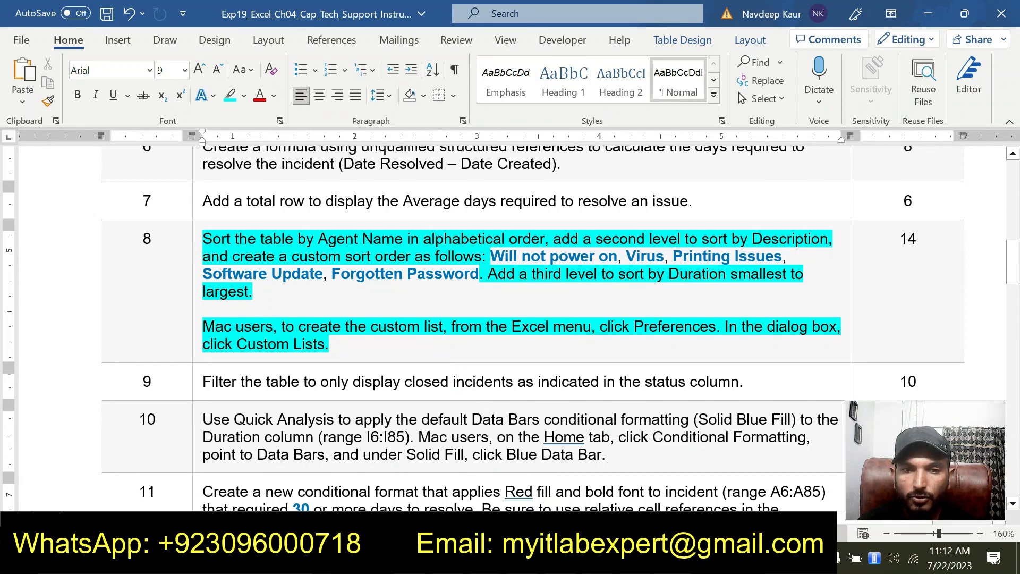
key(alt+Tab)
text(,)
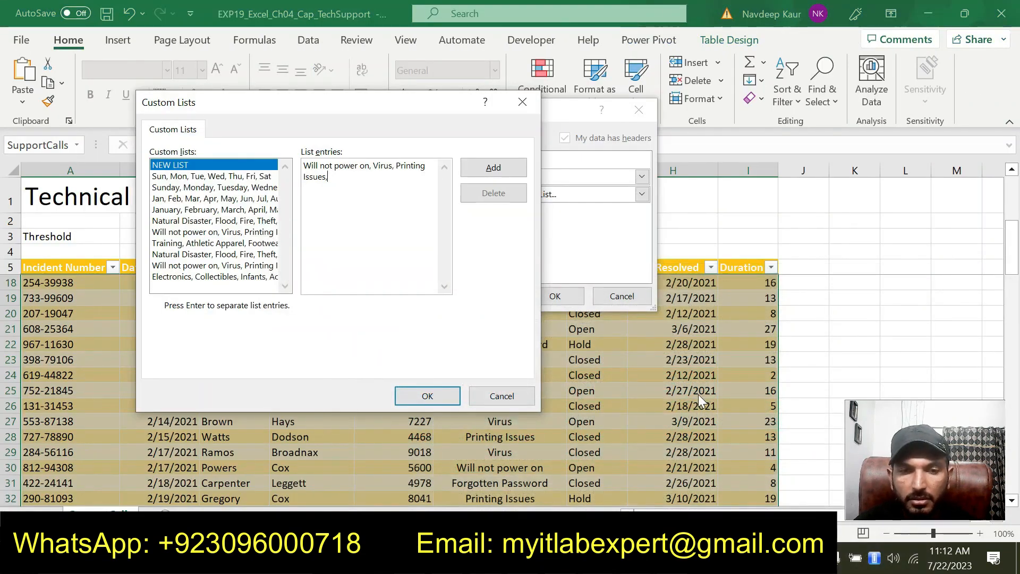
text( SOFTWARE)
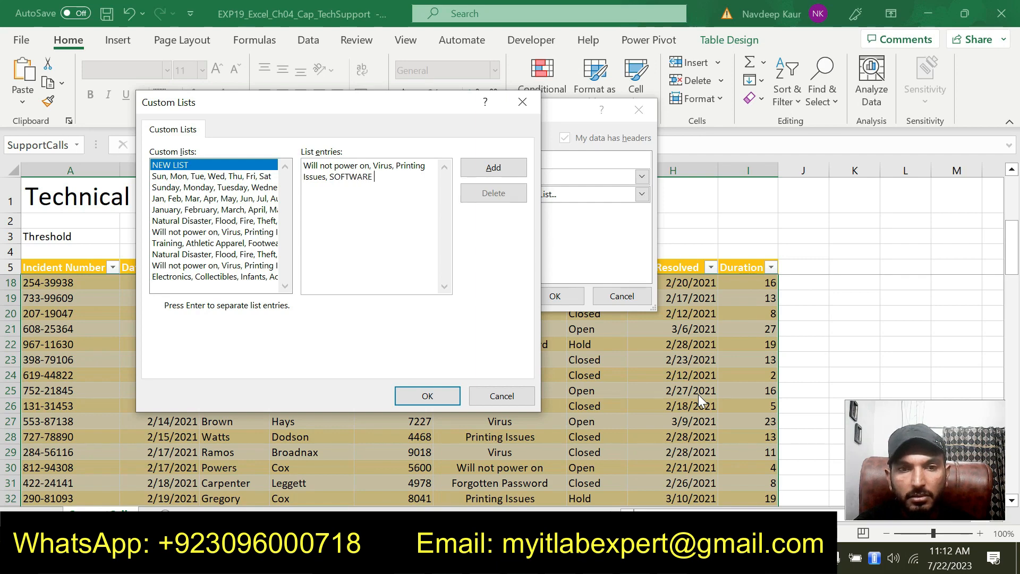
key(BackSpace)
key(BackSpace)
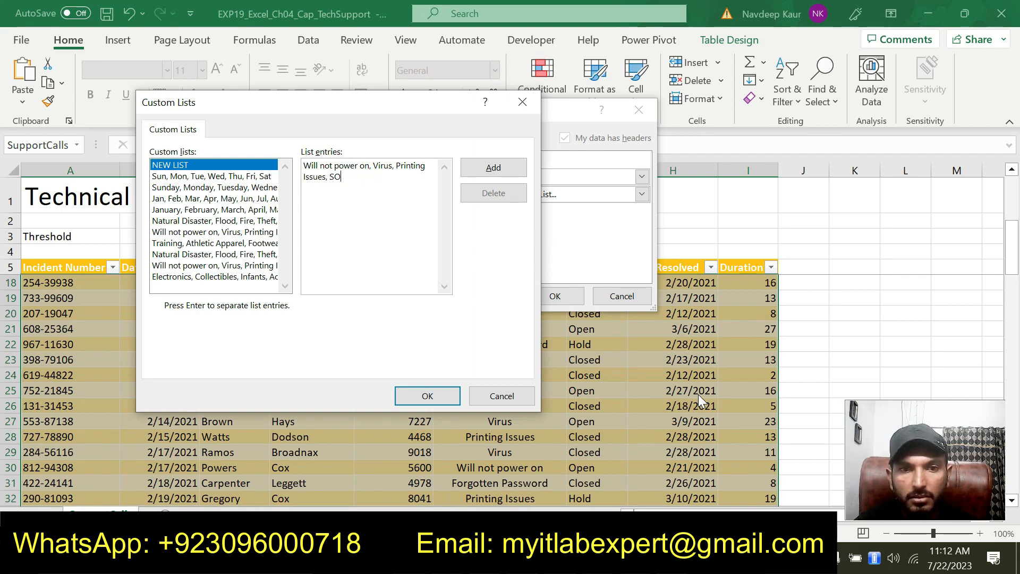
text(f)
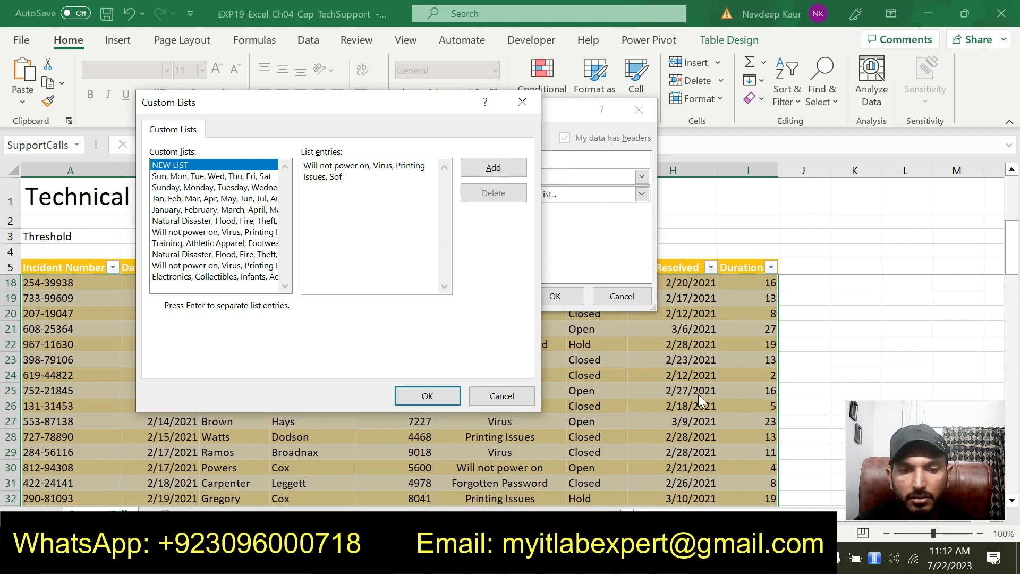
text(tware )
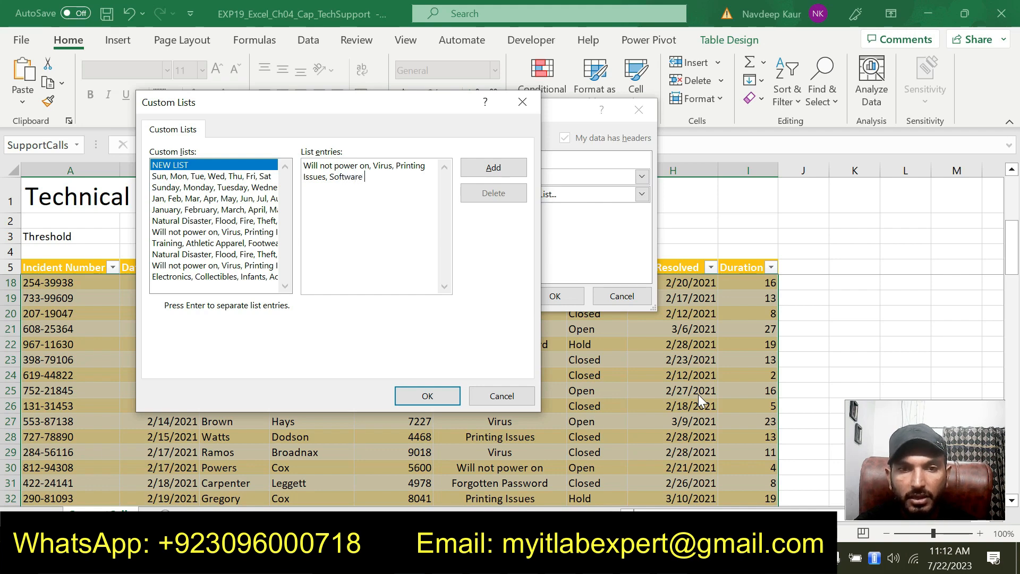
text(Update)
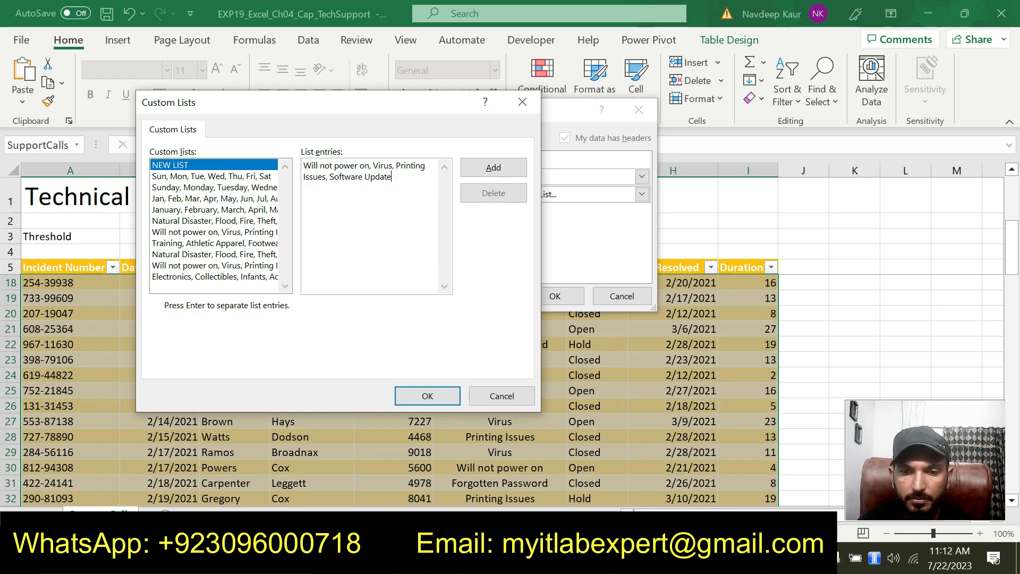
- Enter "Forgottong Password" as the fifth entry of the custom list and compare the list with the Word instruction
key(alt+Tab)
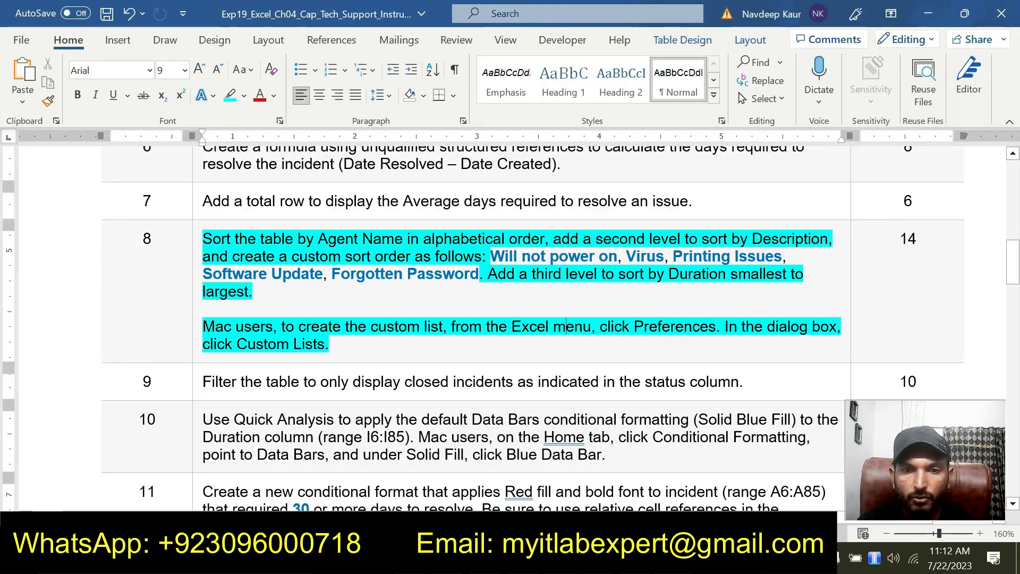
key(alt+Tab)
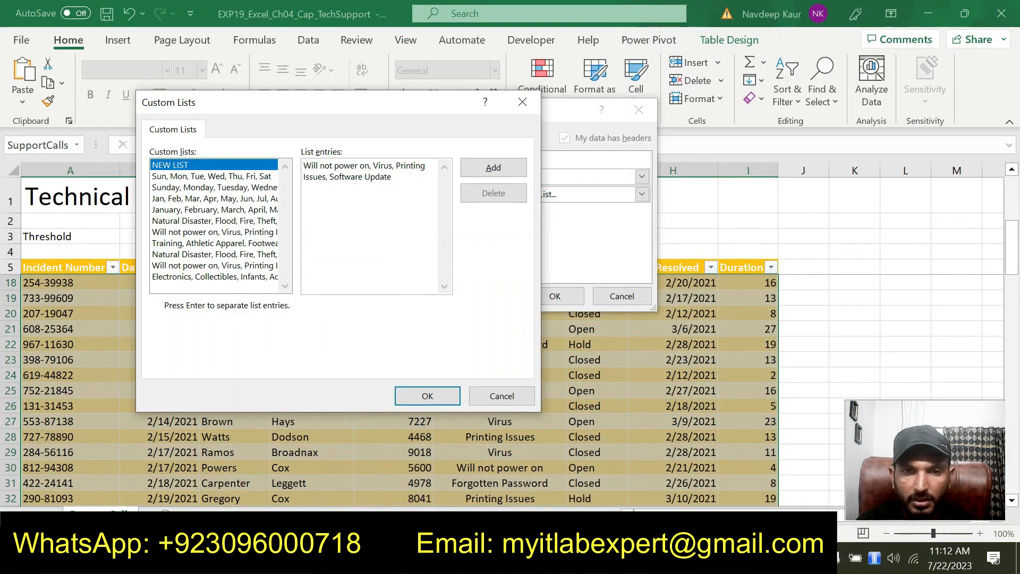
text(Forgeete)
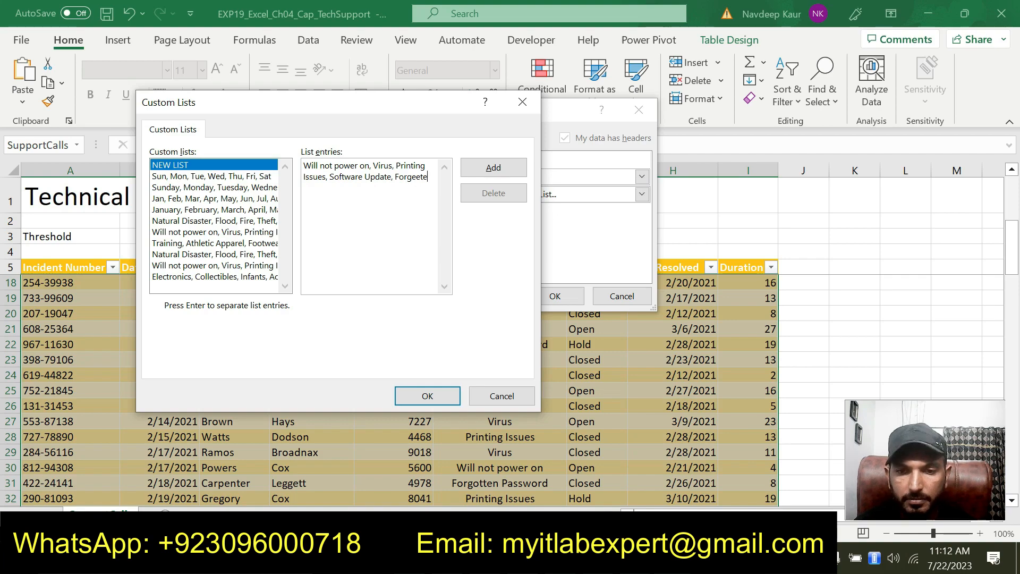
key(alt+Tab)
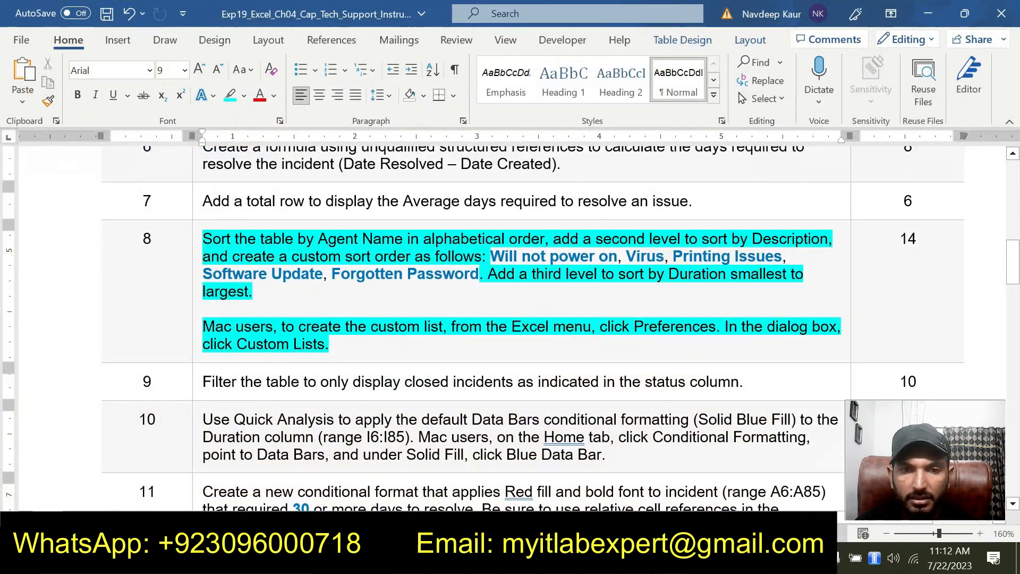
key(alt+Tab)
key(BackSpace)
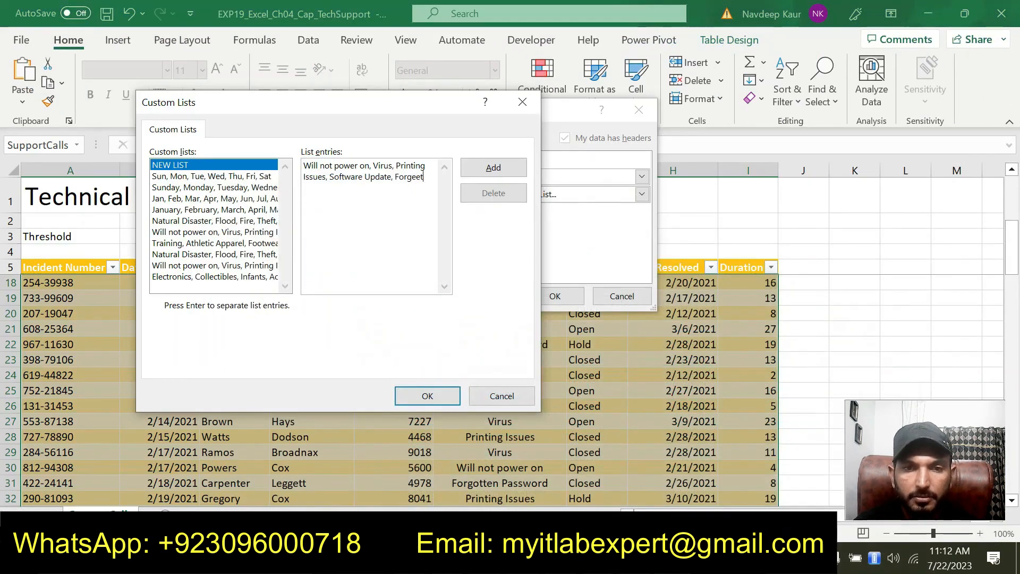
key(BackSpace)
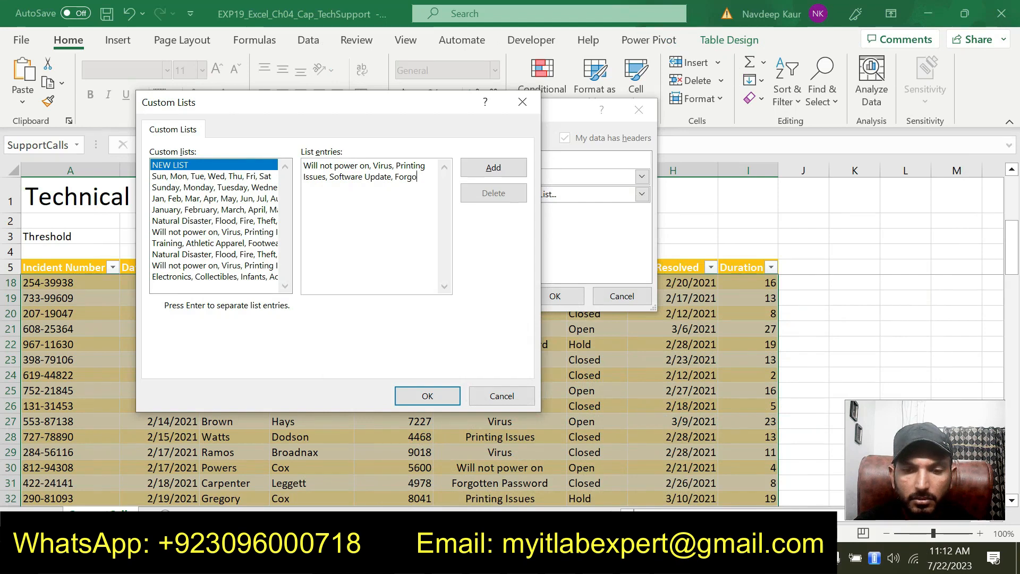
text(ottong Password)
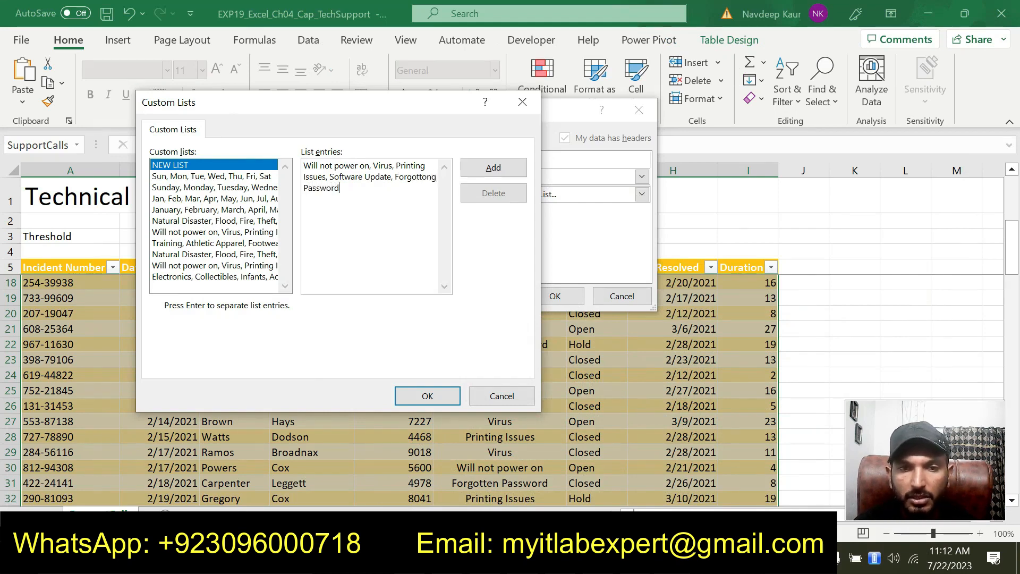
key(alt+Tab)
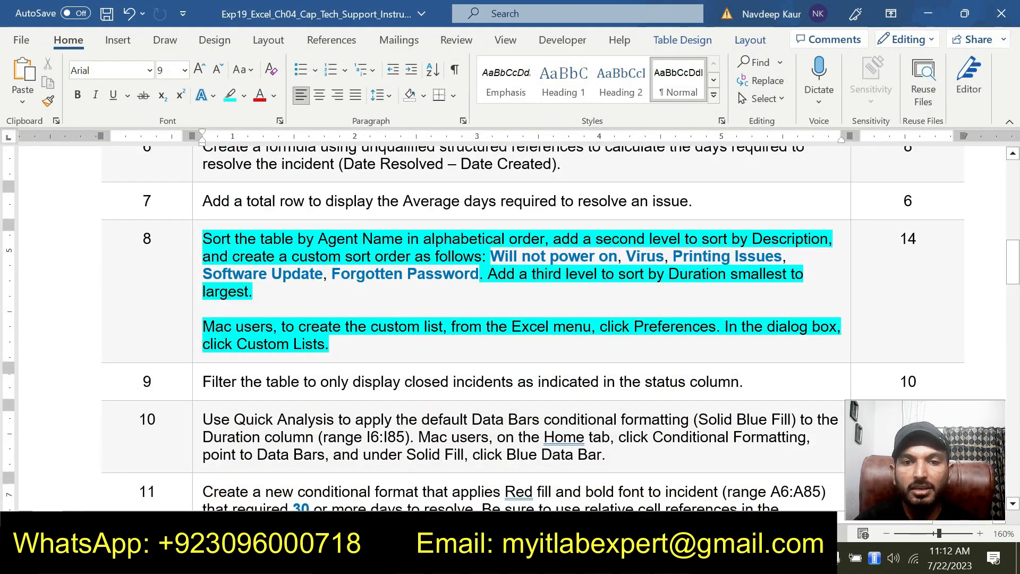
key(alt+Tab)
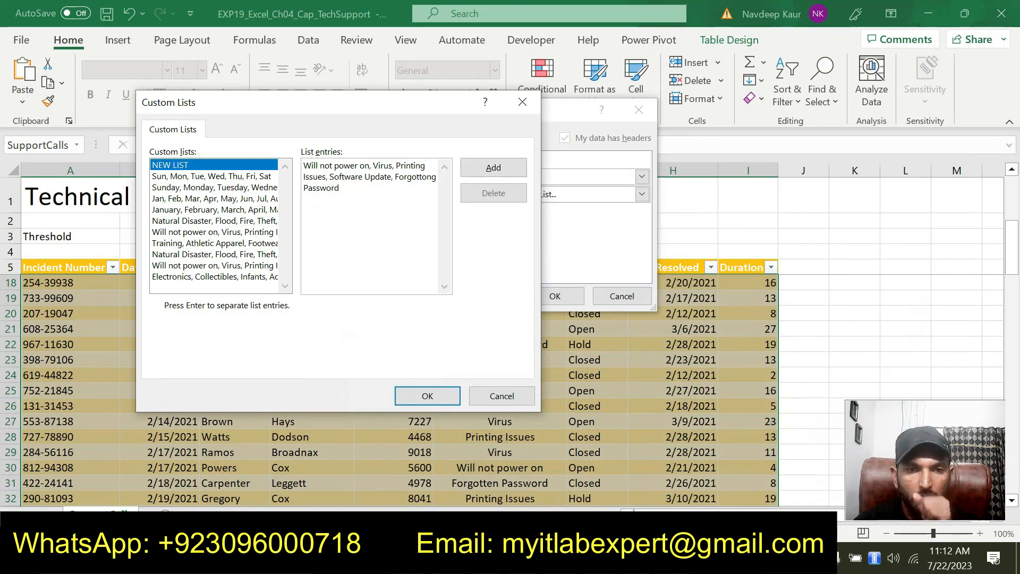
- Correct the spelling of the custom list's fifth entry to Forgotten Password, checking it against step 8 in Word
key(alt+Tab)
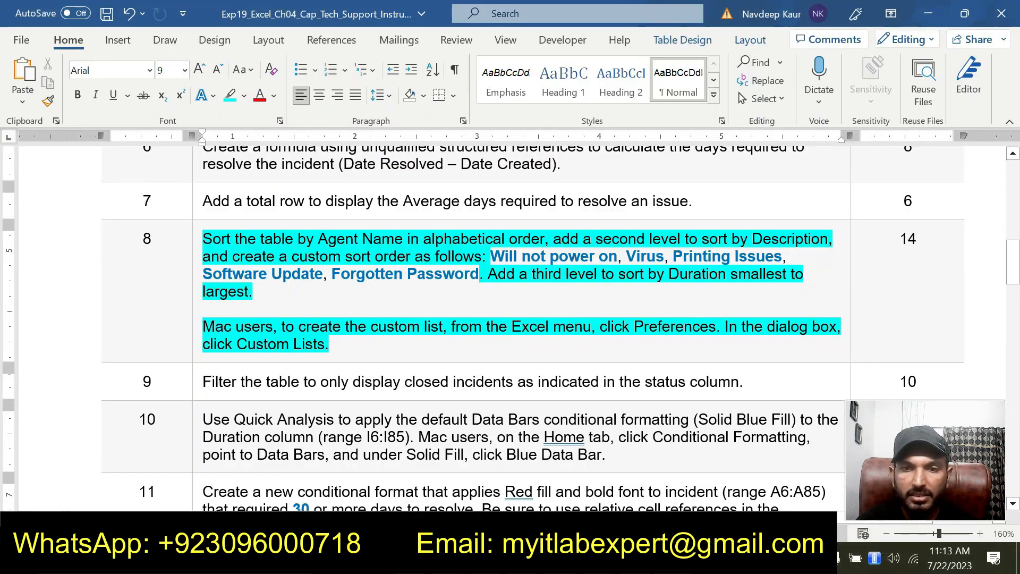
key(alt+Tab)
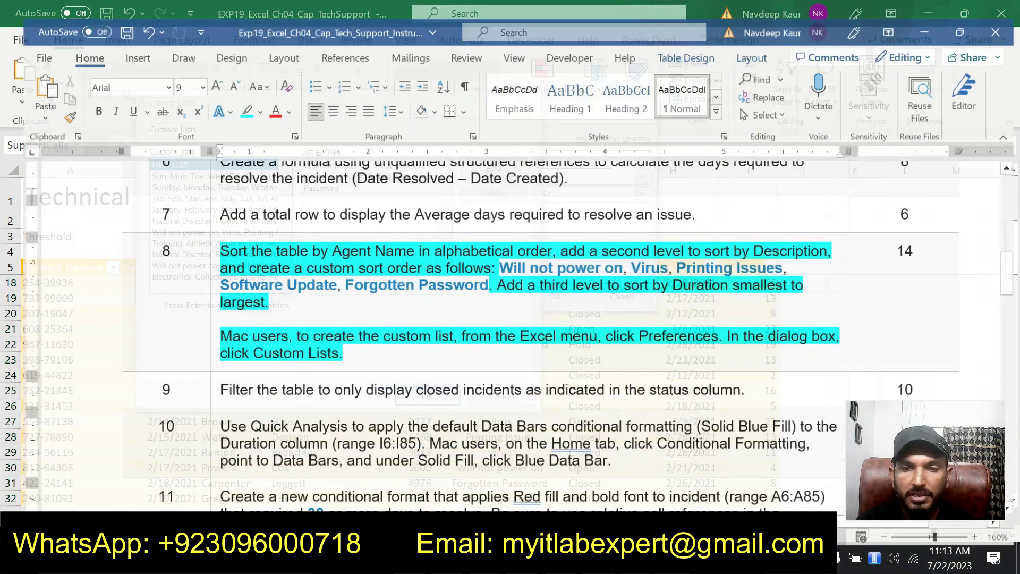
key(alt+Tab)
key(alt+Tab)
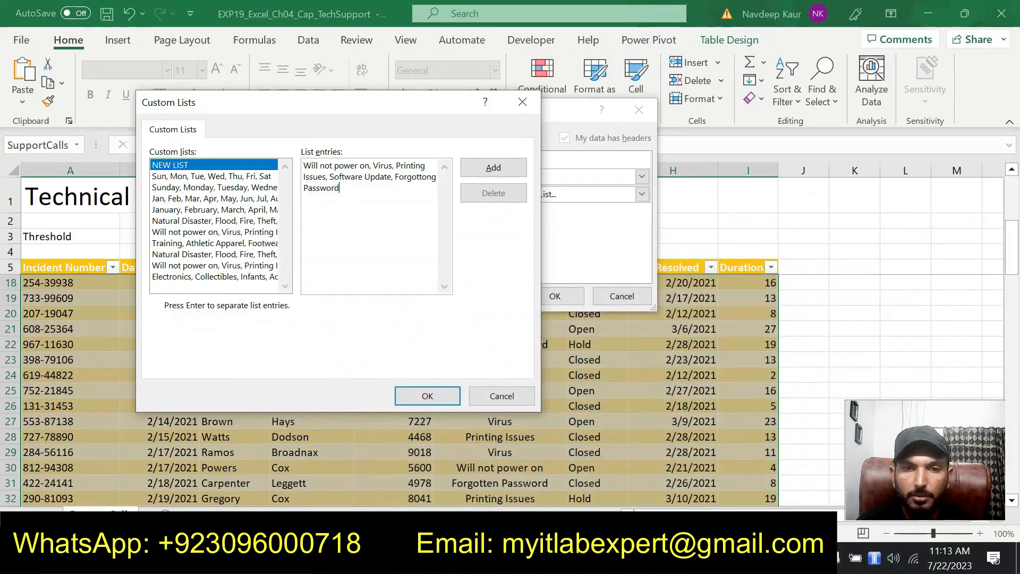
key(alt+Tab)
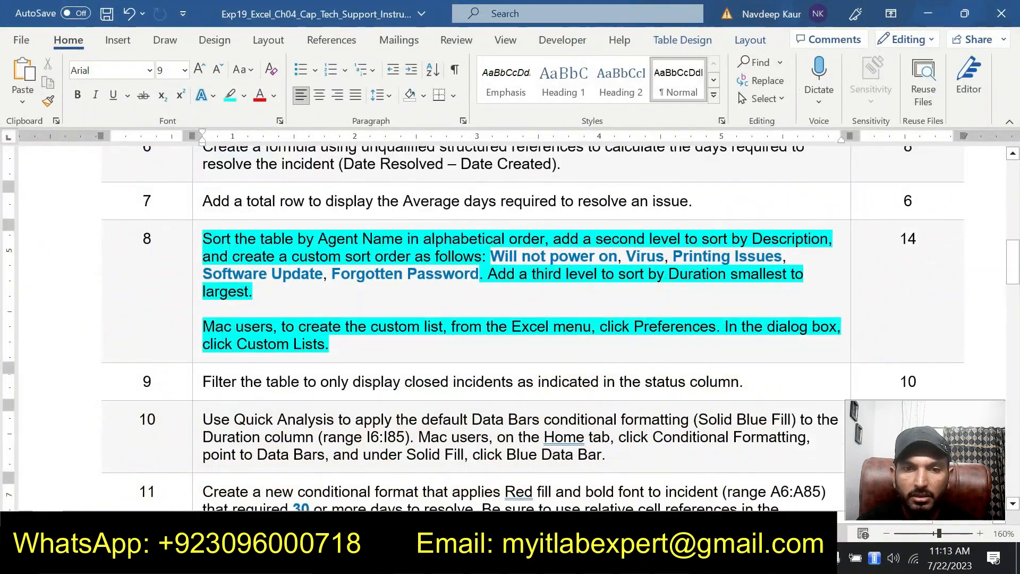
key(alt+Tab)
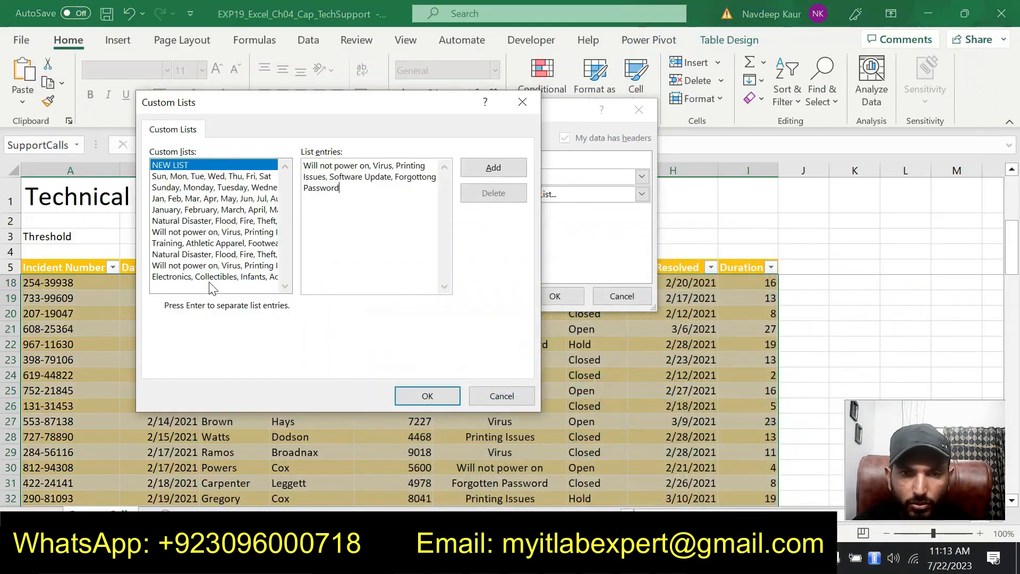
key(Left)
key(Left)
key(Left)
key(Left)
key(Left)
key(Left)
key(Left)
key(Left)
key(Left)
key(BackSpace)
key(BackSpace)
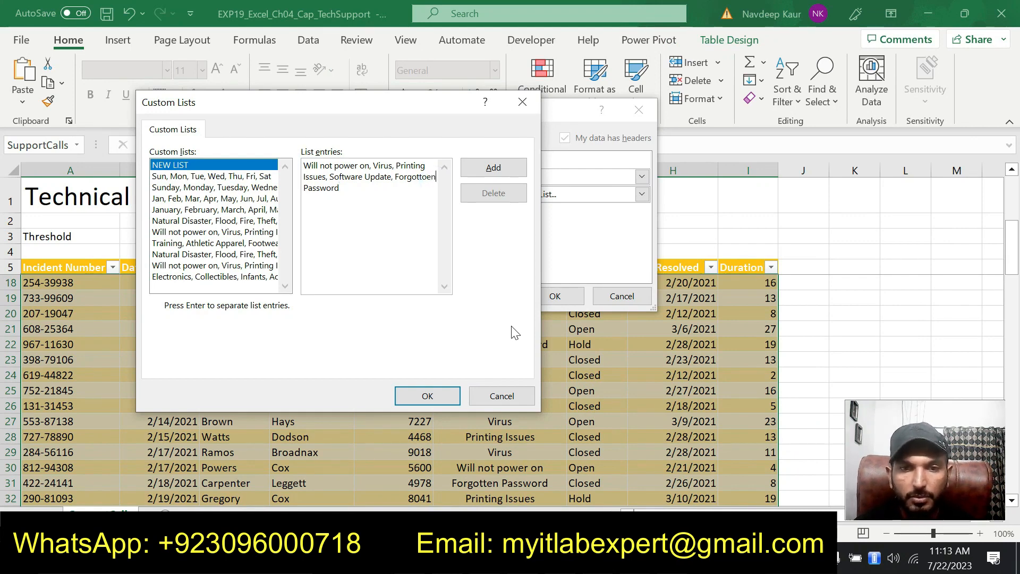
click(424, 177)
key(BackSpace)
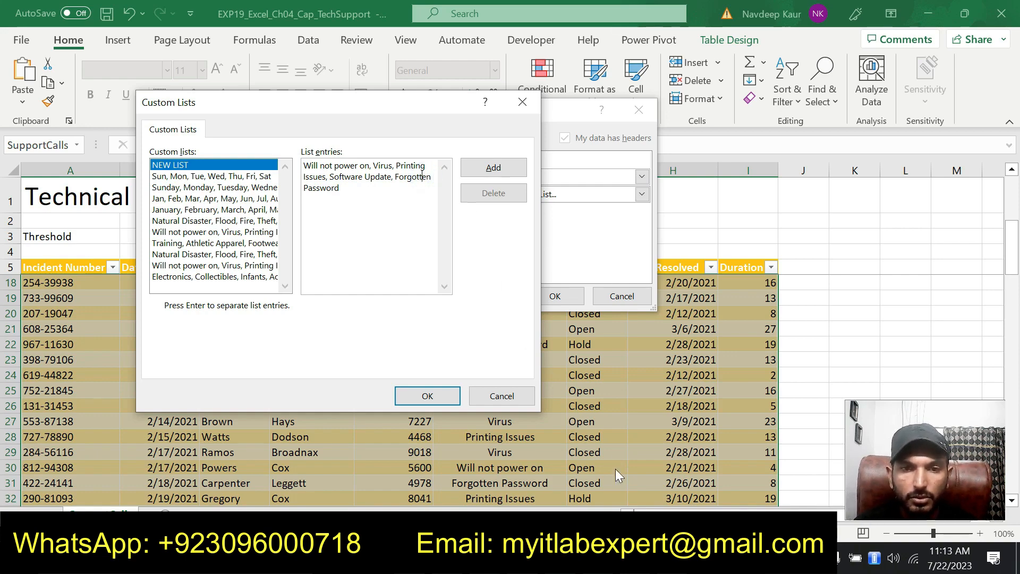
- Compare the custom list with step 8 in Word, and discard the new list without saving it
key(alt+Tab)
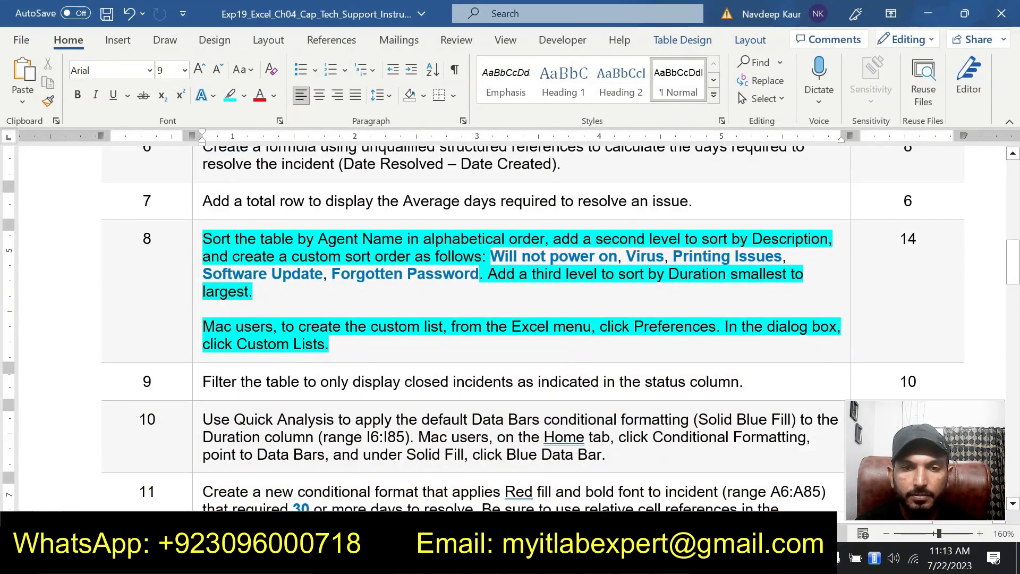
key(alt+Tab)
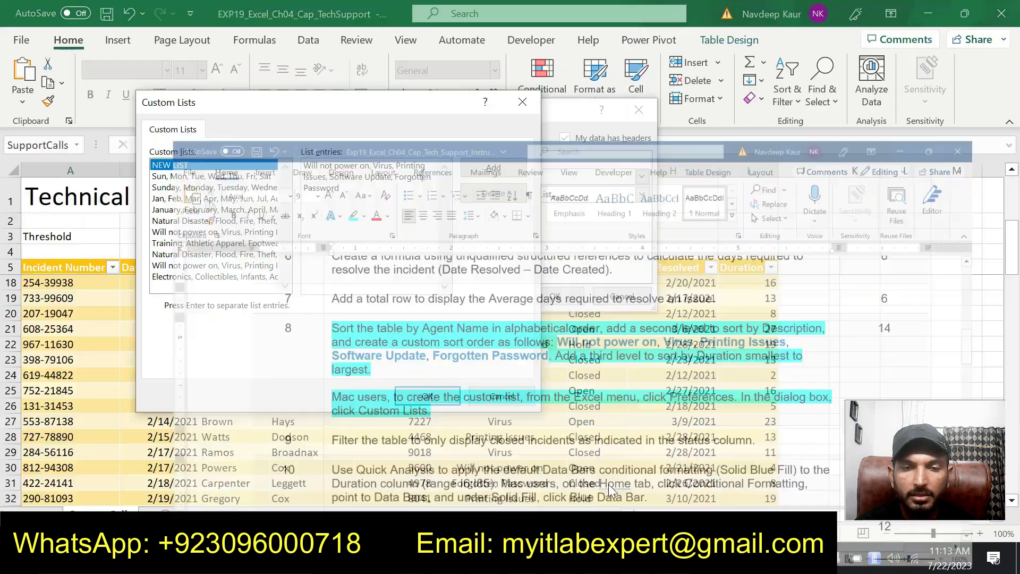
click(473, 396)
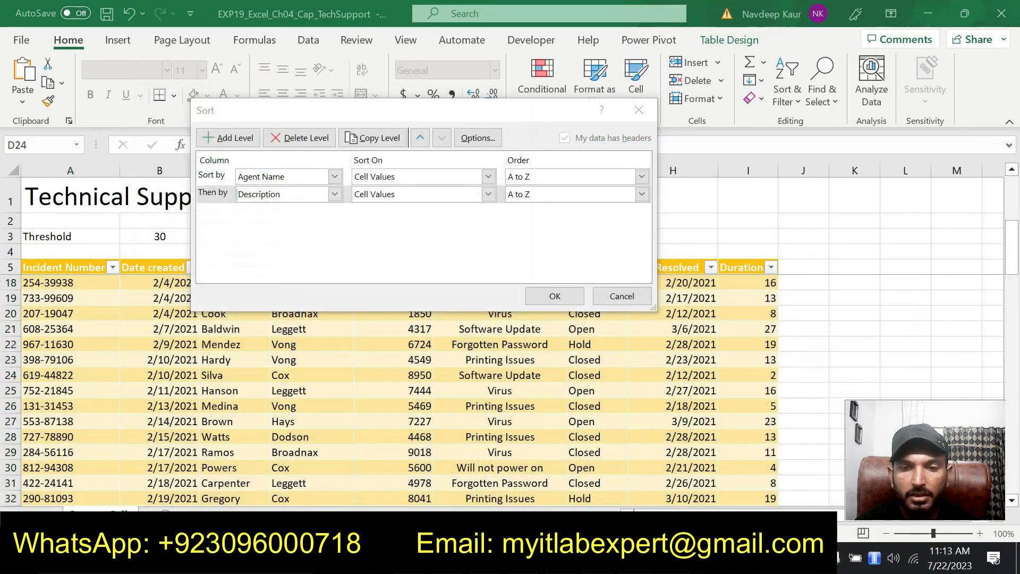
- Check step 8 in Word and add a third sort level in Excel by Duration, Smallest to Largest
key(alt+Tab)
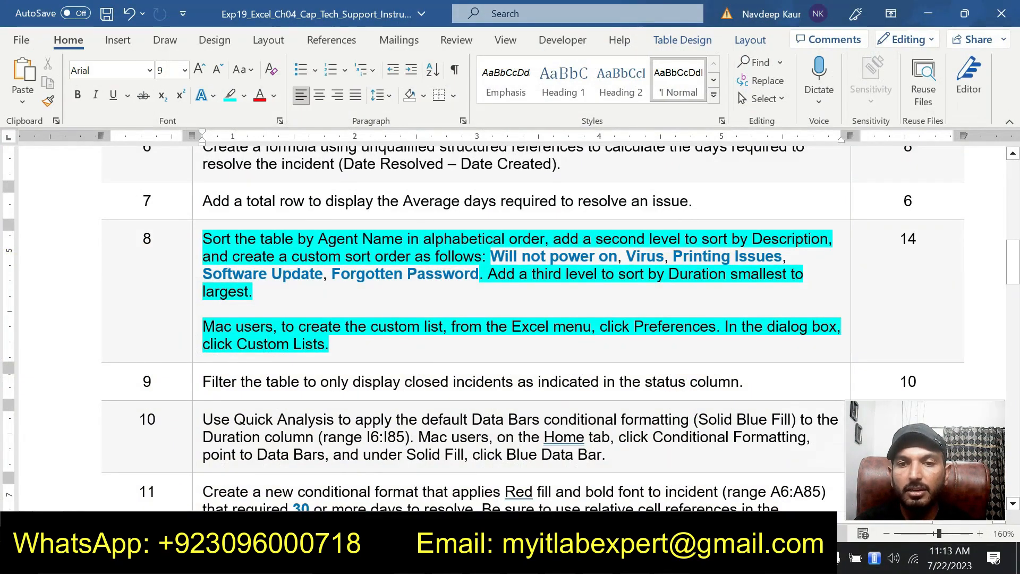
key(alt+Tab)
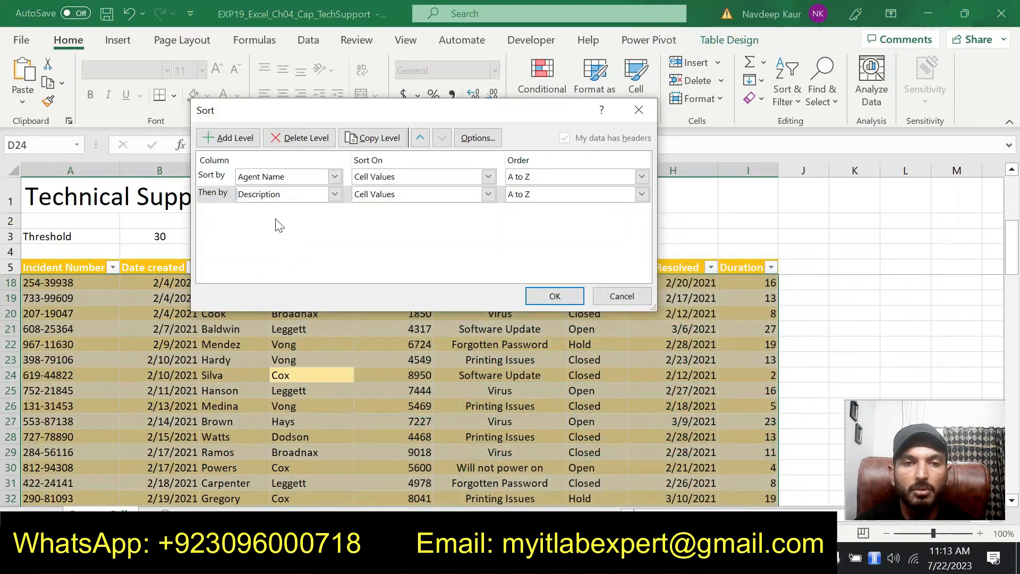
click(220, 139)
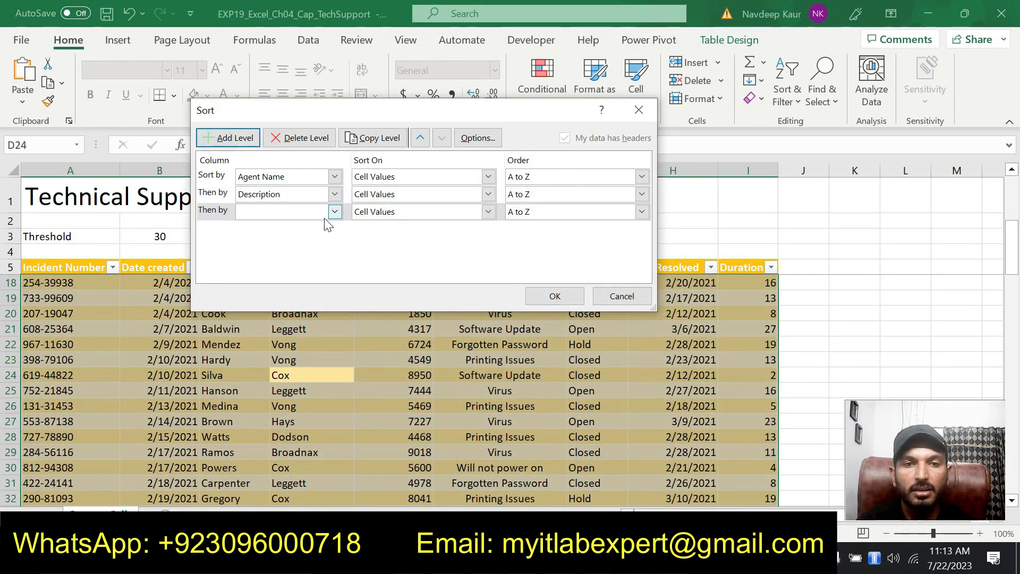
click(334, 212)
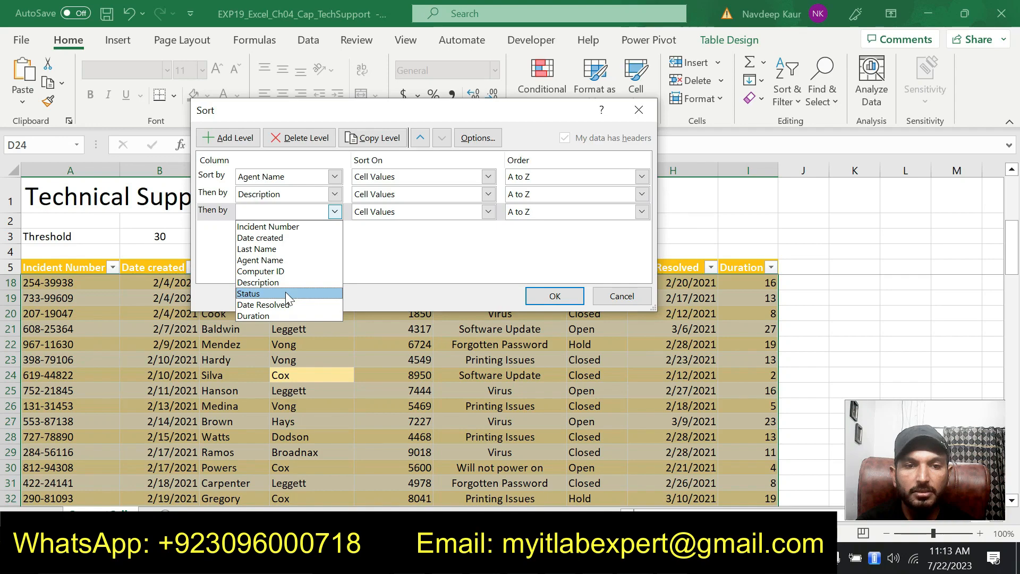
click(291, 315)
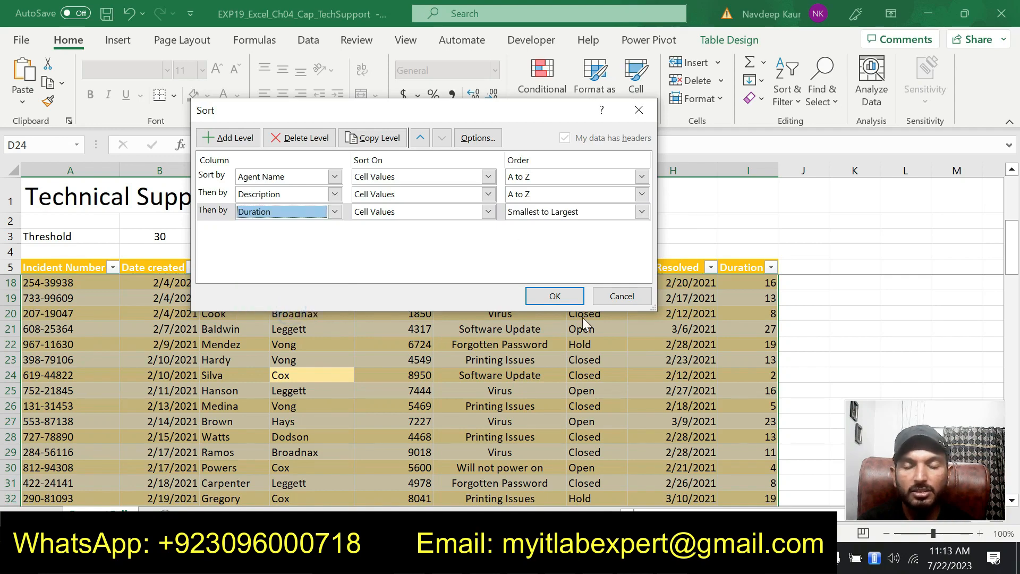
- Recheck the sort instruction in Word and apply the sort by Agent Name, Description and Duration to the table in Excel
key(alt+Tab)
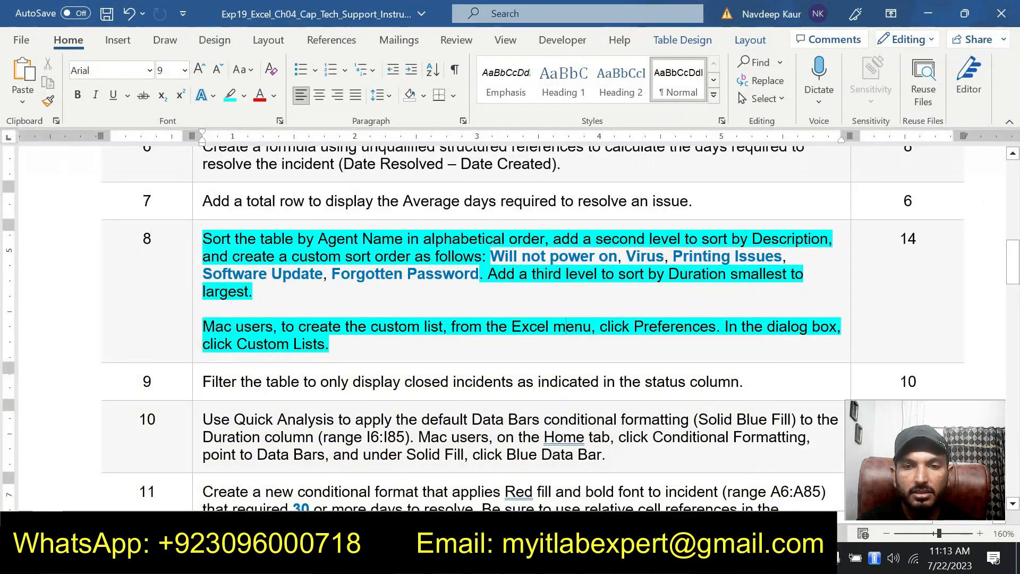
key(alt+Tab)
click(537, 303)
scroll(569, 367, down, 5)
scroll(569, 367, up, 6)
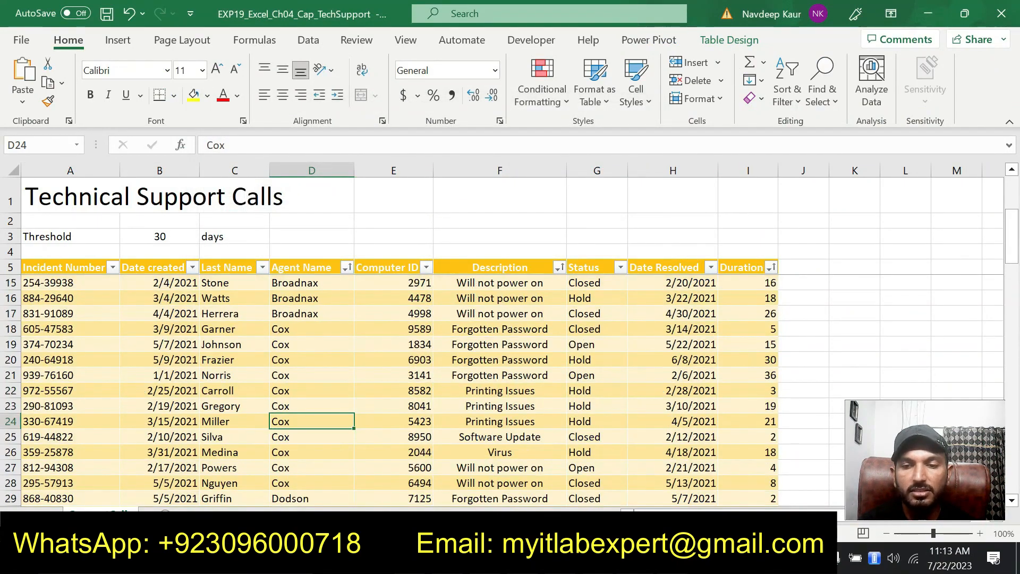
- Switch to Word, clear the turquoise highlight from the whole step 8 instruction, and highlight the step 9 instruction in turquoise
key(alt+Tab)
drag(368, 343, 204, 239)
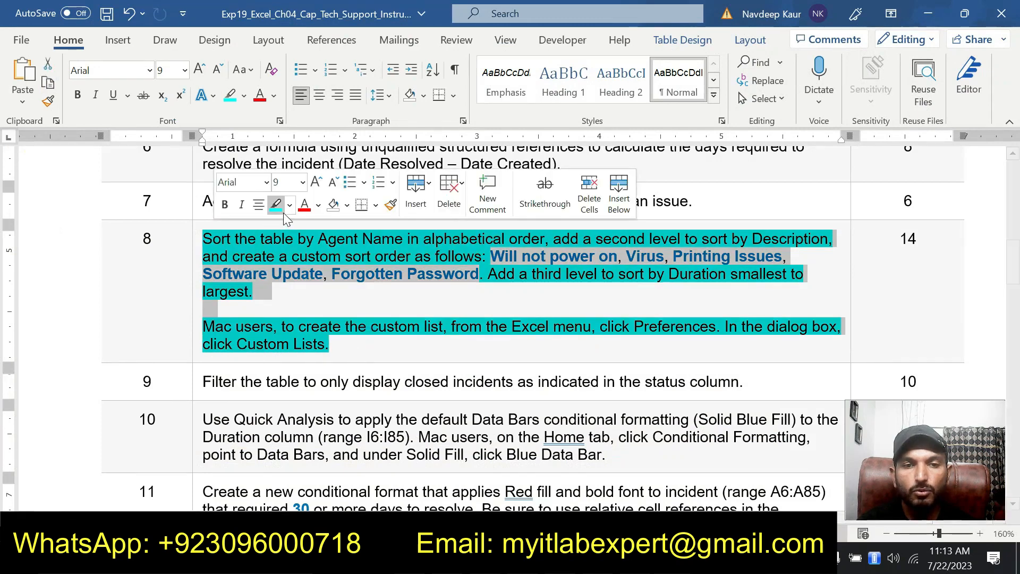
click(278, 207)
drag(349, 351, 204, 239)
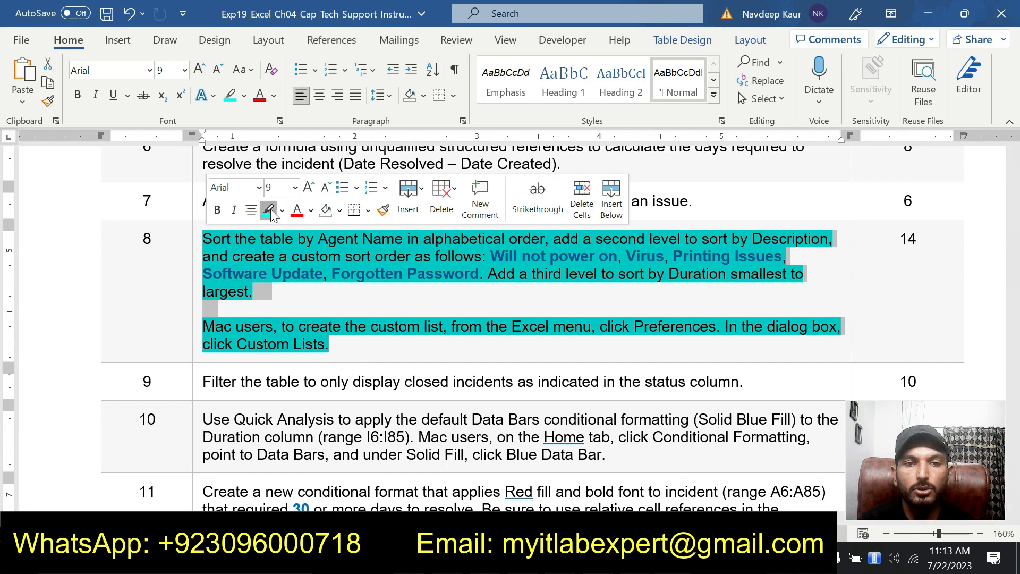
click(269, 210)
click(356, 351)
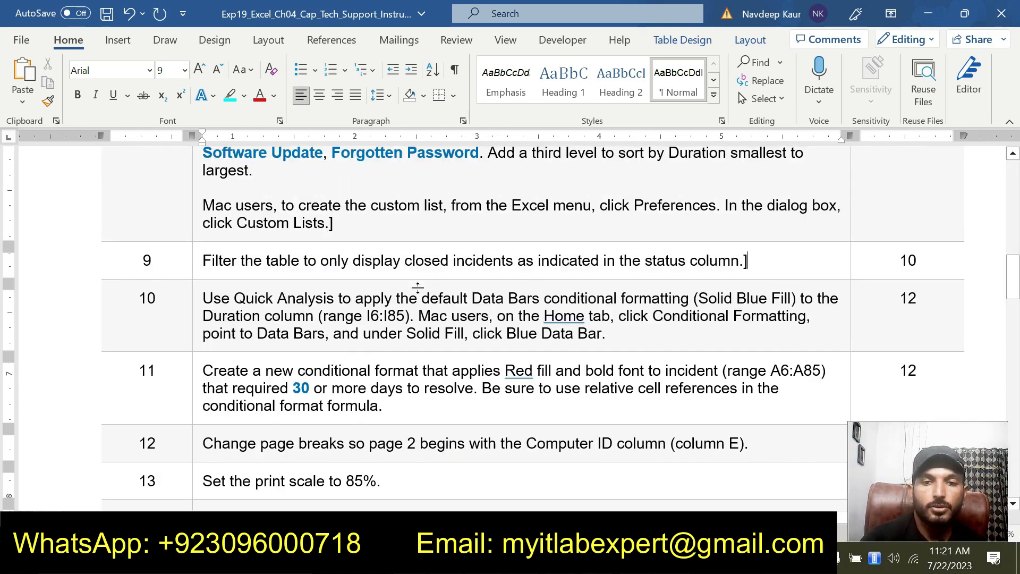
drag(204, 261, 740, 261)
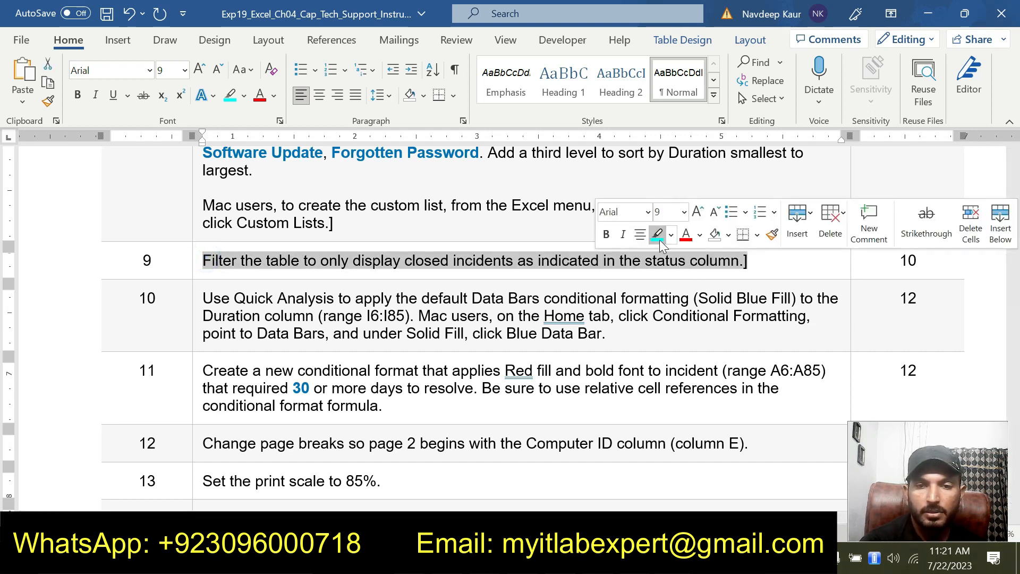
click(659, 238)
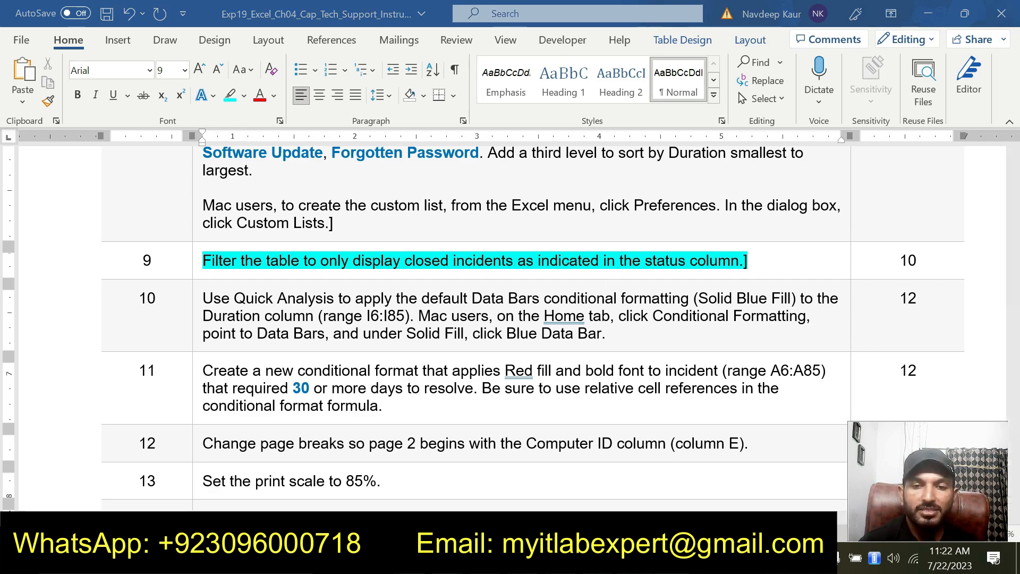
- Switch to Excel and filter the table's Status column to show only Closed incidents, reviewing the rows
key(alt+Tab)
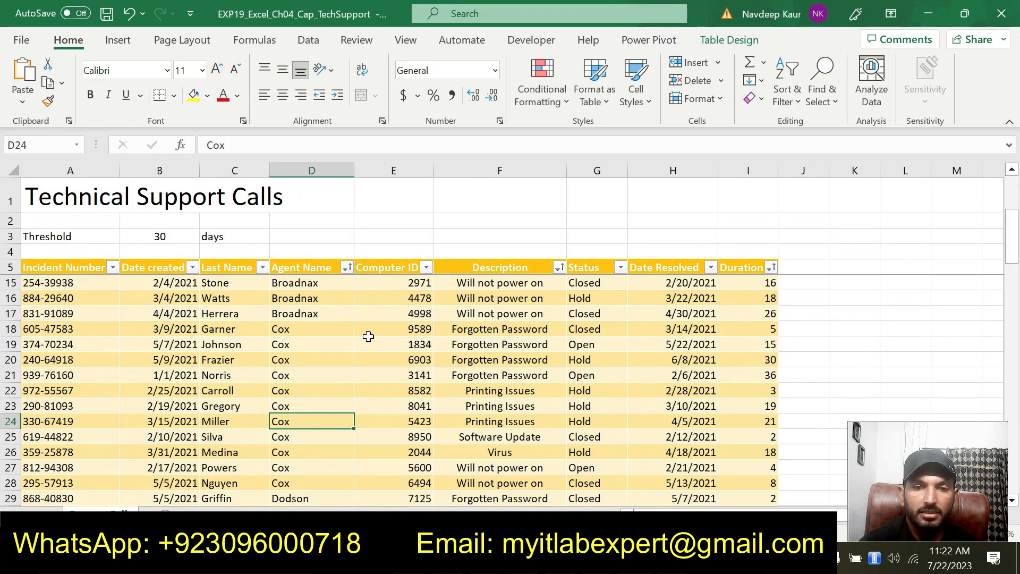
scroll(590, 295, down, 5)
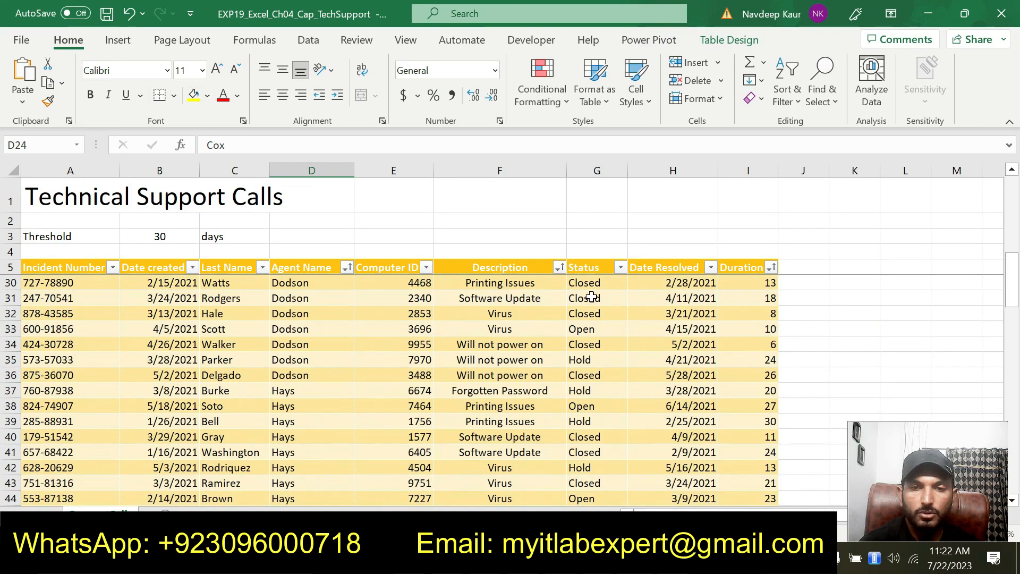
scroll(592, 359, down, 14)
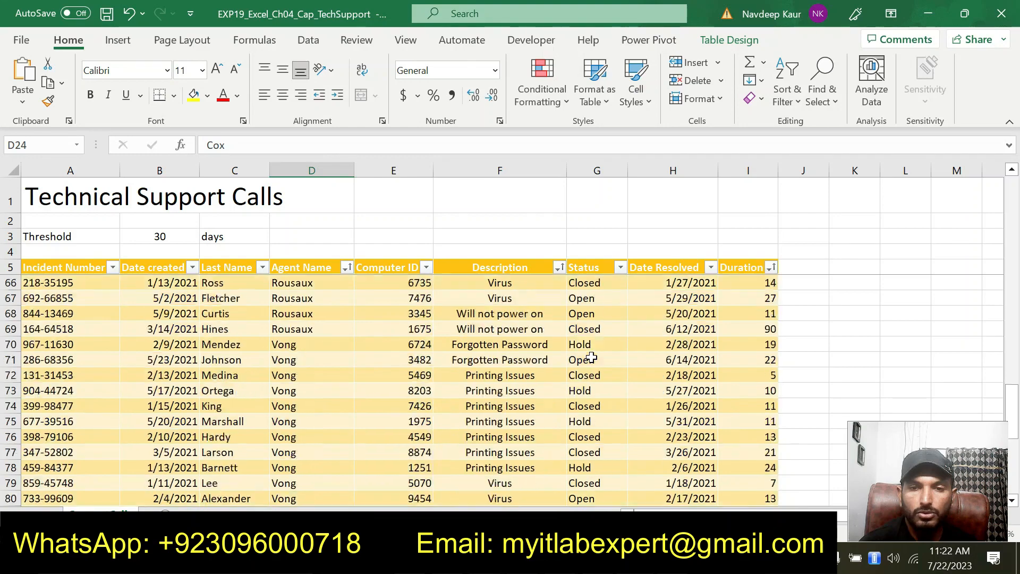
scroll(592, 359, up, 10)
scroll(592, 359, up, 12)
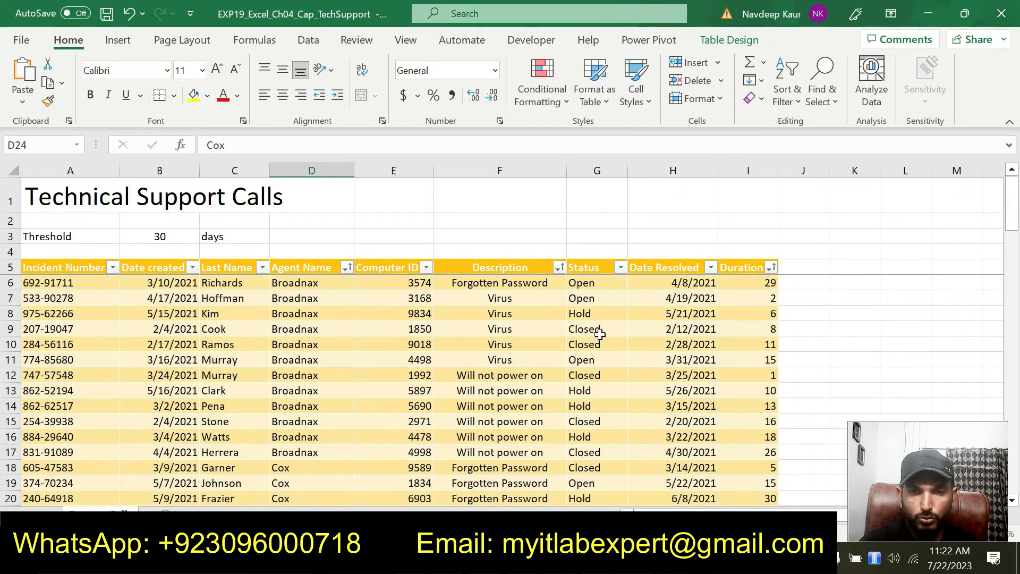
click(620, 267)
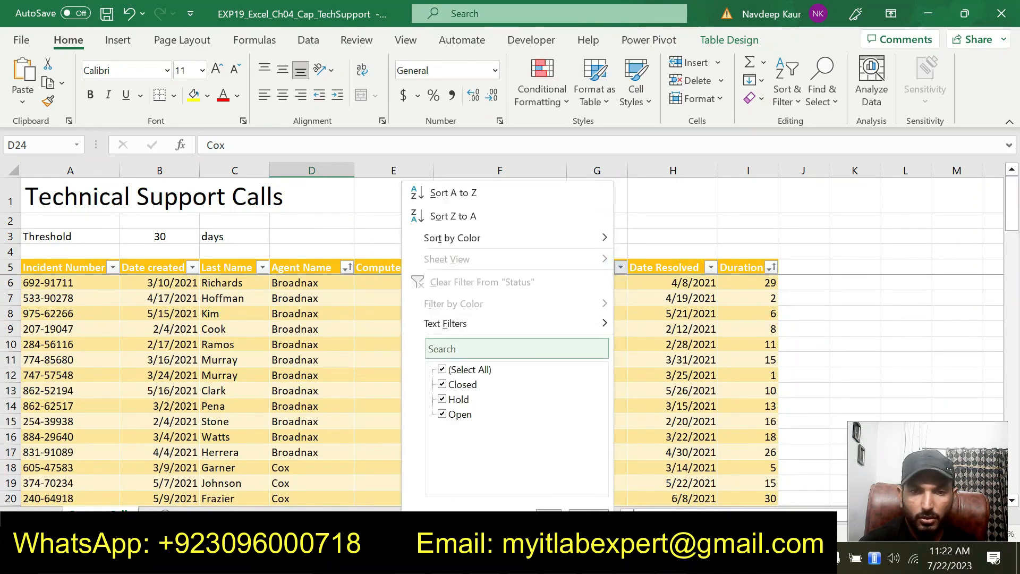
click(442, 371)
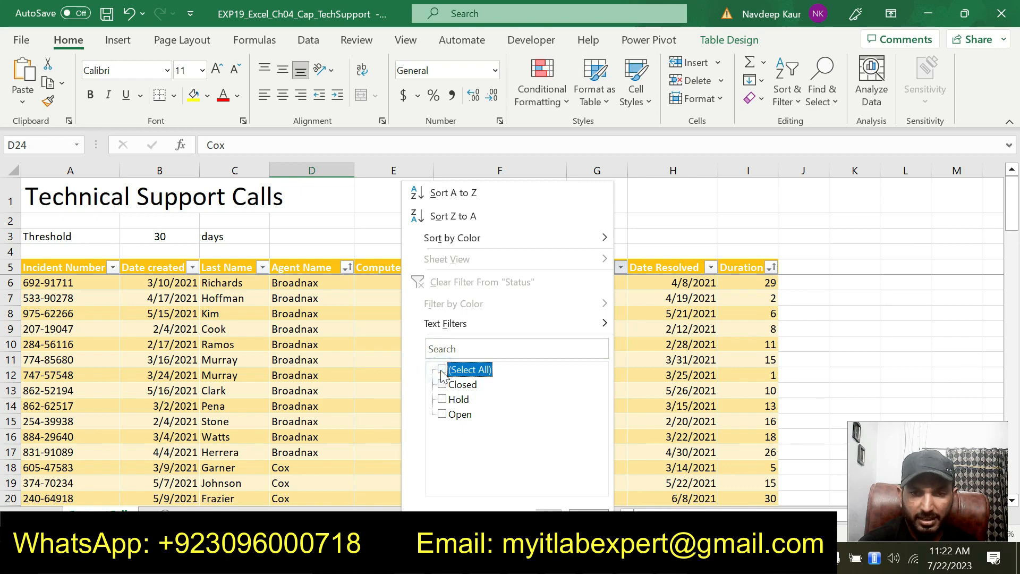
click(442, 384)
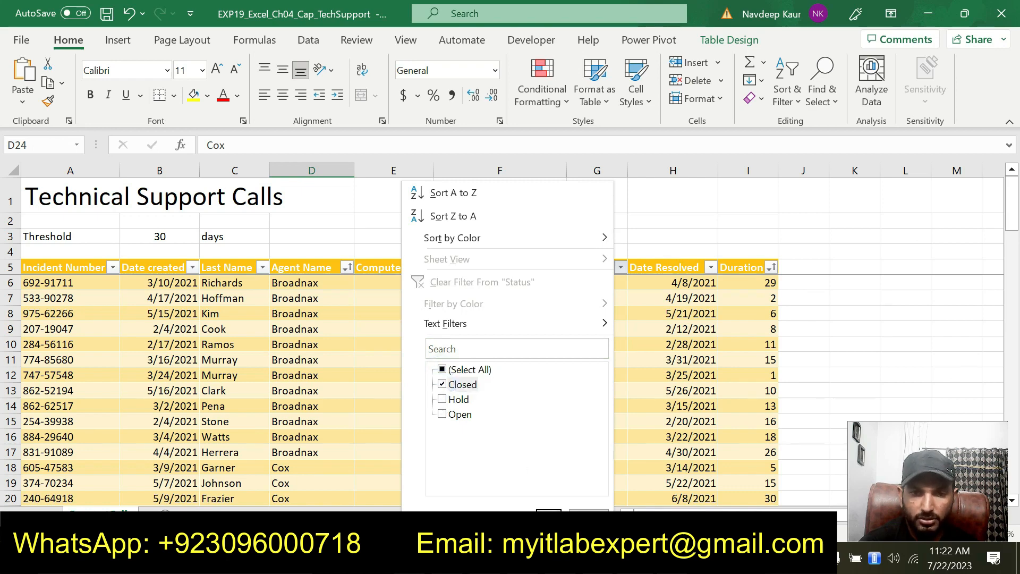
click(549, 513)
scroll(754, 411, down, 5)
scroll(689, 391, up, 5)
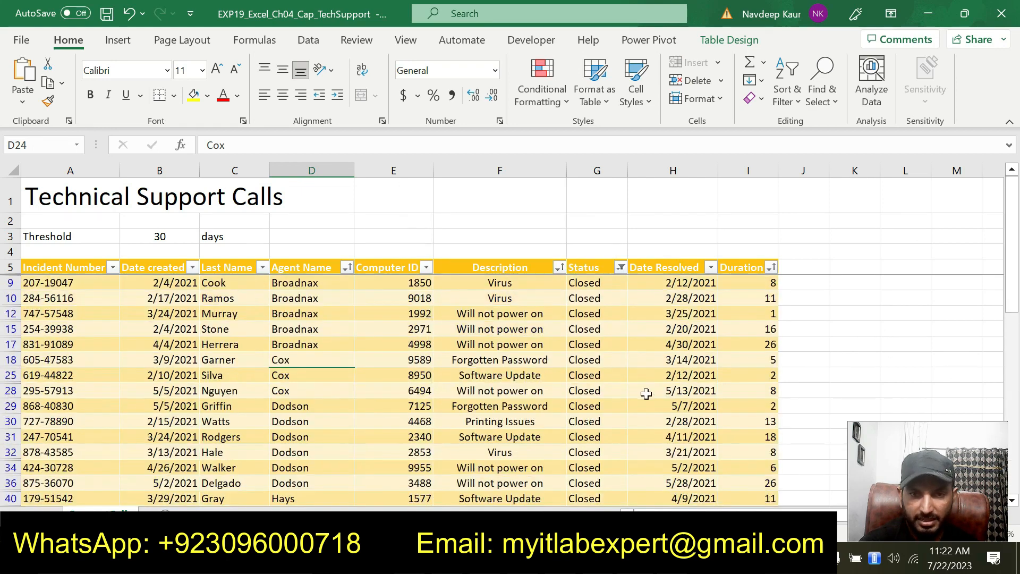
scroll(617, 396, down, 5)
scroll(599, 362, up, 5)
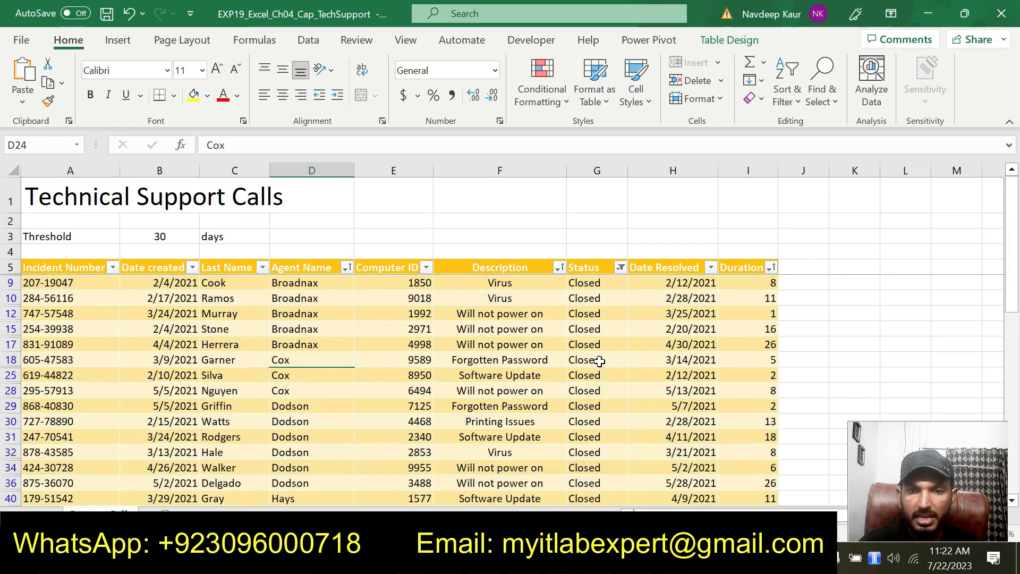
- Switch to Word, clear the highlight from step 9, and highlight the step 10 Quick Analysis instruction in turquoise
key(alt+Tab)
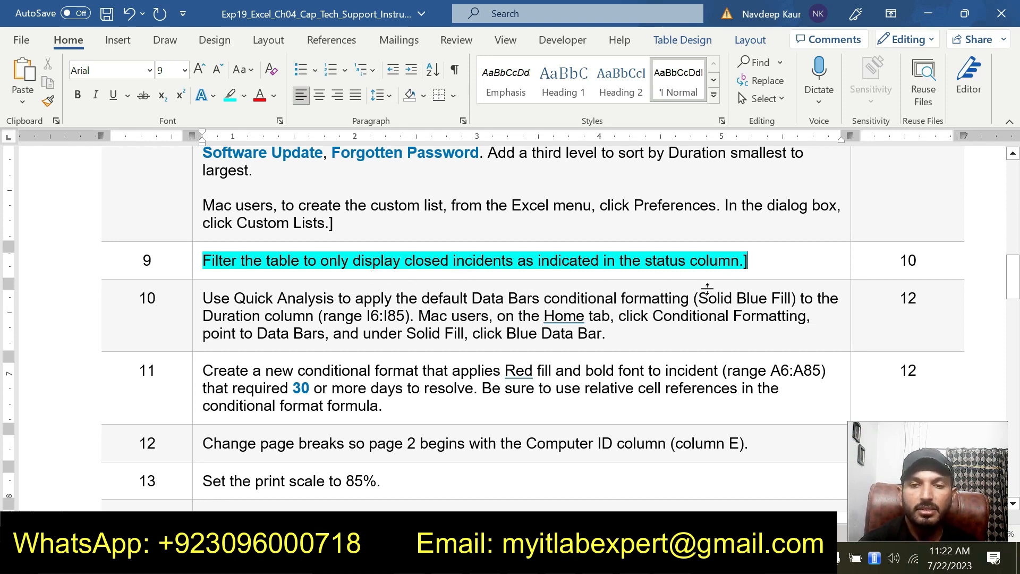
drag(748, 260, 202, 260)
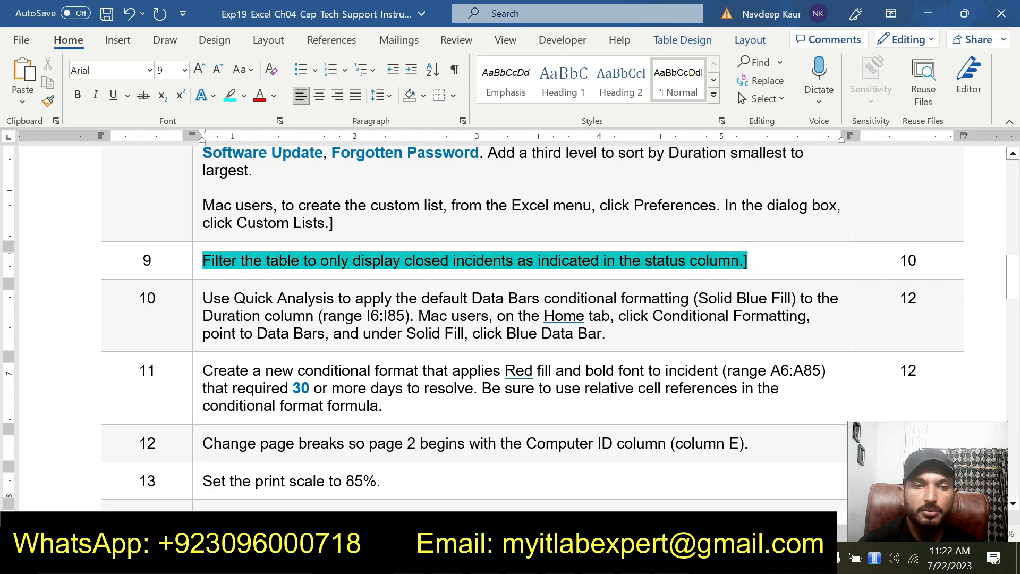
click(279, 234)
drag(277, 316, 203, 298)
click(286, 274)
scroll(324, 366, down, 7)
scroll(324, 367, up, 6)
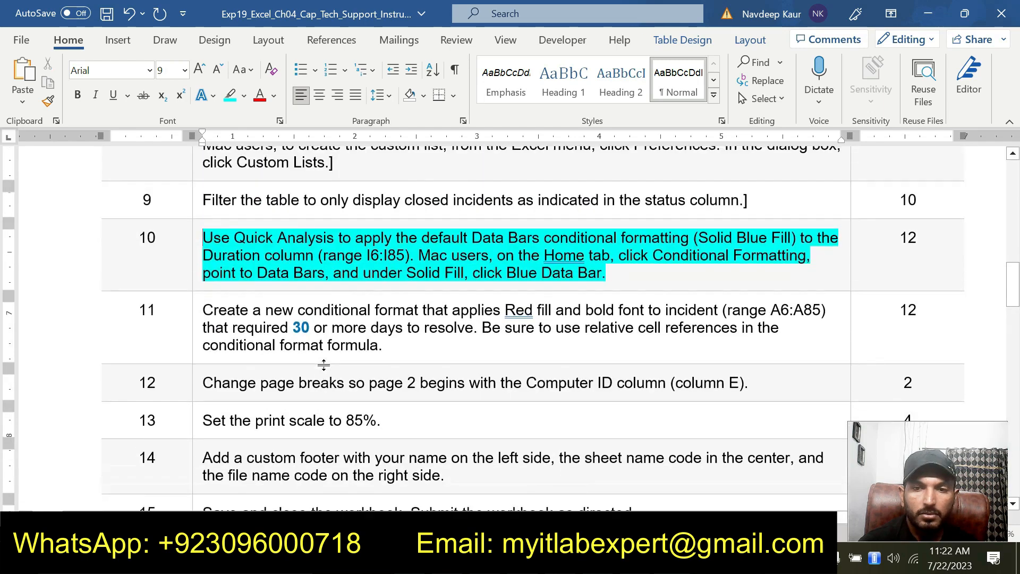
scroll(324, 366, down, 2)
scroll(326, 371, down, 5)
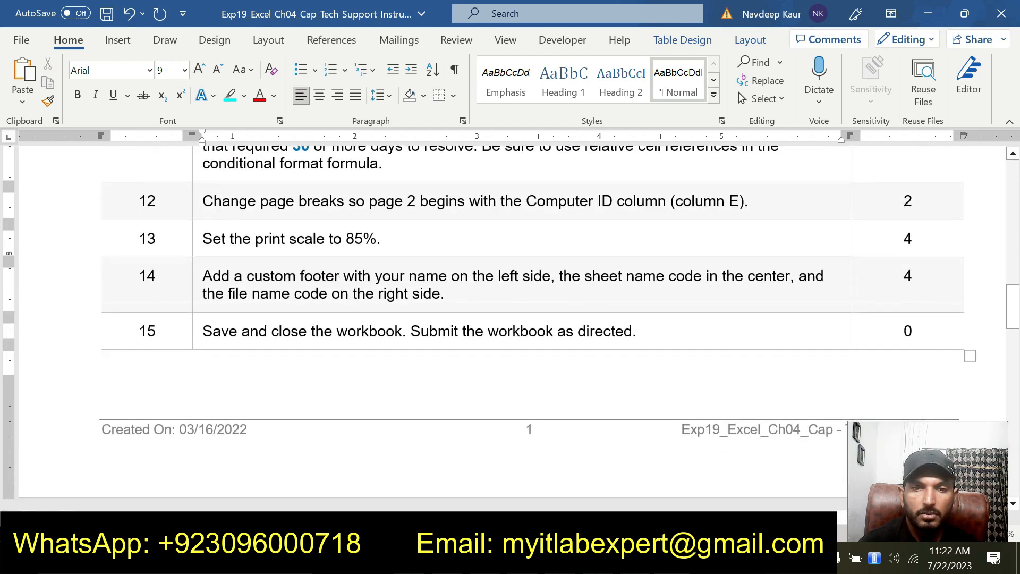
- Review the remaining Word instructions and copy the range reference I6:I85 from the step 10 instruction
scroll(326, 371, down, 3)
scroll(326, 369, up, 8)
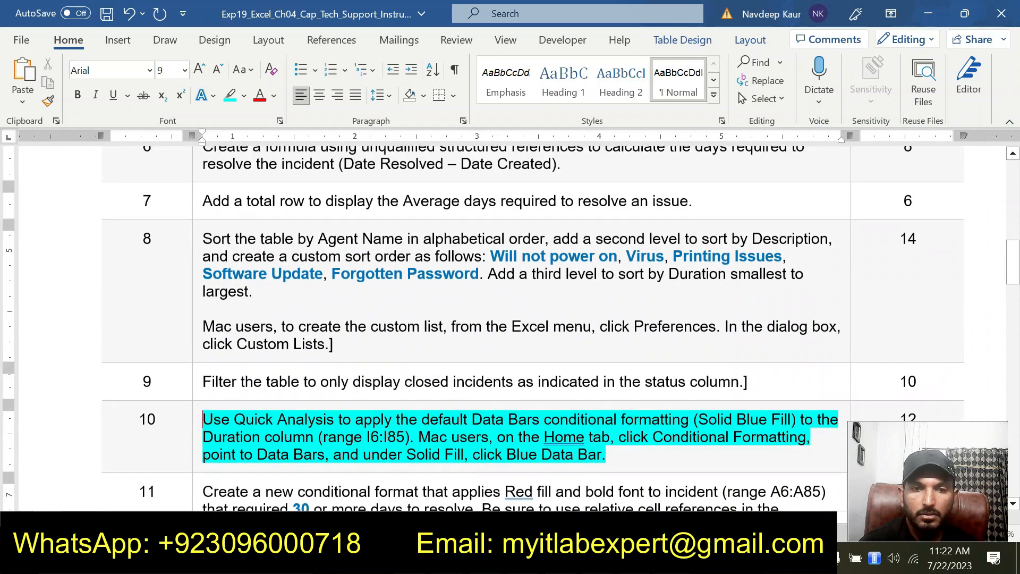
scroll(326, 369, down, 1)
scroll(510, 327, down, 3)
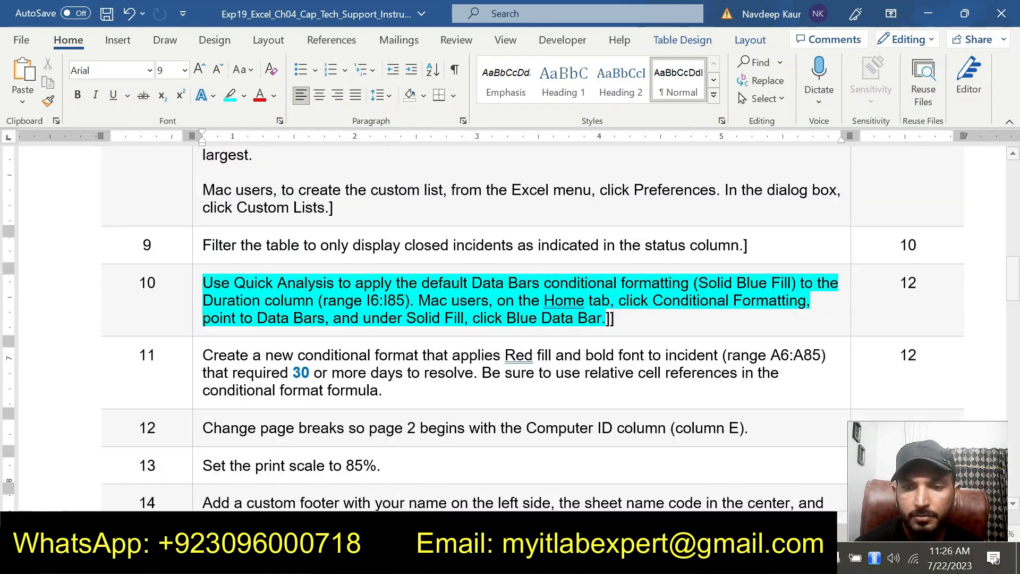
key(ctrl+z)
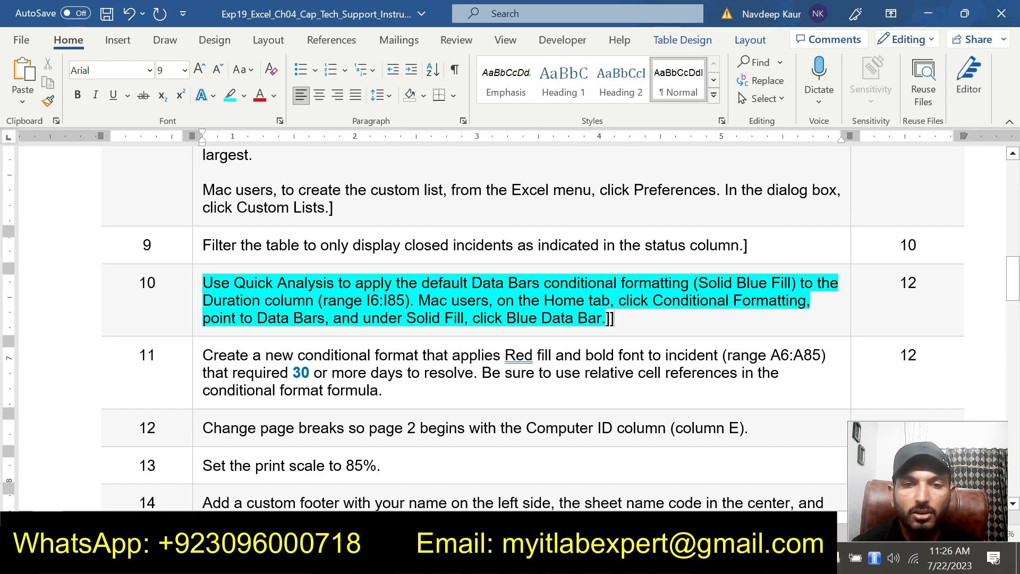
drag(367, 301, 405, 301)
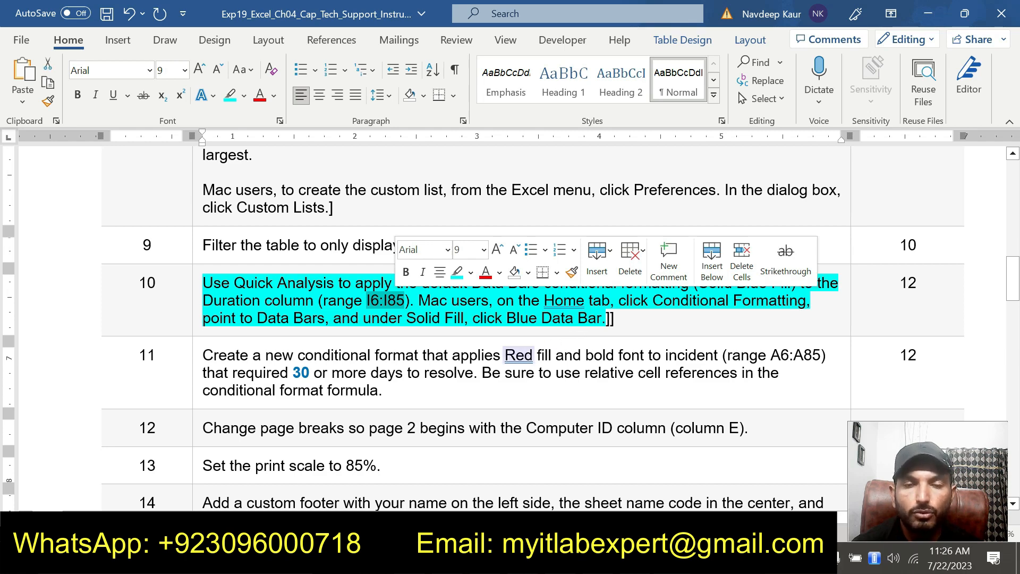
click(423, 373)
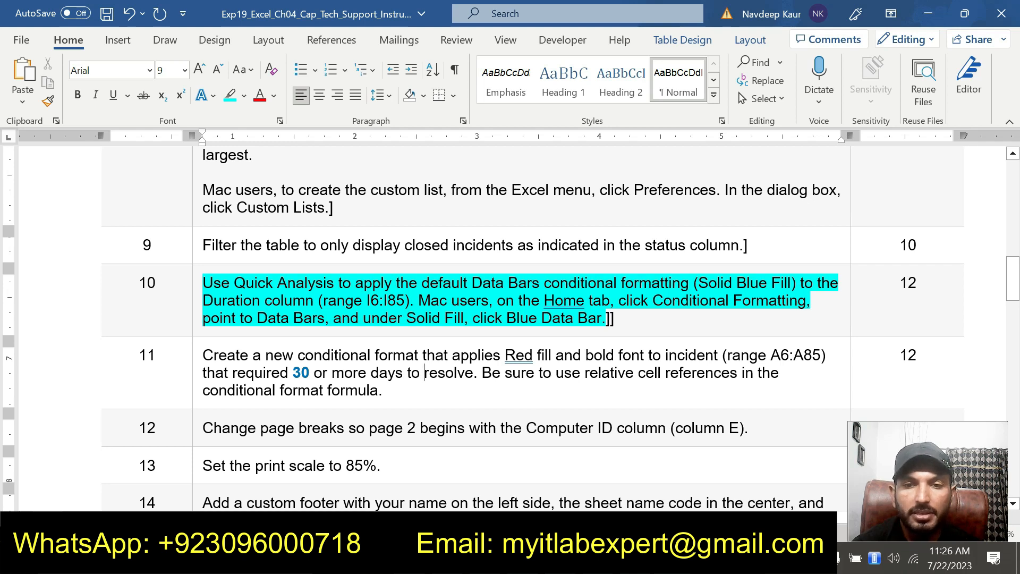
drag(367, 301, 404, 301)
key(ctrl+c)
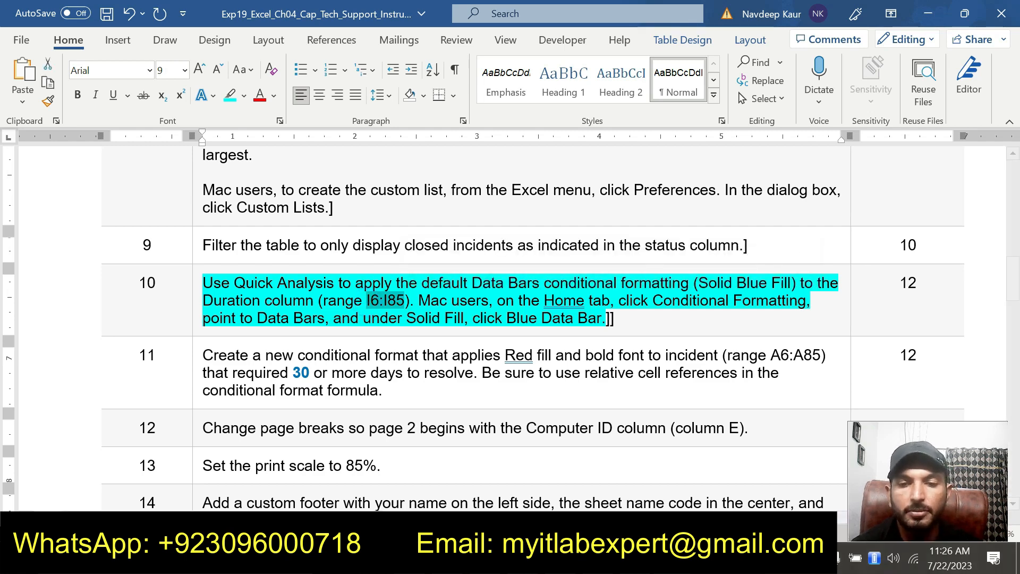
- Switch to Excel and select the Duration range I6:I85 using the copied reference
key(alt+Tab)
click(43, 143)
key(ctrl+v)
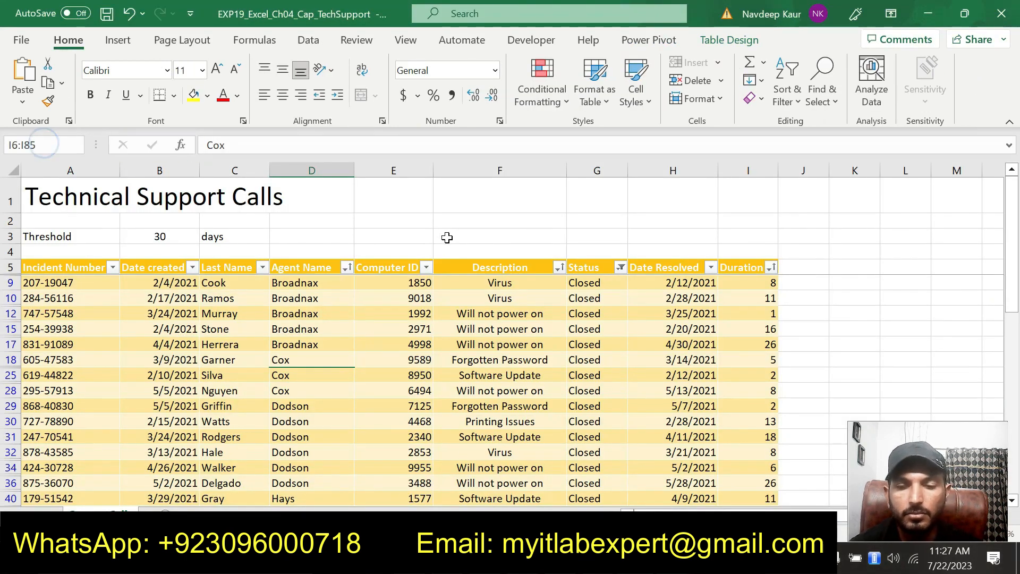
key(Return)
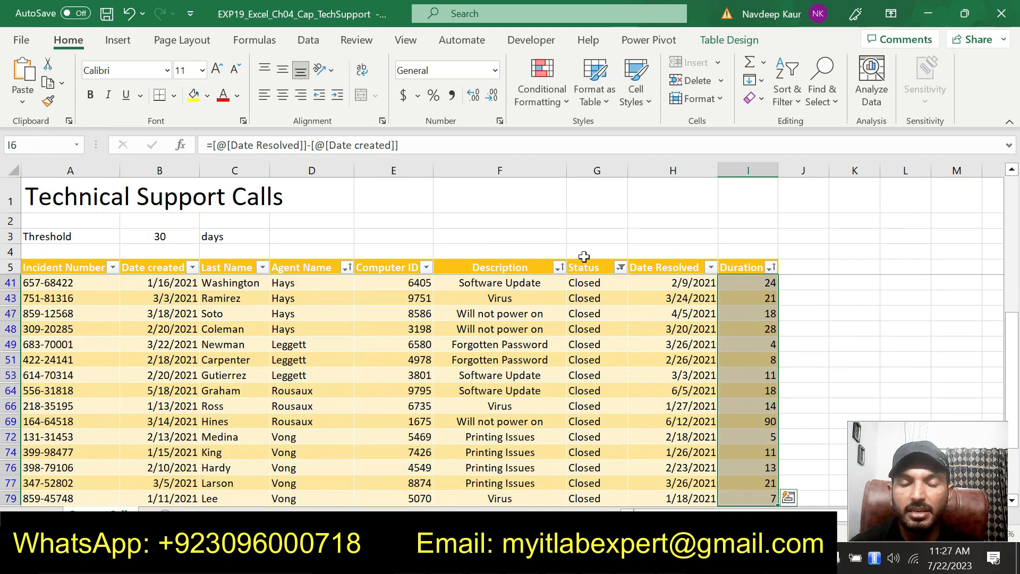
- Recheck step 10 in Word, apply Solid Fill Blue Data Bar conditional formatting to the selected Duration range in Excel, and review the rows
key(alt+Tab)
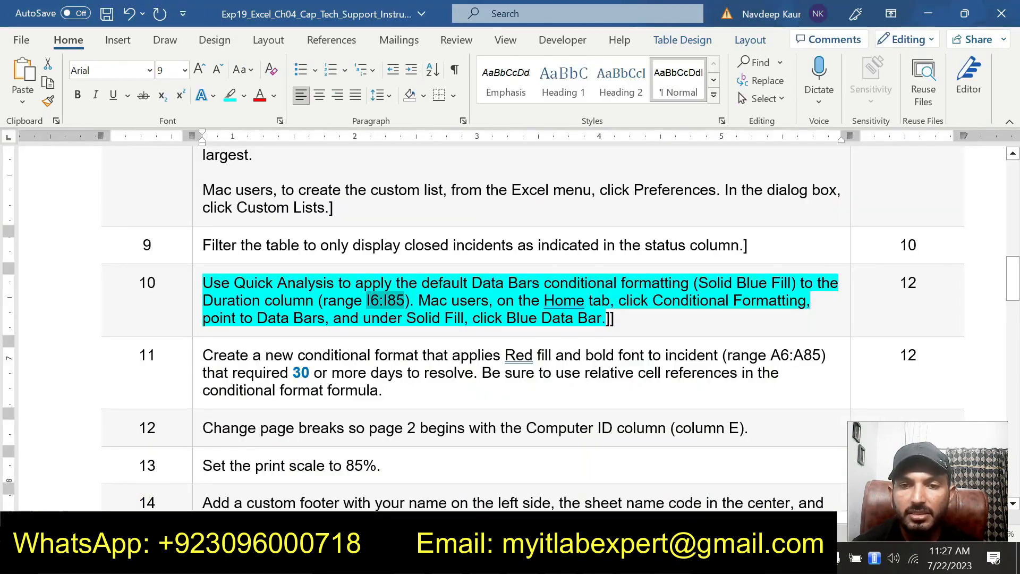
key(alt+Tab)
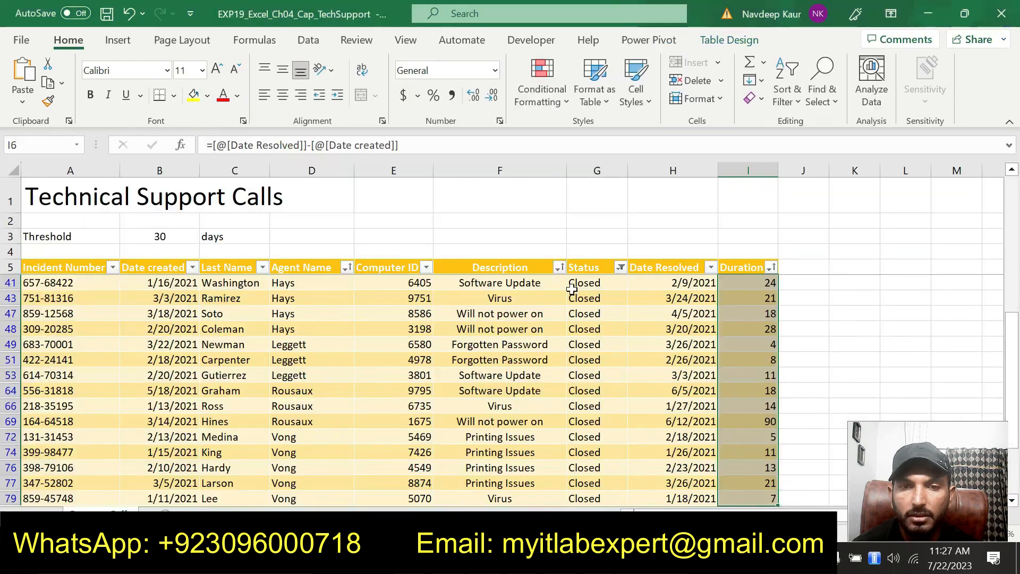
click(566, 103)
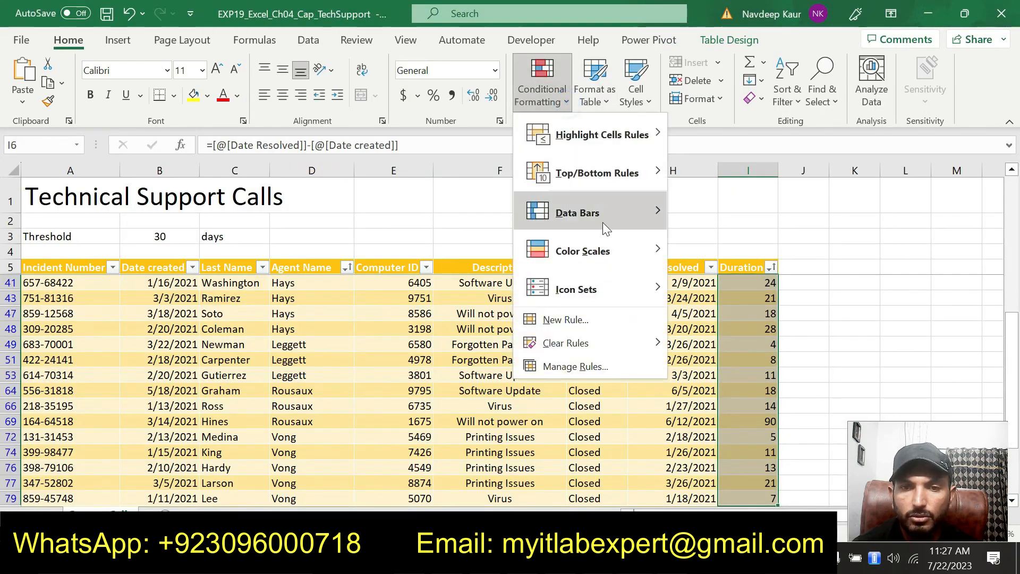
mouse_move(635, 210)
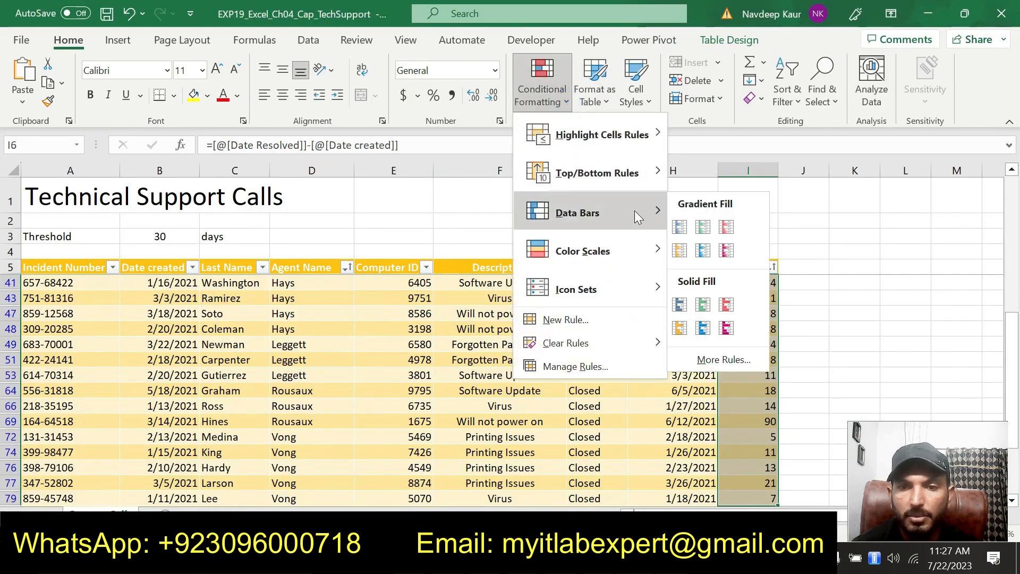
click(680, 305)
scroll(558, 379, down, 10)
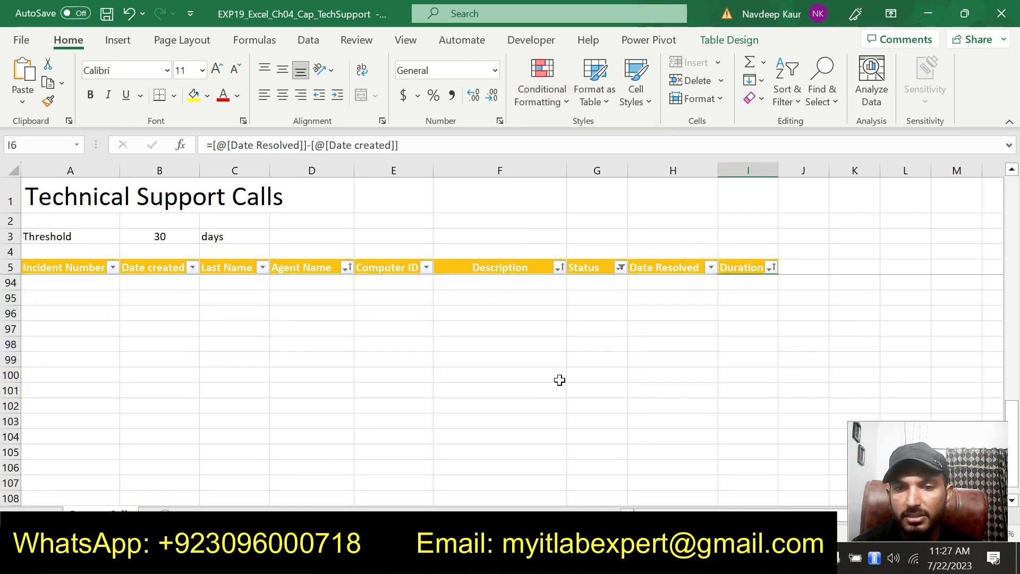
scroll(556, 377, up, 10)
scroll(552, 376, up, 5)
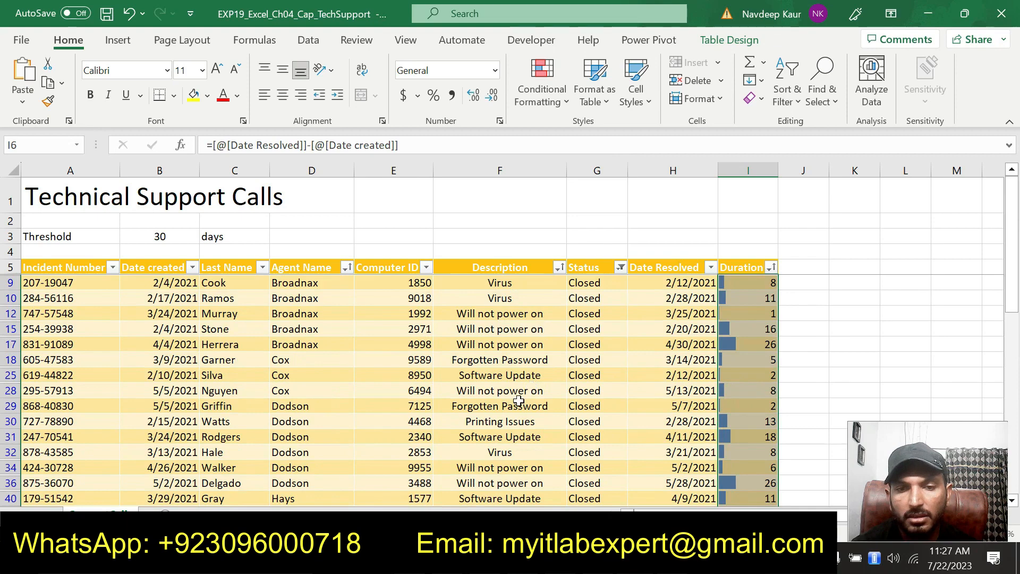
- Switch to Word and apply the turquoise highlight to the whole step 10 instruction, including its closing brackets
click(724, 558)
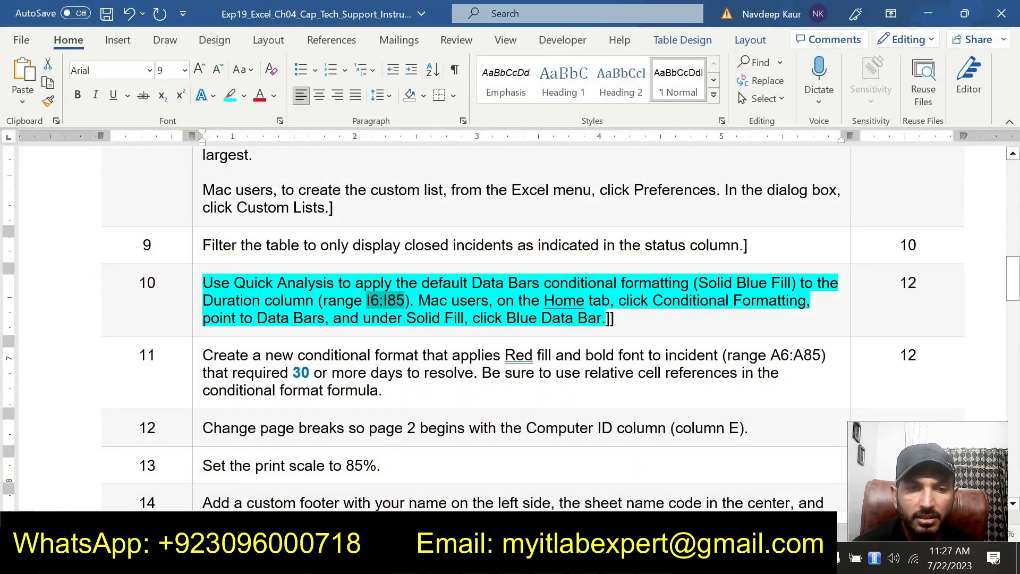
drag(615, 319, 203, 281)
click(273, 246)
- Review the instruction table in Word, looking over the remaining steps 11 to 15 and the earlier steps
scroll(373, 359, down, 3)
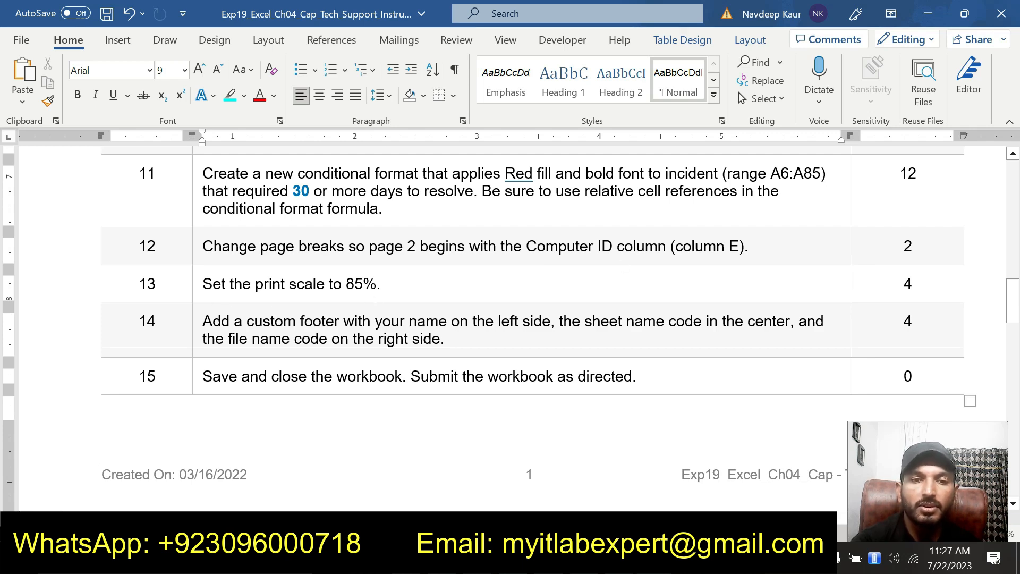
scroll(305, 349, up, 3)
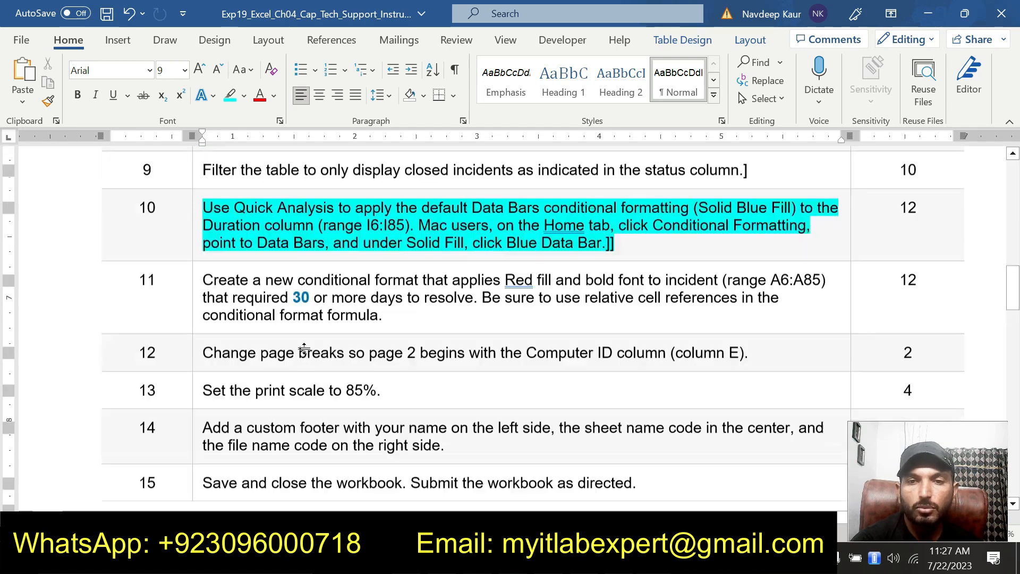
scroll(337, 378, down, 2)
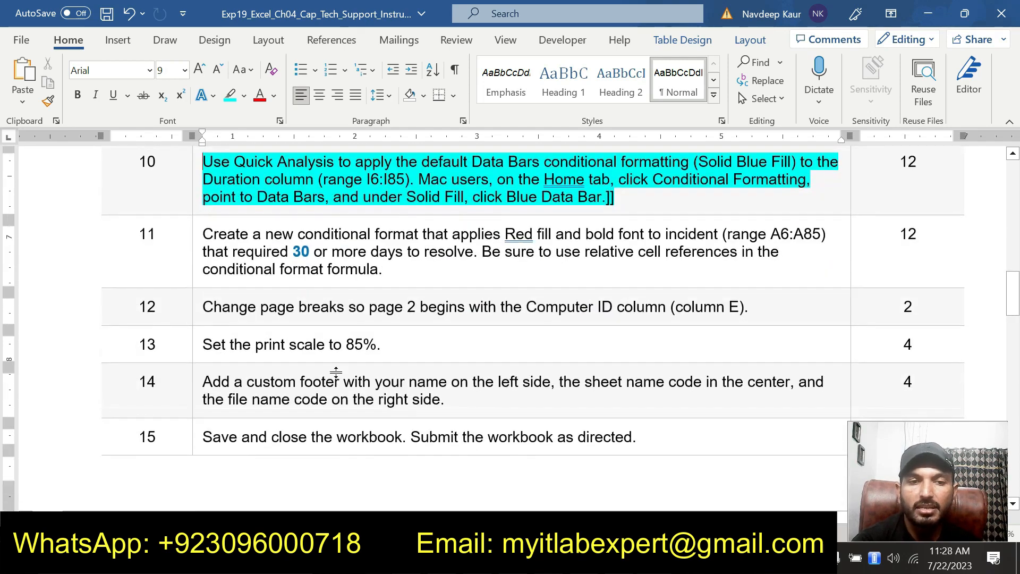
scroll(337, 378, down, 2)
scroll(337, 378, up, 3)
scroll(531, 329, up, 1)
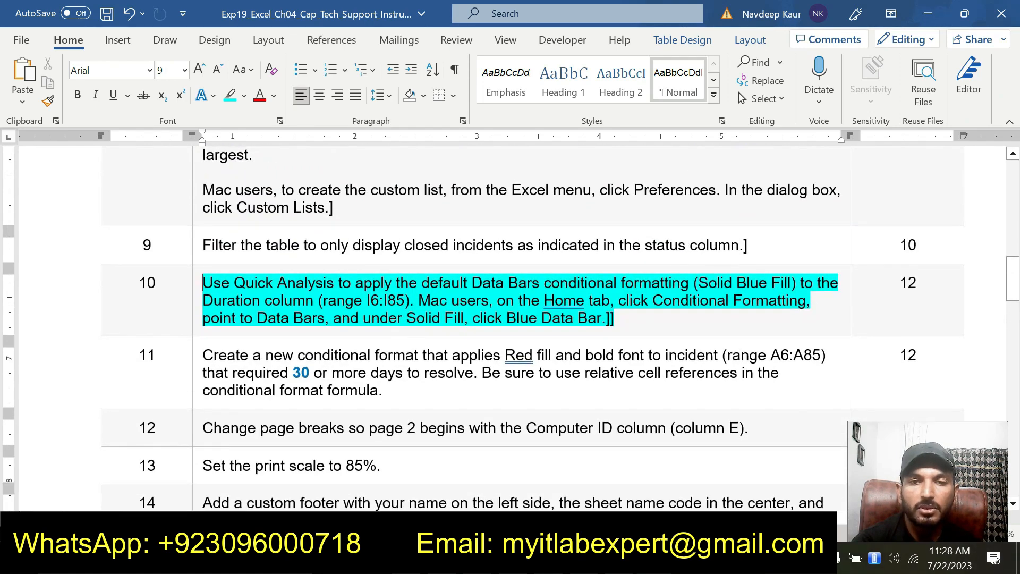
scroll(531, 330, up, 1)
scroll(532, 329, down, 3)
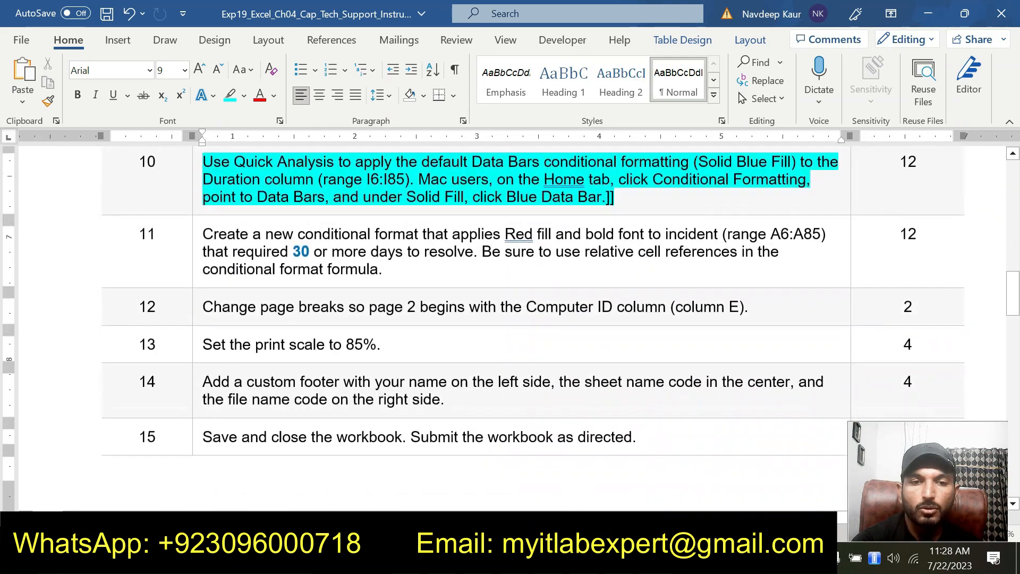
scroll(531, 329, up, 1)
scroll(531, 329, up, 10)
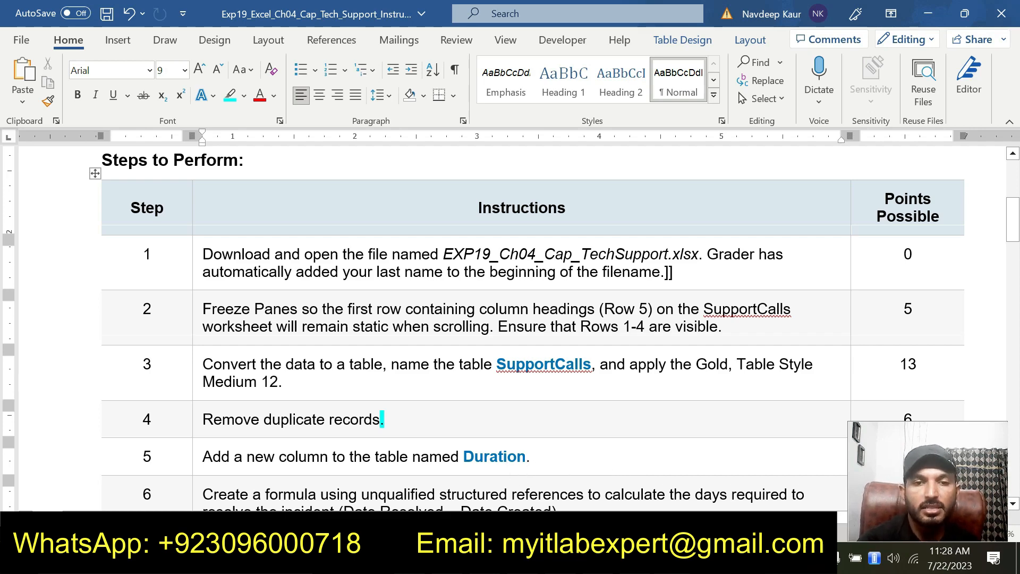
scroll(394, 401, down, 1)
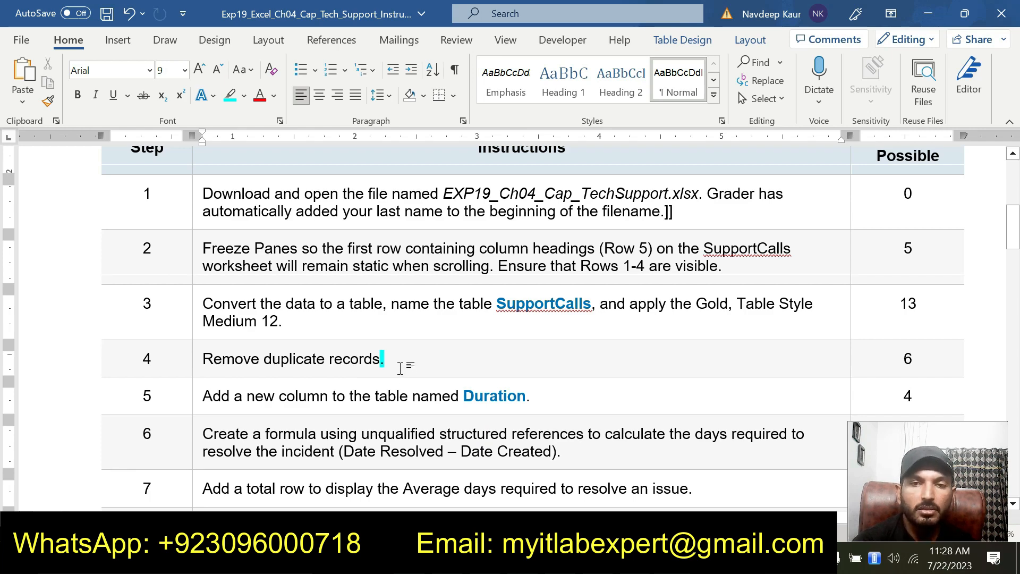
scroll(400, 367, down, 2)
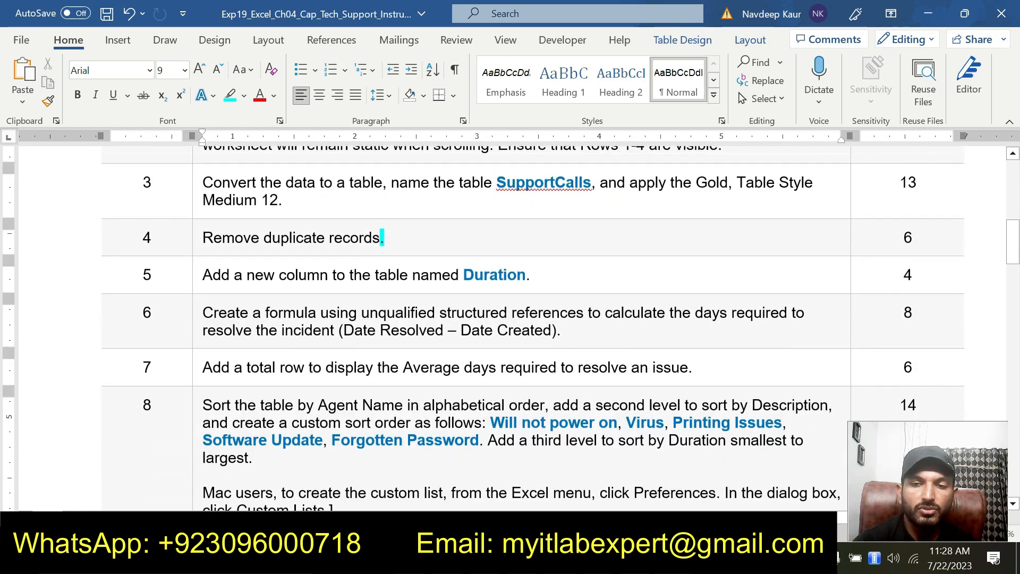
scroll(401, 362, up, 1)
scroll(400, 360, down, 5)
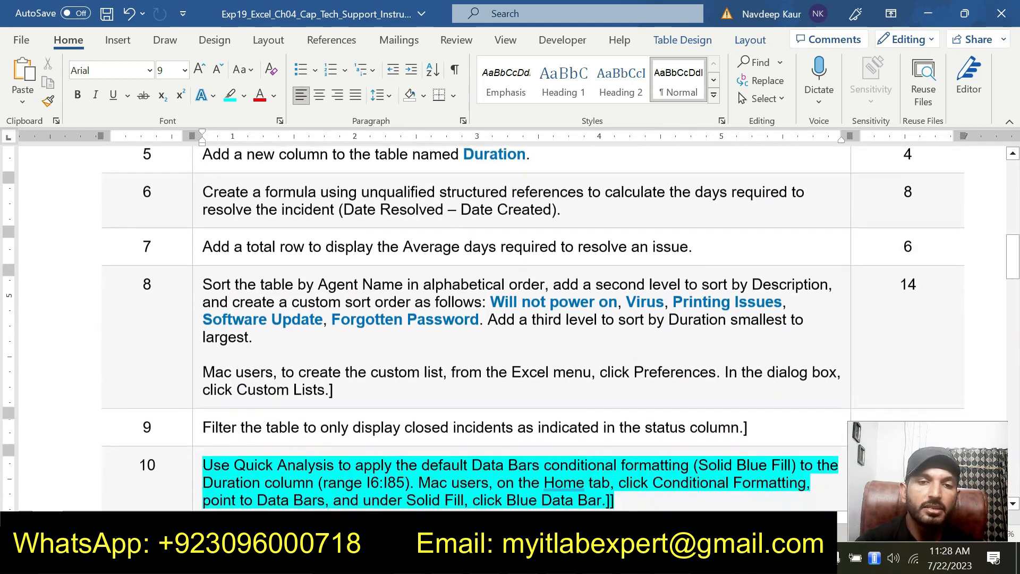
- Clear the turquoise highlight from the whole step 10 instruction and return to the project title
drag(615, 440, 203, 405)
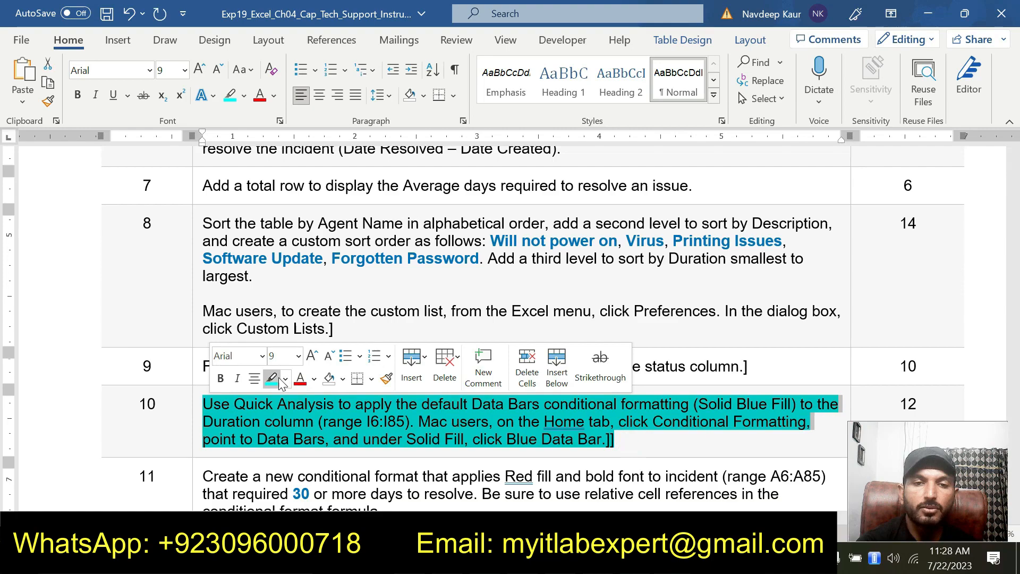
click(274, 376)
scroll(478, 319, down, 4)
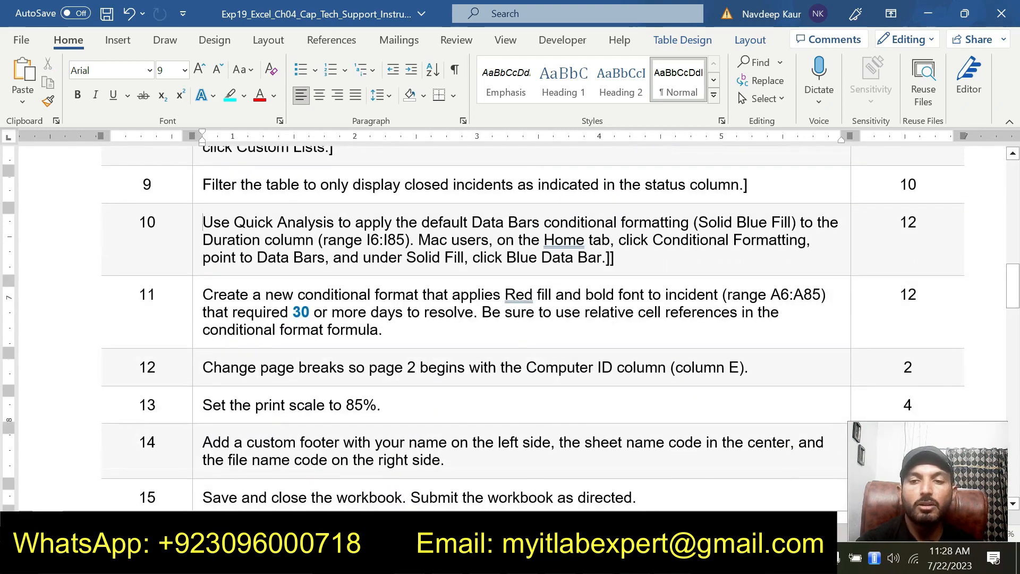
scroll(478, 319, up, 5)
scroll(521, 461, up, 10)
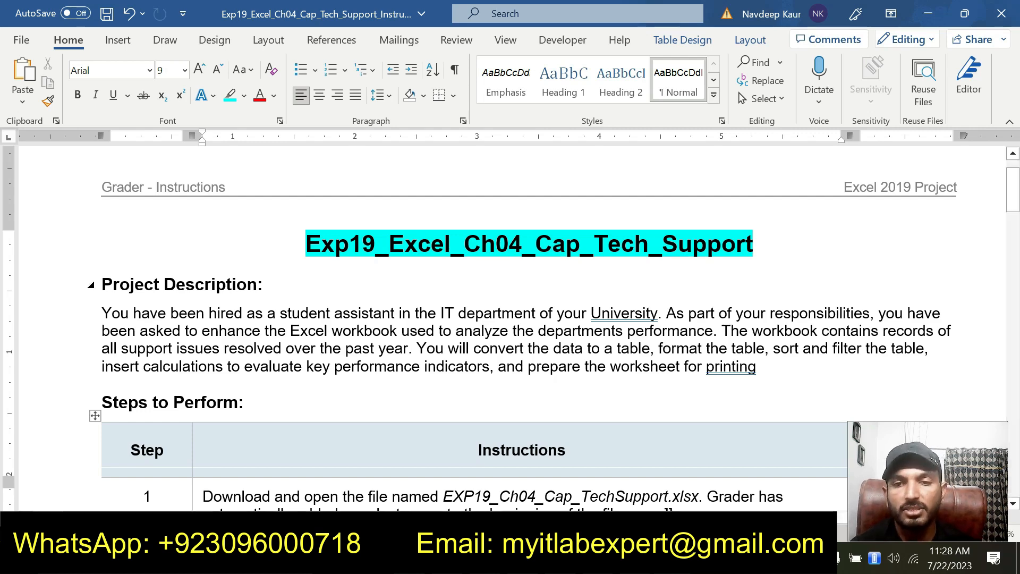
- Examine the conditional formatting of the Incident Number and Duration columns in the solution workbook, and look back over the Word instructions
click(755, 243)
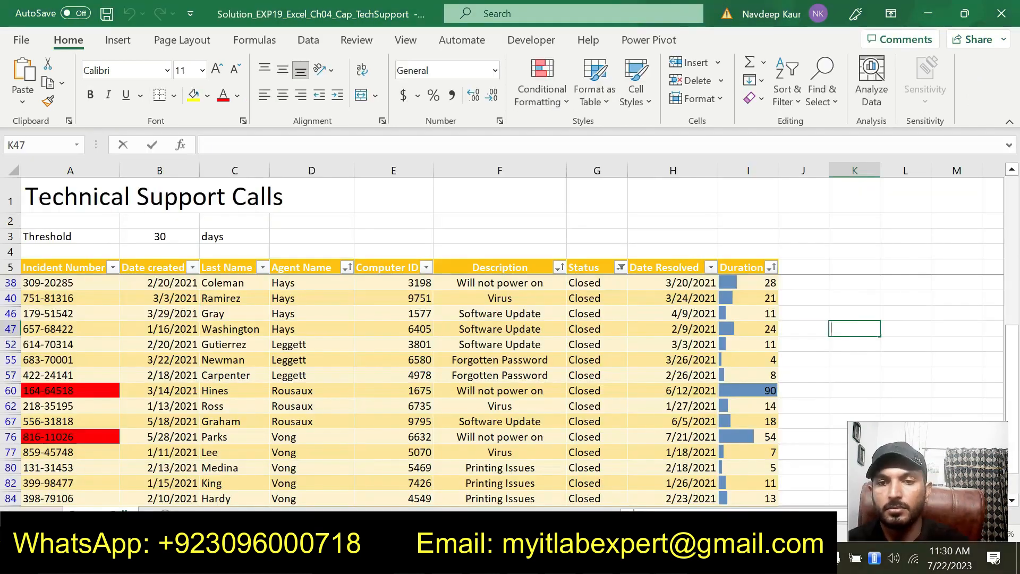
text(])
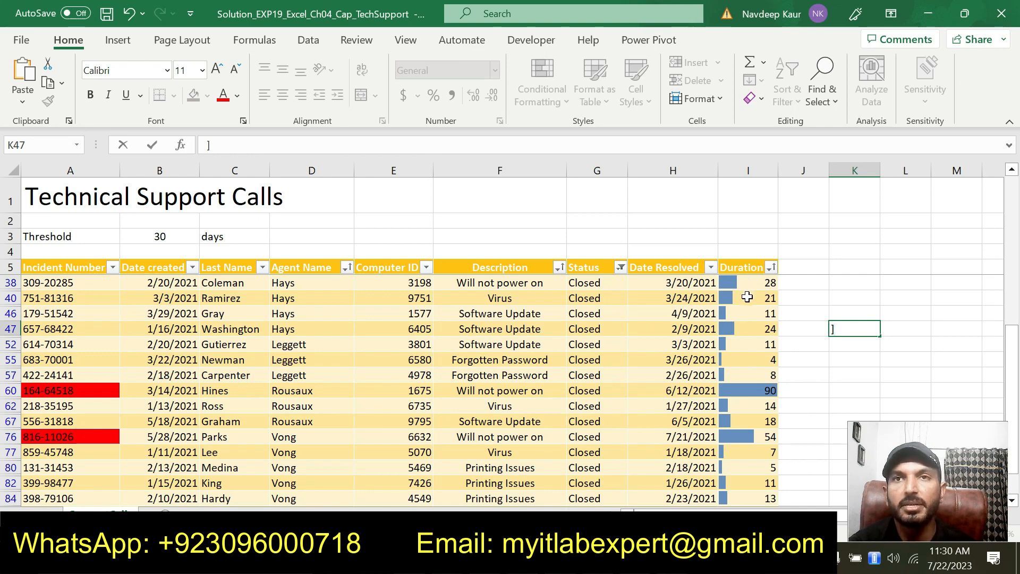
scroll(547, 391, down, 4)
scroll(549, 393, up, 4)
scroll(549, 392, up, 2)
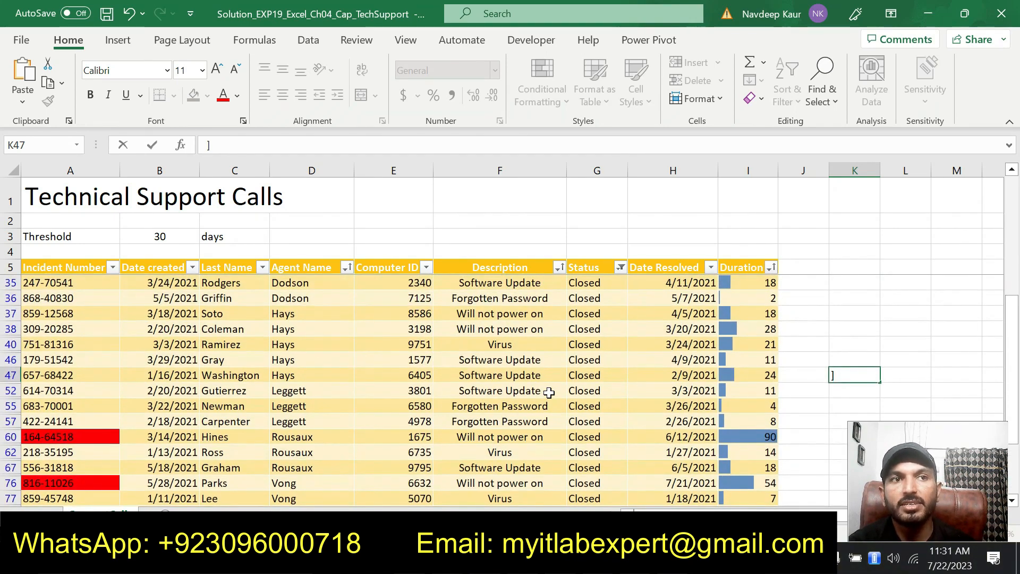
key(alt+Tab)
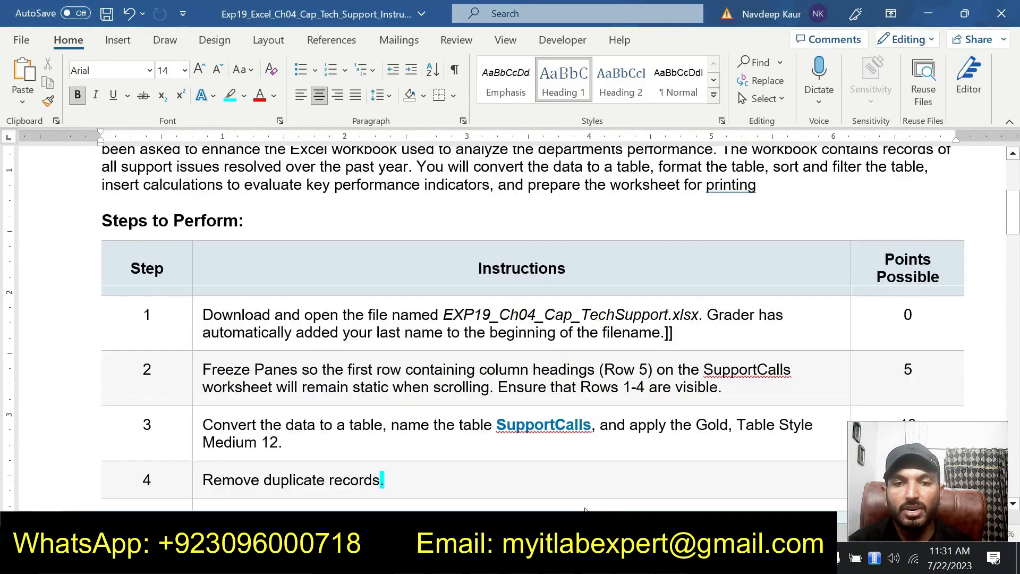
scroll(585, 510, down, 15)
scroll(537, 416, up, 8)
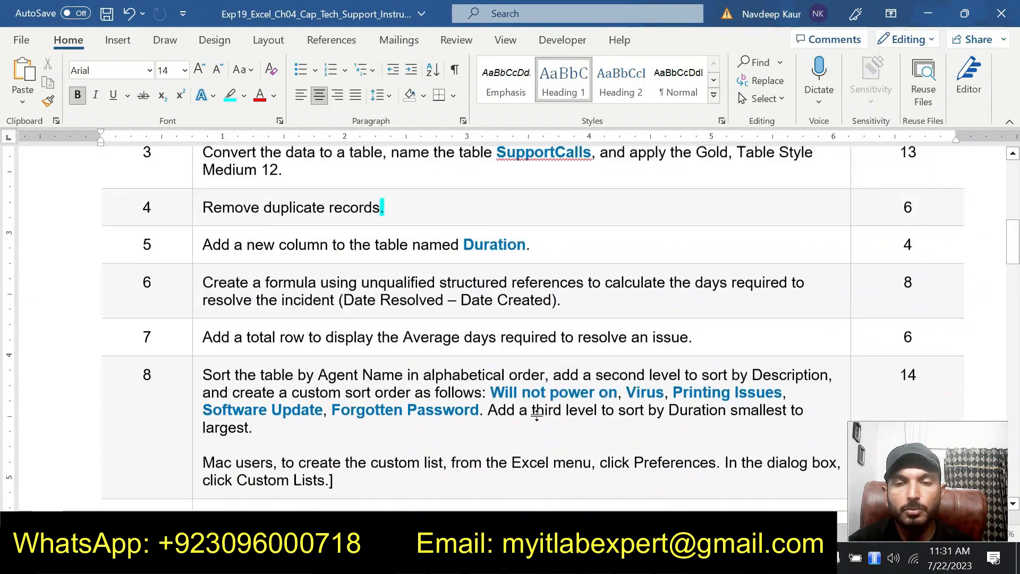
scroll(537, 416, up, 10)
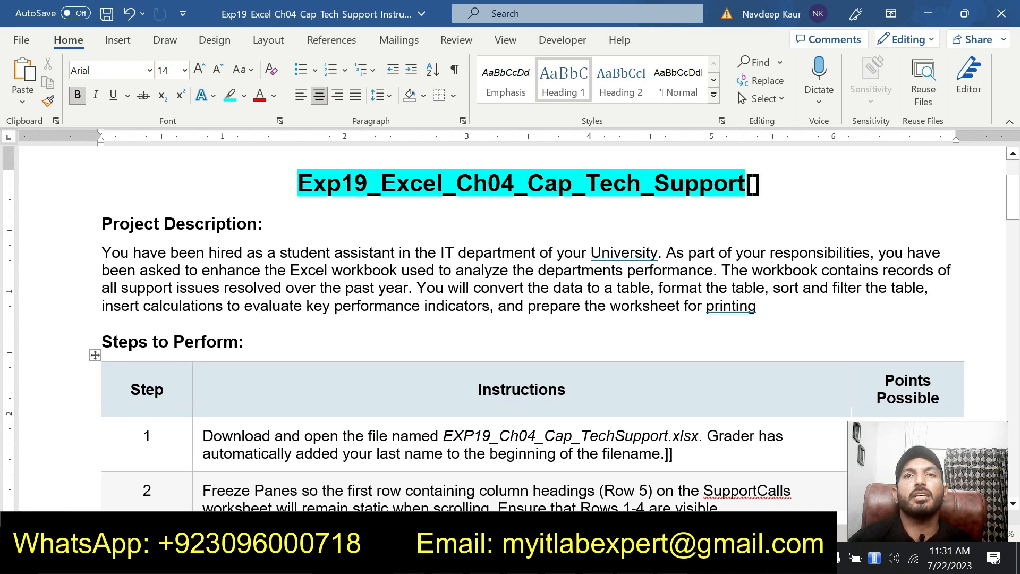